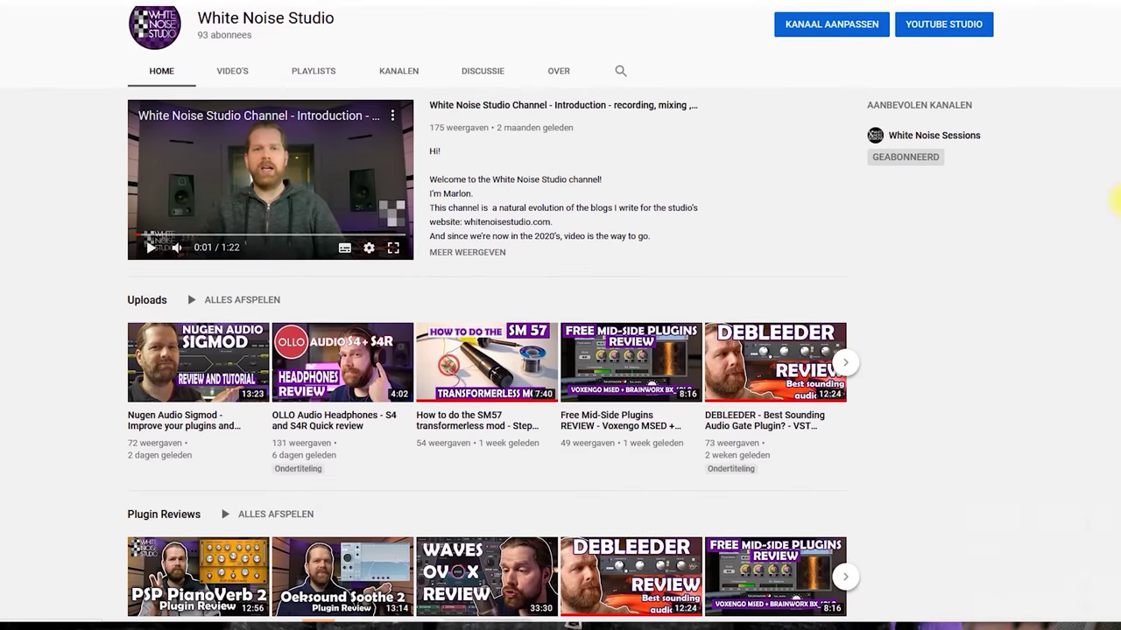
scroll(1114, 206, down, 5)
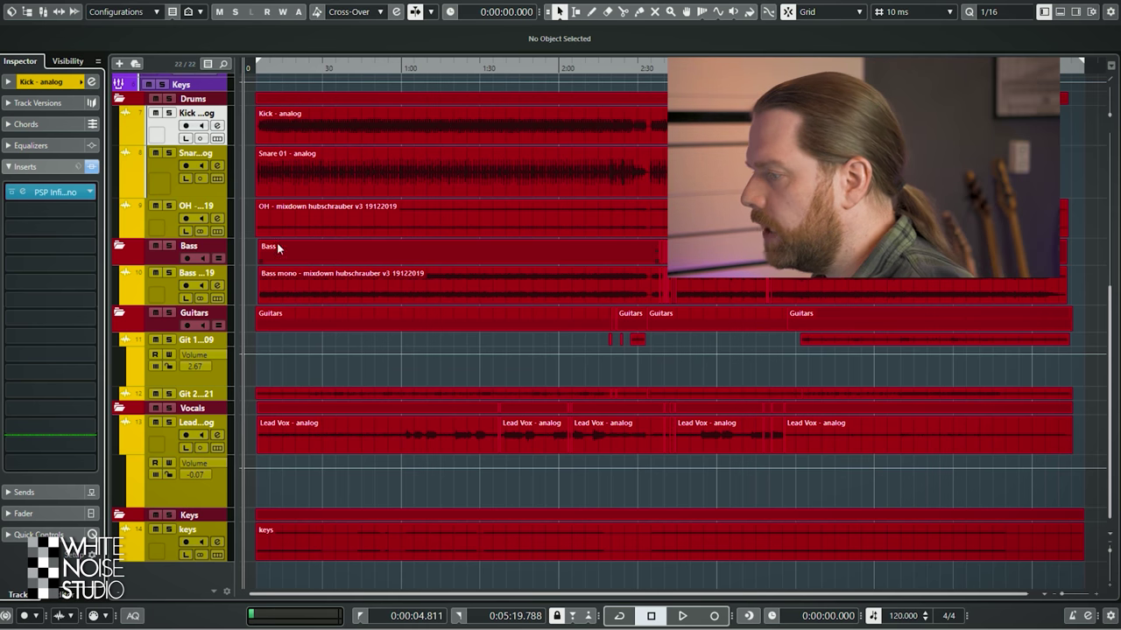
Open the PSP InfiniStrip insert on the Kick - analog track and switch it to full view mode.
click(45, 192)
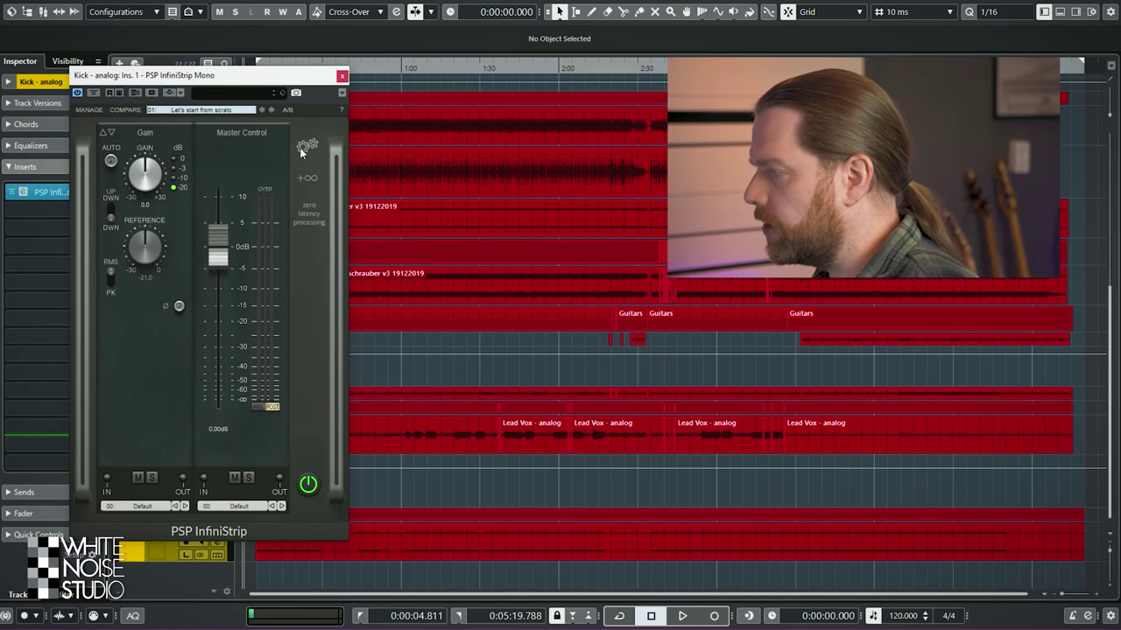
click(301, 147)
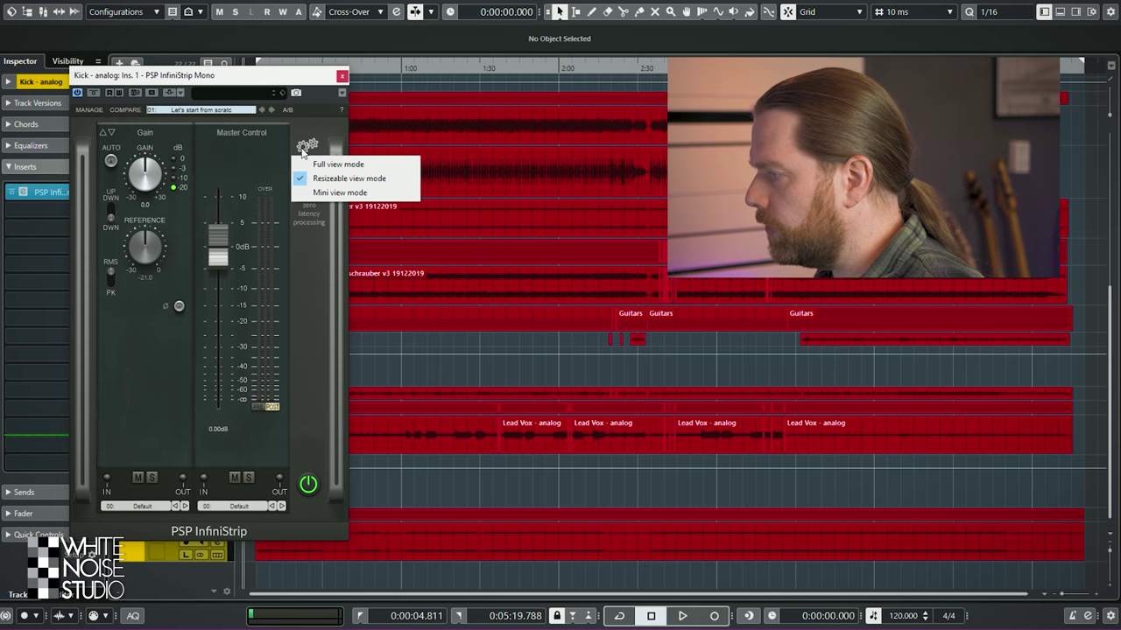
click(311, 161)
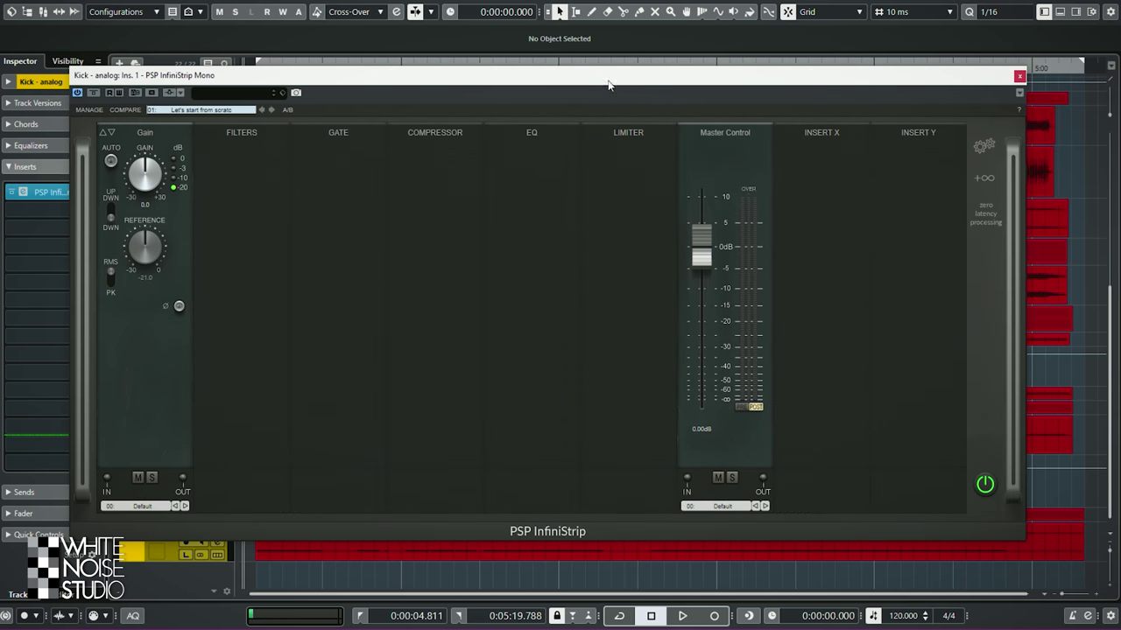
drag(568, 80, 429, 81)
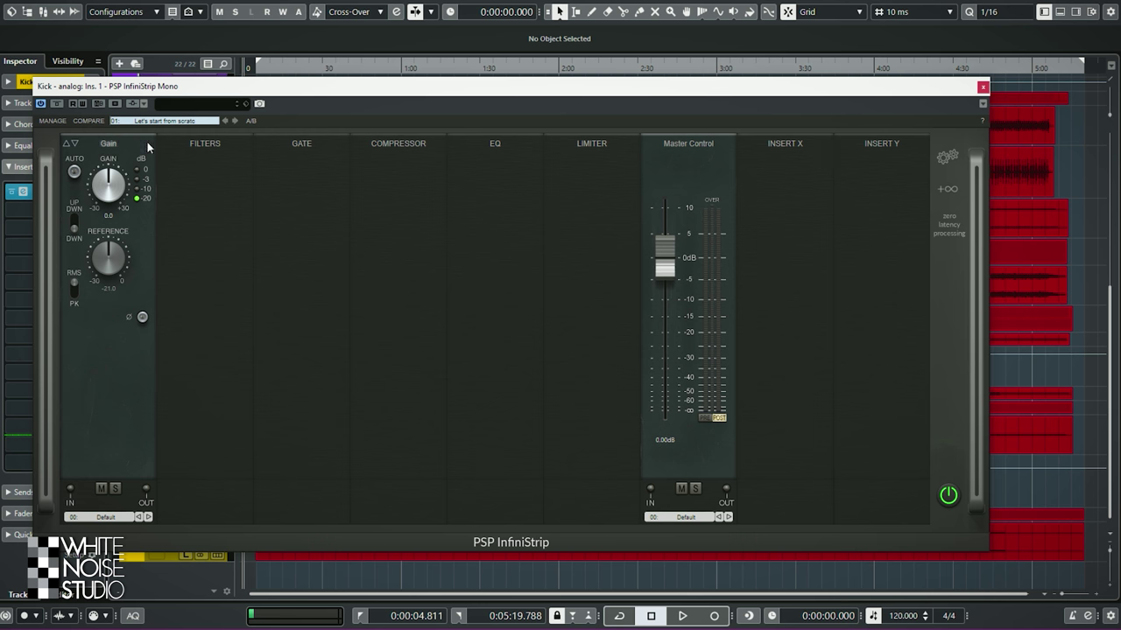
Reorder the channel strip so the Compressor module sits ahead of Filters, and close the plug-in window.
drag(110, 149, 497, 156)
drag(289, 140, 75, 140)
drag(511, 149, 105, 137)
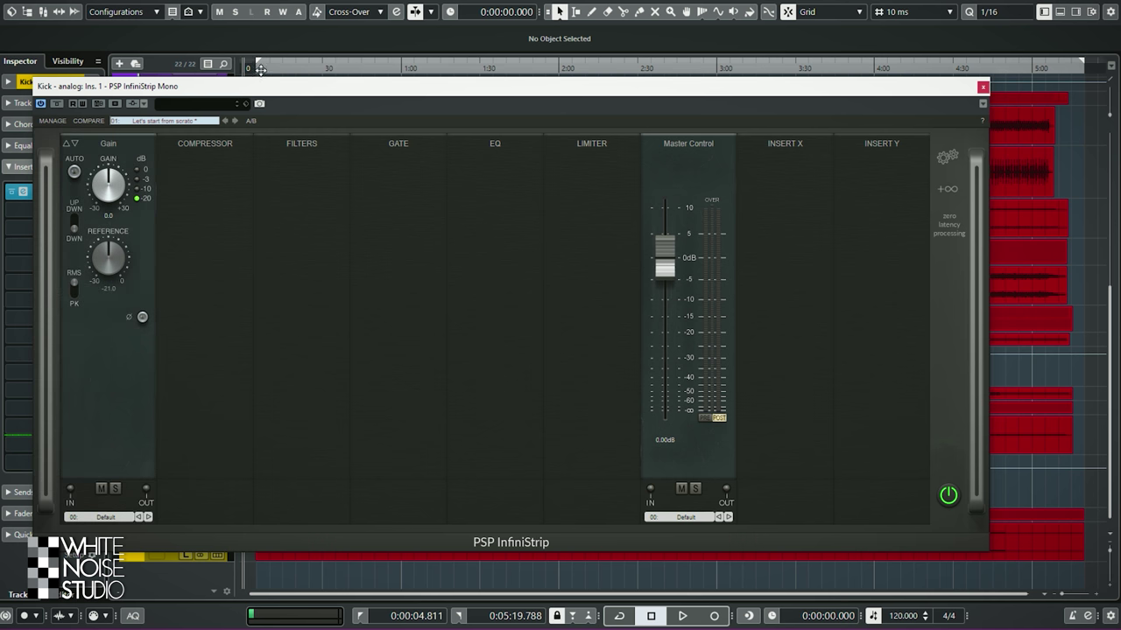
click(982, 88)
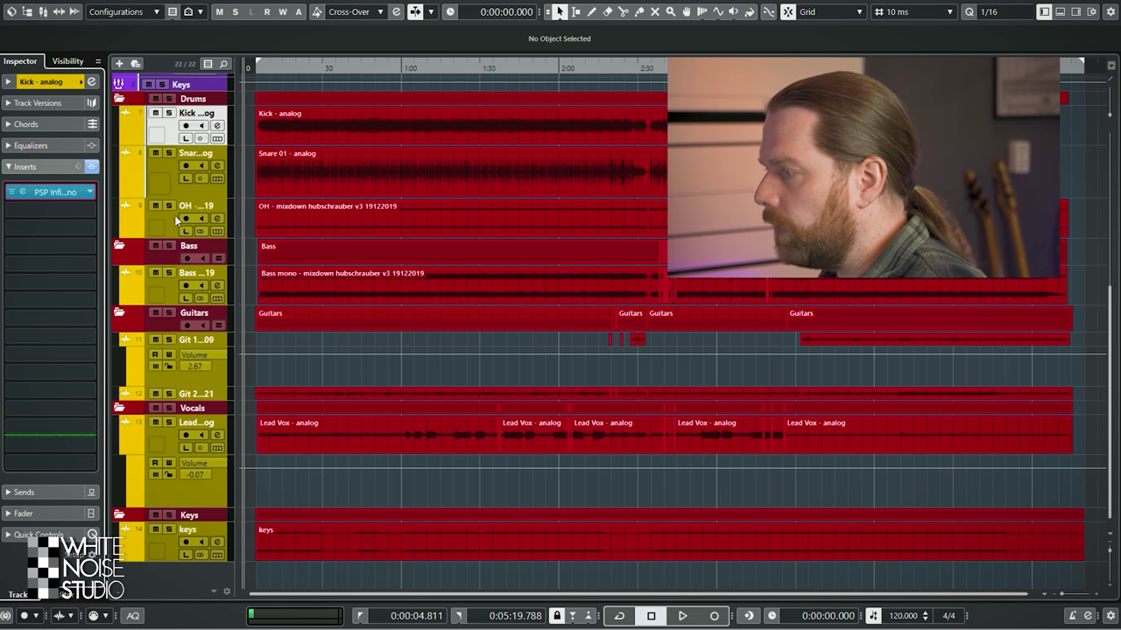
Play the soloed kick track from about 0:00:07, reopen its PSP InfiniStrip window during playback, and stop.
click(260, 66)
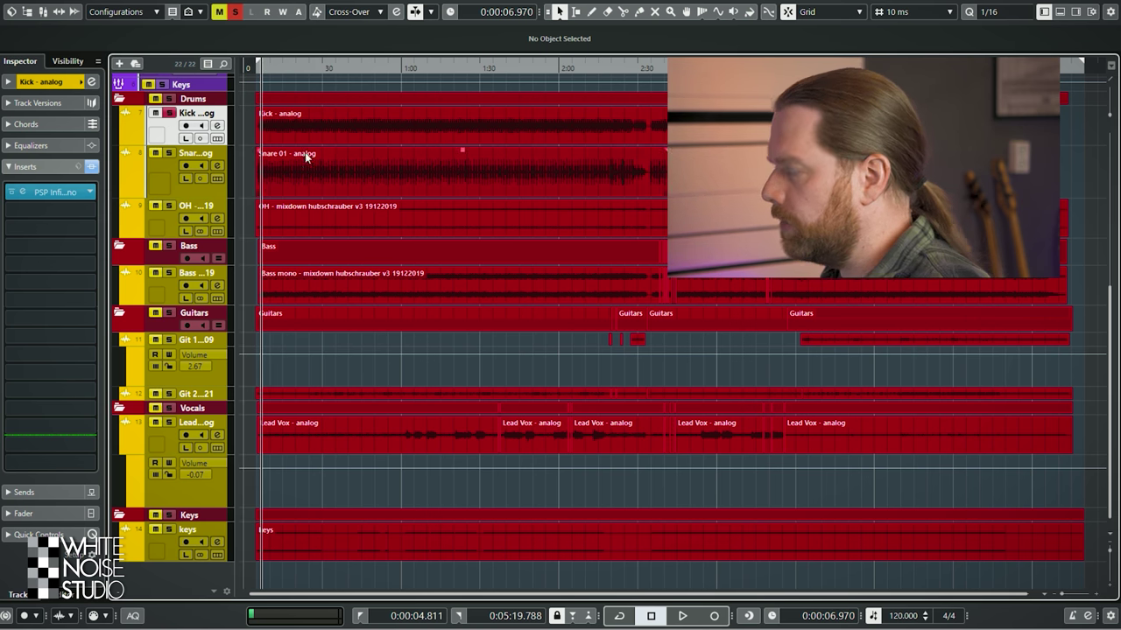
key(space)
click(39, 192)
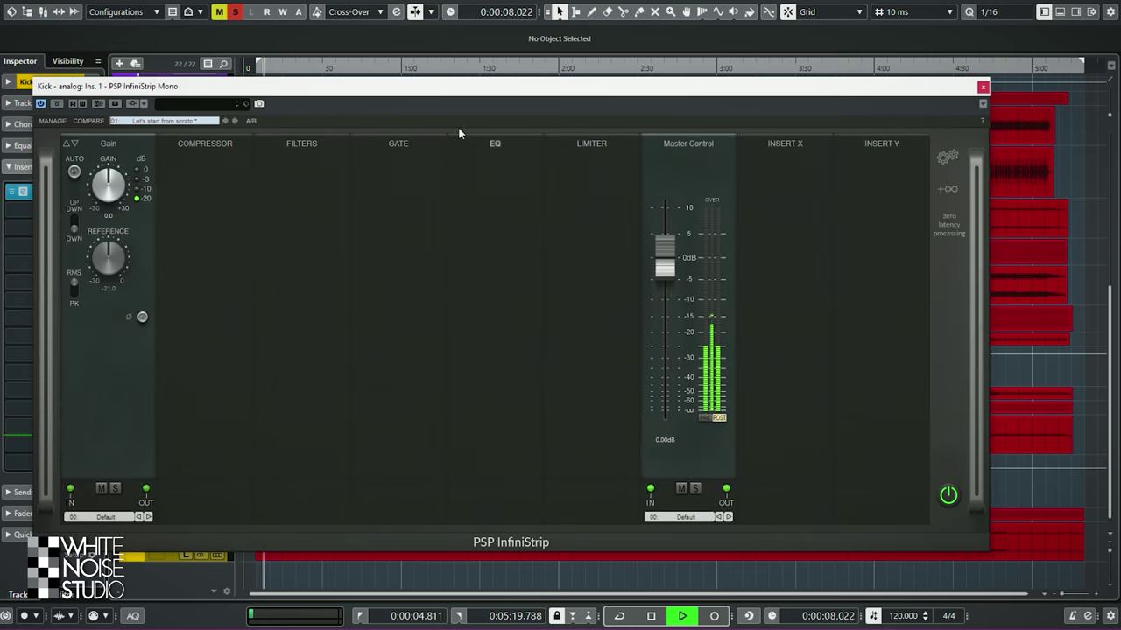
drag(456, 86, 499, 80)
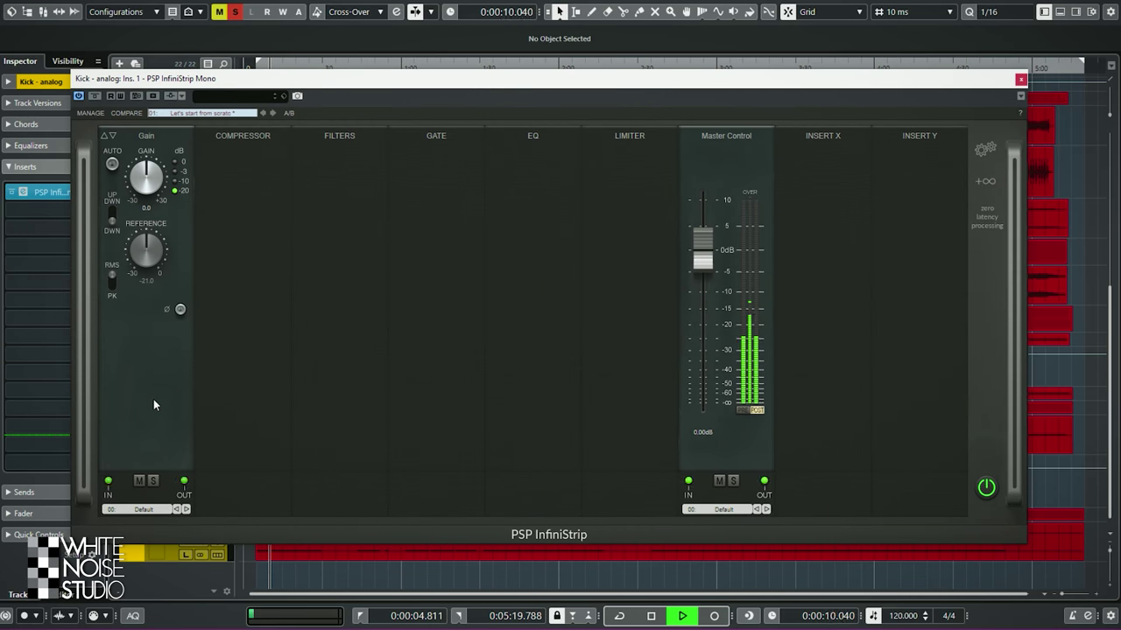
key(space)
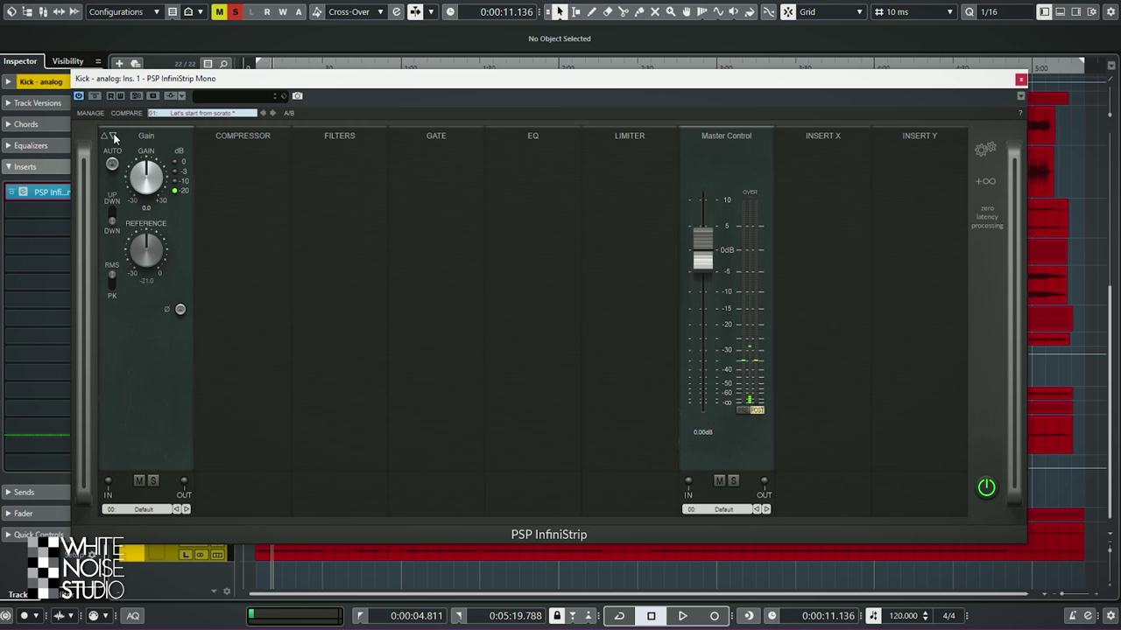
Browse the preamp models from Gain up to ADC 90s and return to Gain.
click(113, 137)
click(113, 137)
click(113, 137)
click(113, 137)
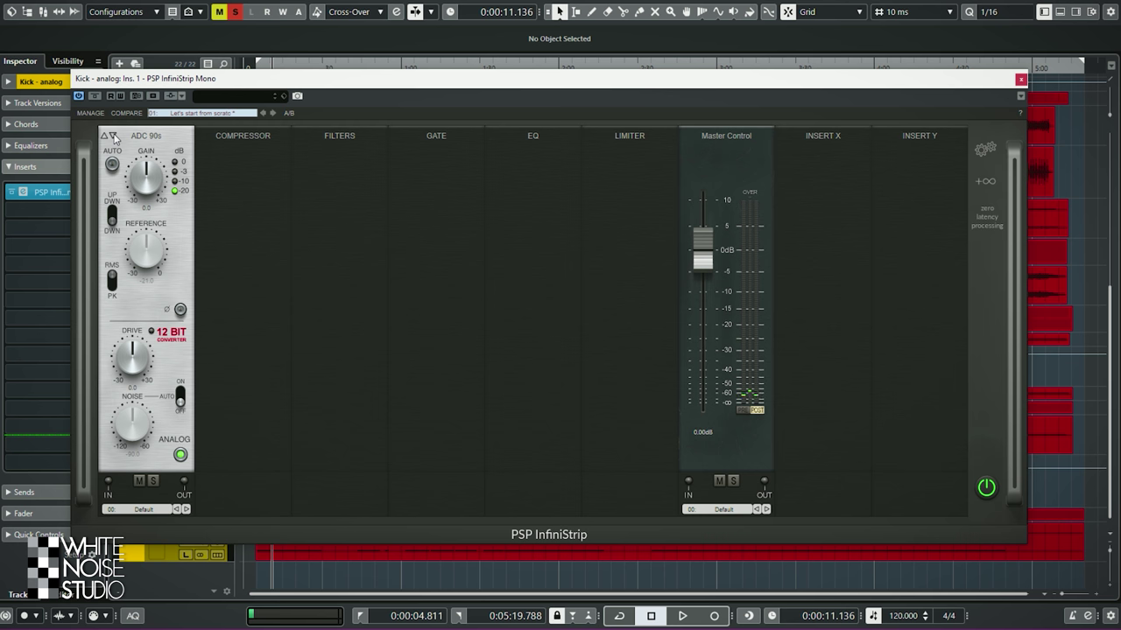
click(104, 137)
click(104, 137)
click(104, 137)
click(104, 137)
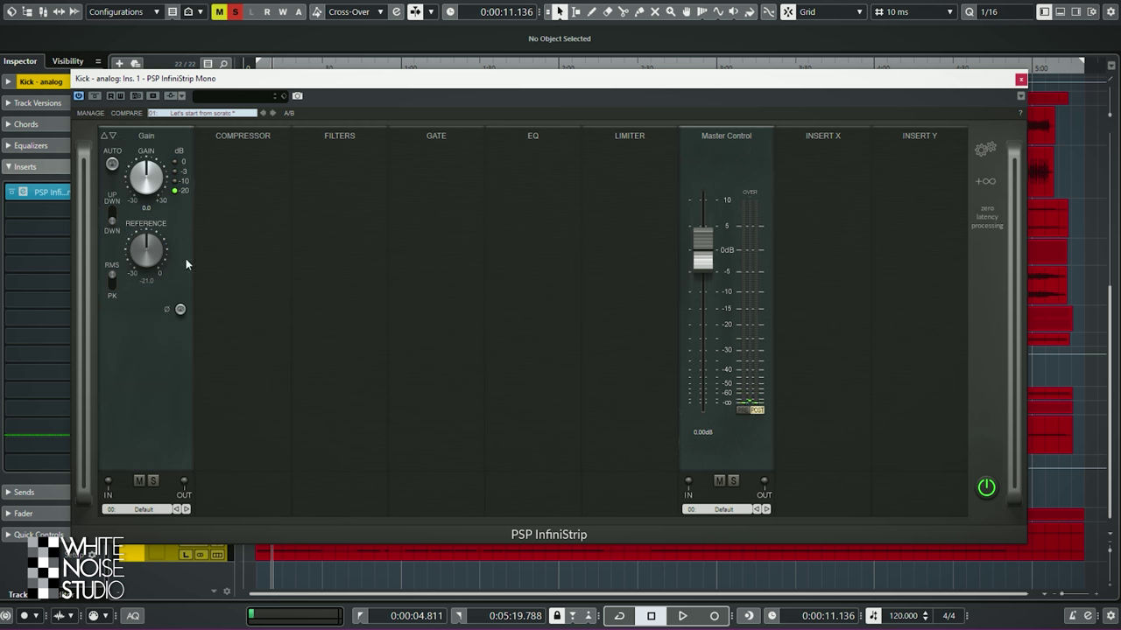
Step through the preamp models and choose Pre 70s for the first module.
click(113, 136)
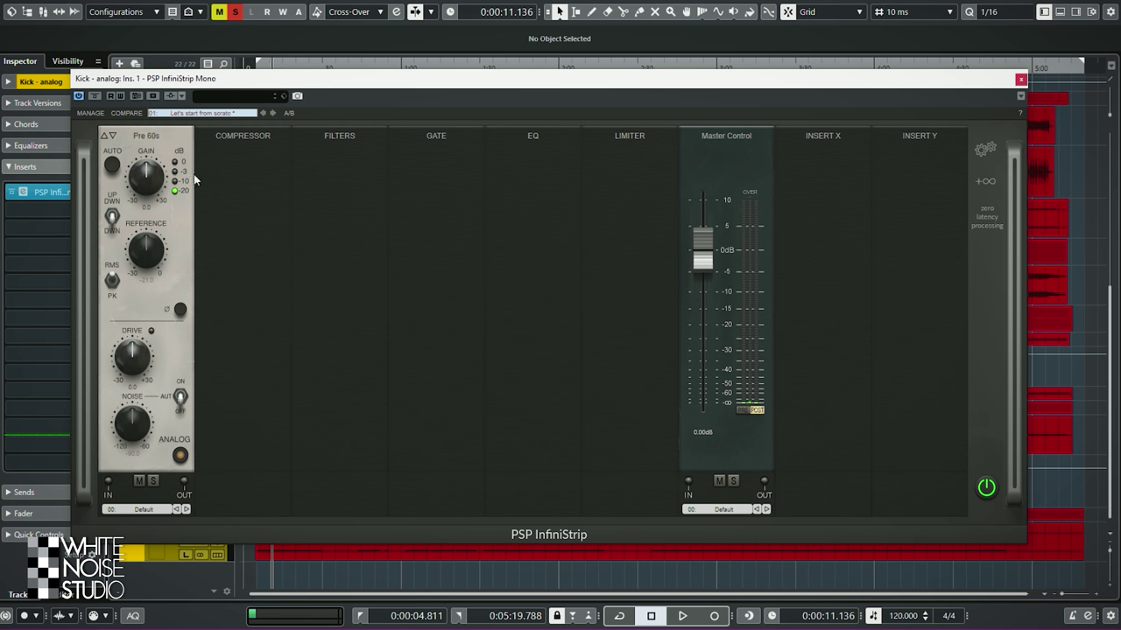
click(109, 138)
click(112, 137)
click(112, 136)
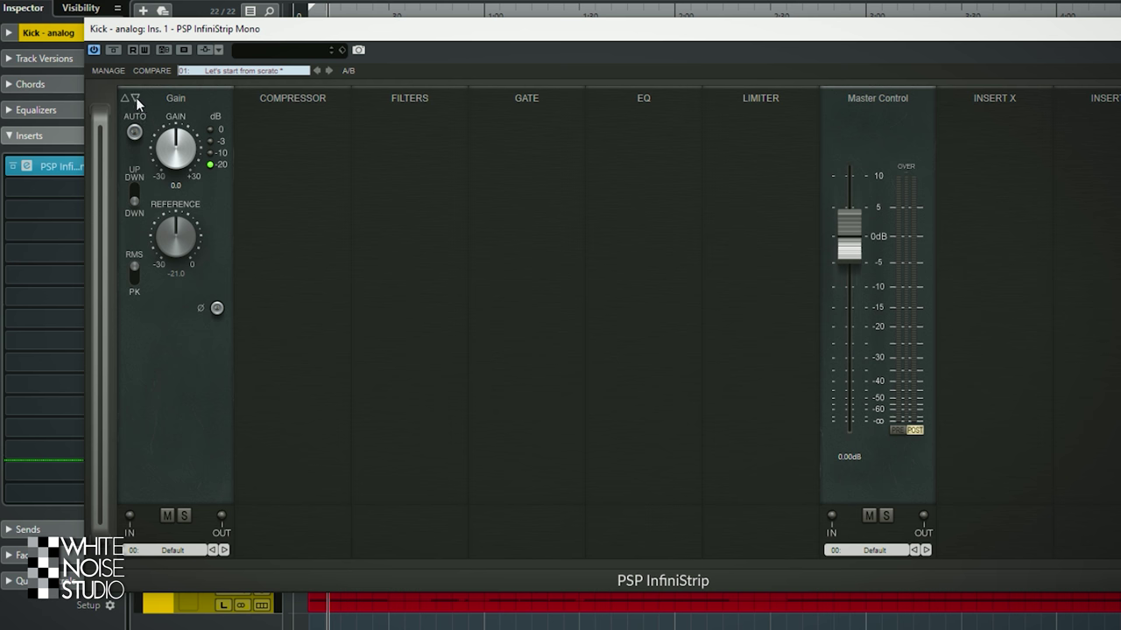
click(136, 99)
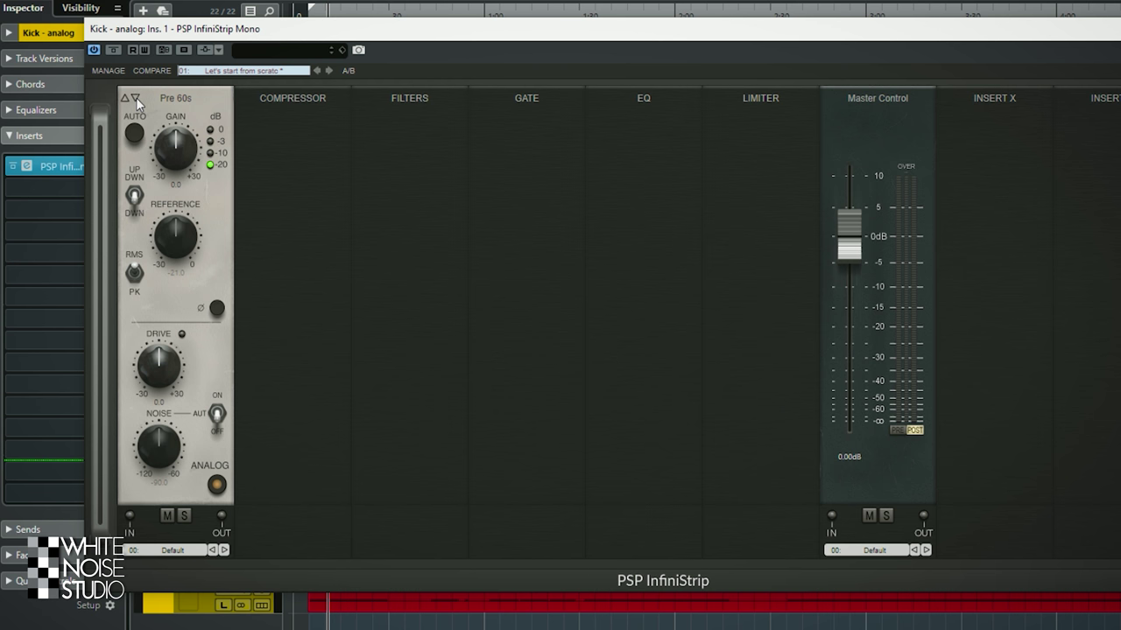
click(136, 99)
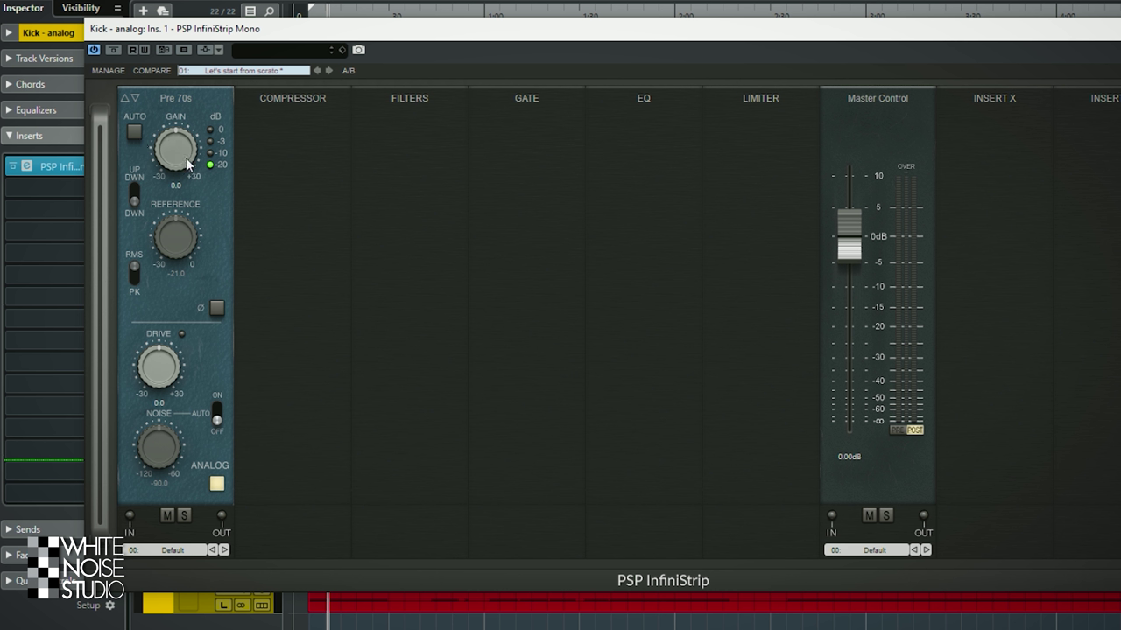
Set the Pre 70s gain to 11.6 and its drive to 10.2 while auditioning the kick.
drag(186, 164, 312, 137)
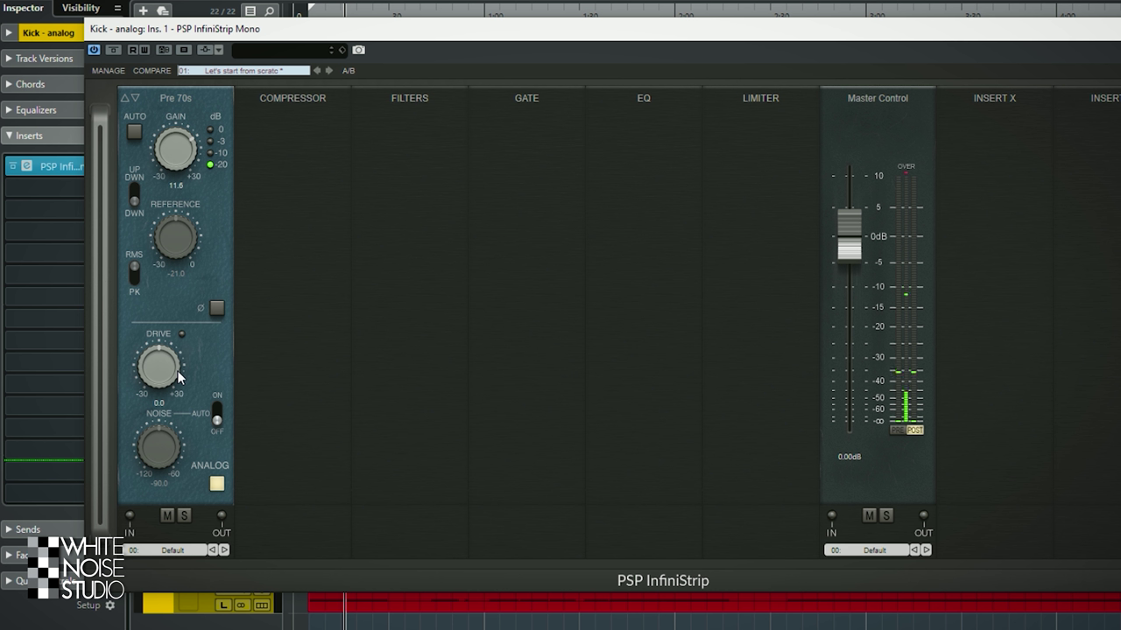
drag(180, 377, 182, 333)
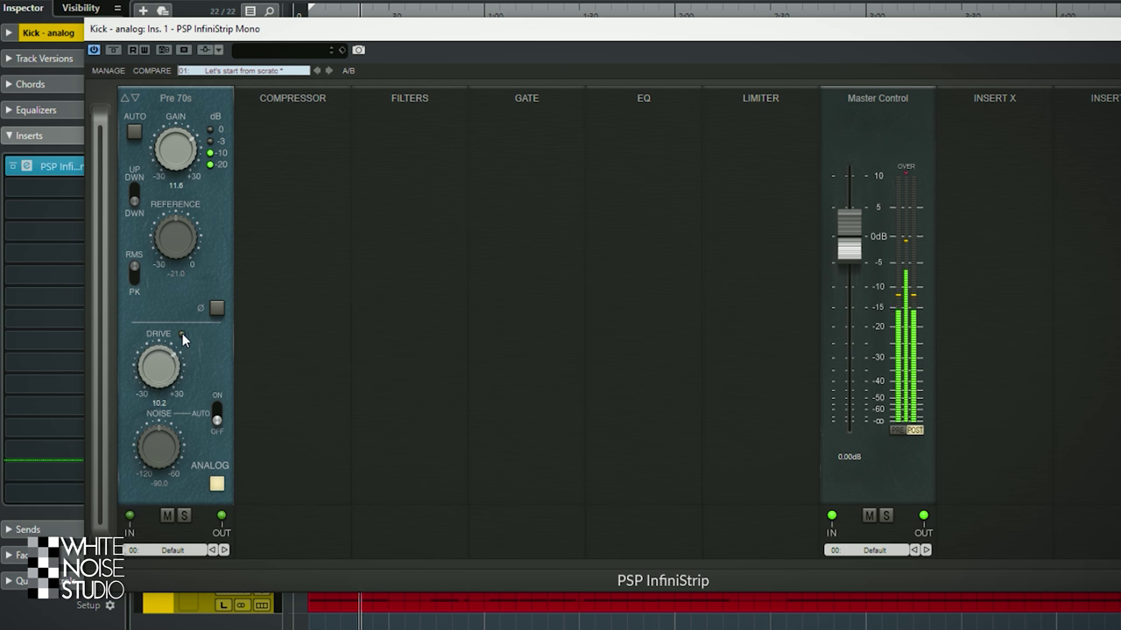
key(space)
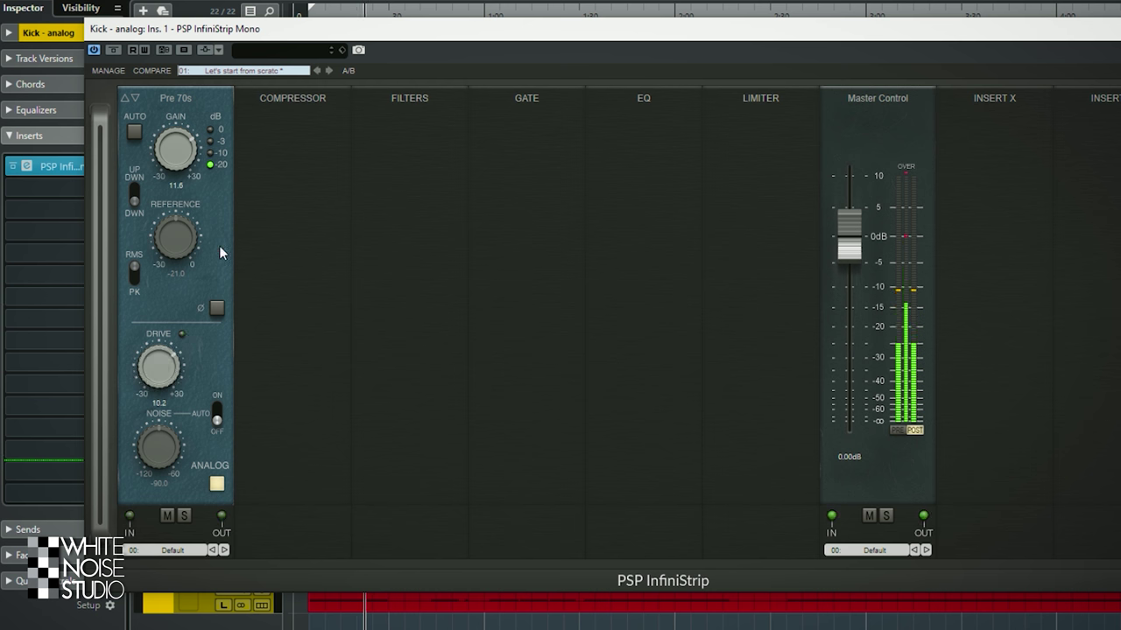
Enable automatic gain with a reference of -20.0, and try the noise switch on auto before setting it to off.
click(134, 131)
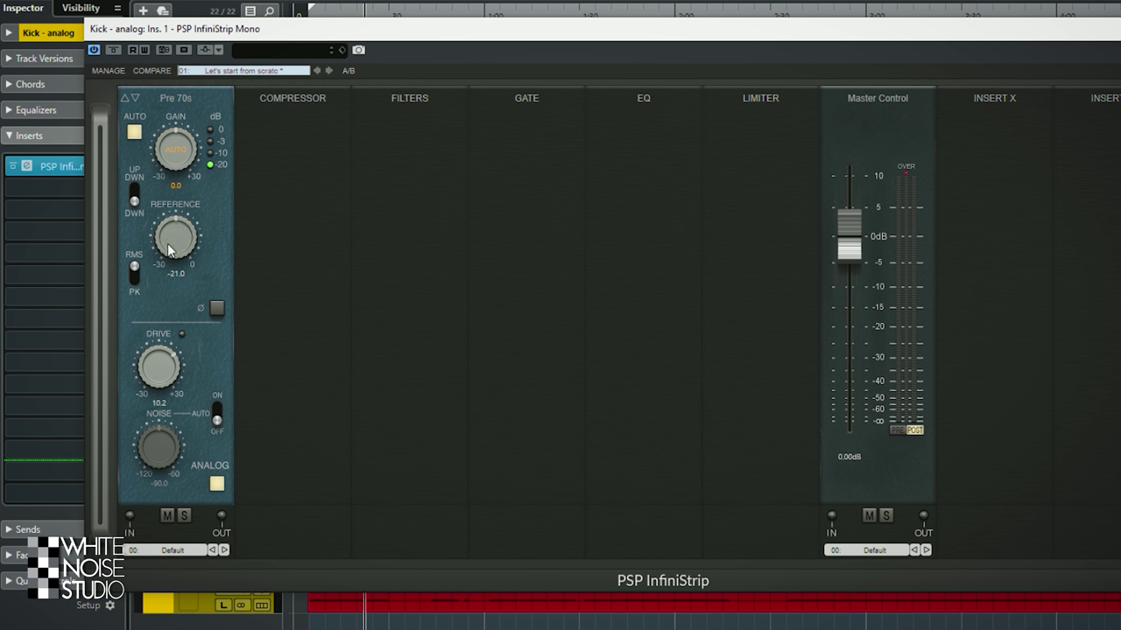
mouse_move(172, 261)
mouse_down()
mouse_move(196, 223)
mouse_move(179, 250)
mouse_up()
click(135, 192)
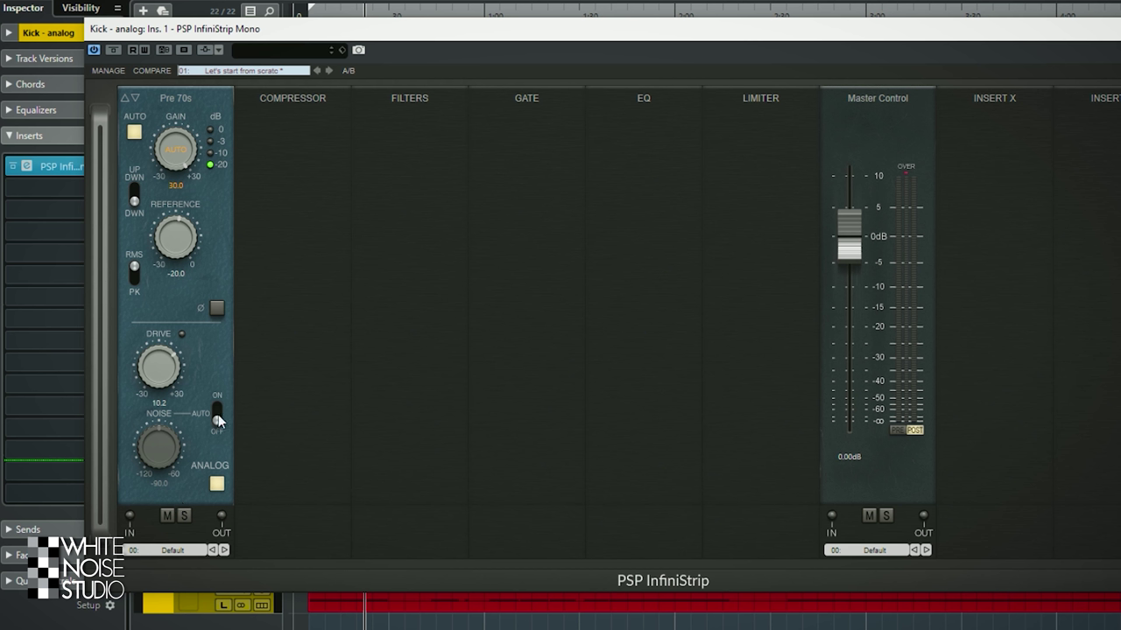
click(218, 421)
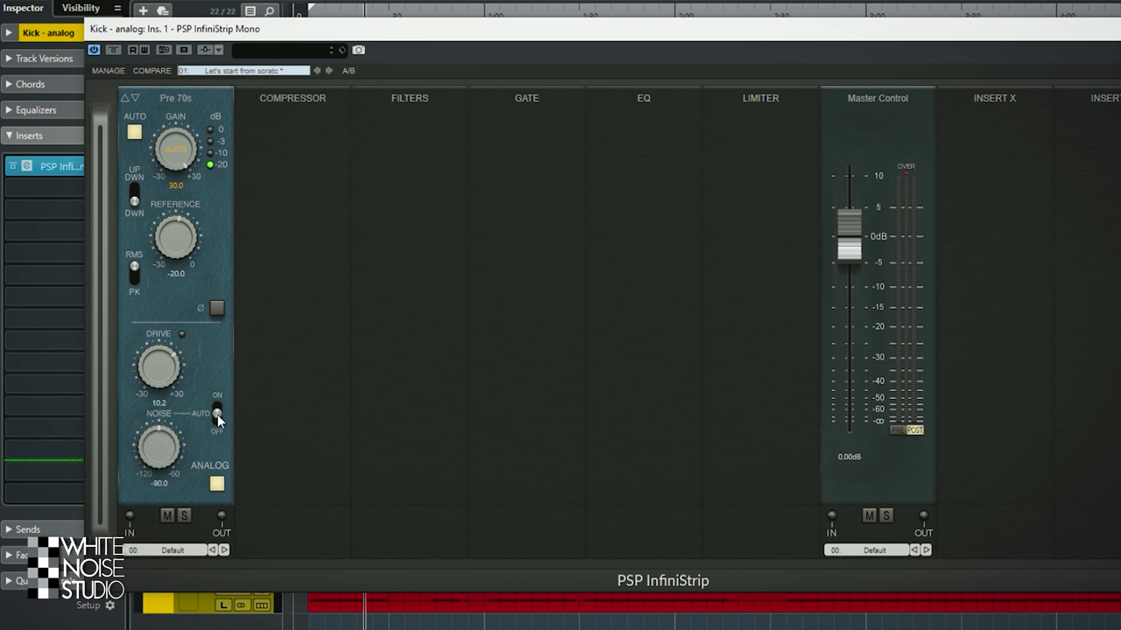
click(217, 428)
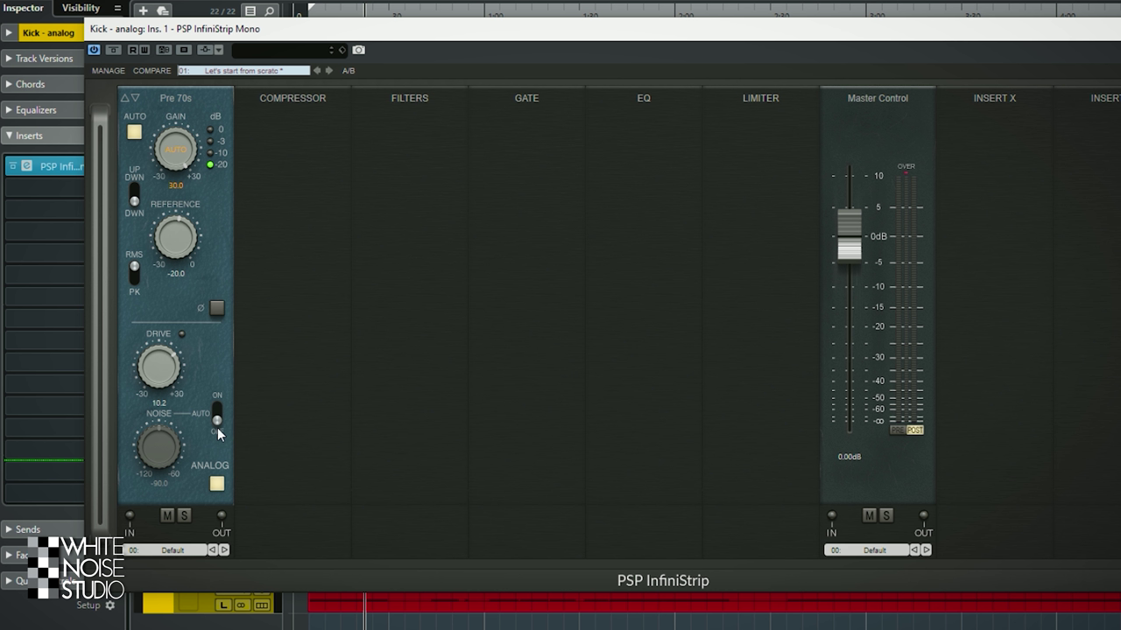
Turn off automatic gain and set the Pre 70s gain to 16.4 and drive to 13.6.
click(134, 132)
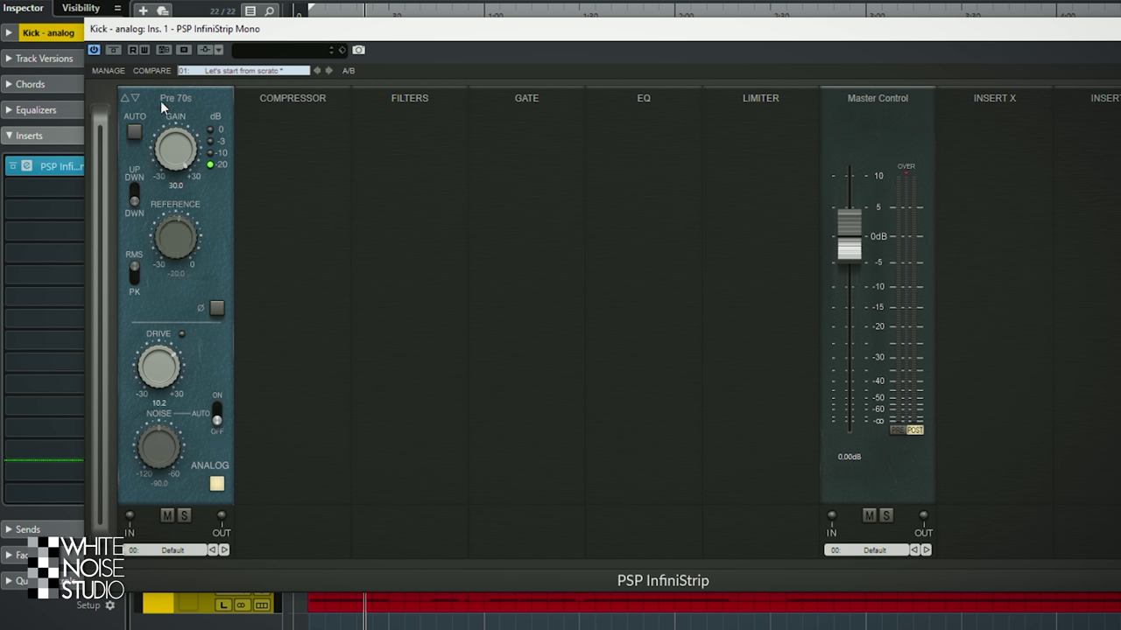
drag(189, 148, 173, 199)
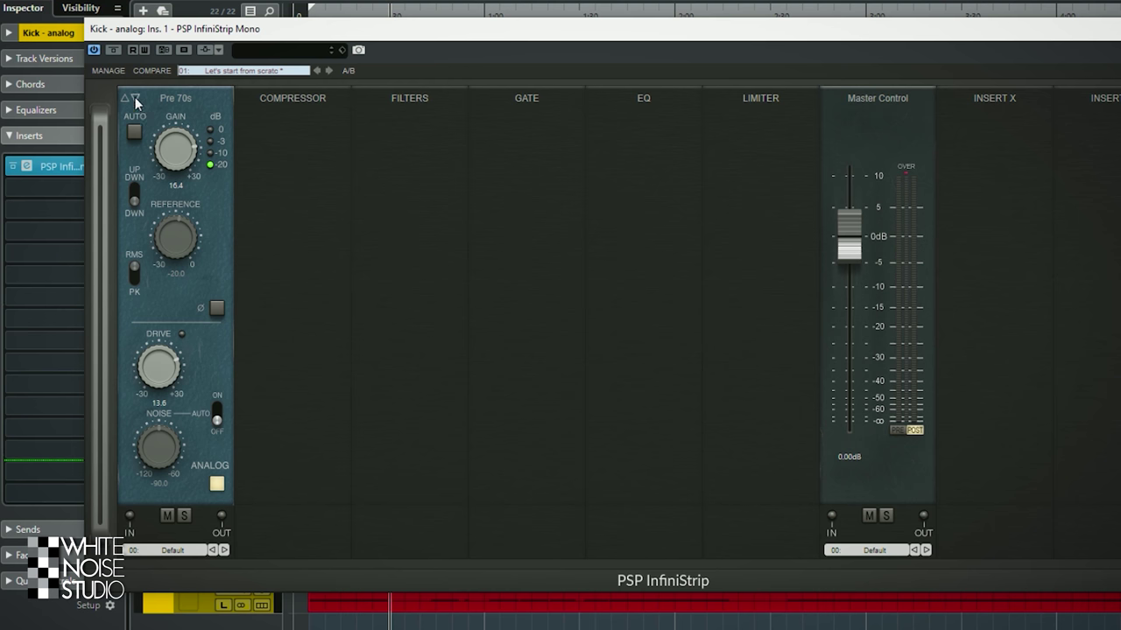
Compare the Pre 70s with Pre 80s, plain Gain and the other preamp models, and return to Pre 70s.
click(134, 97)
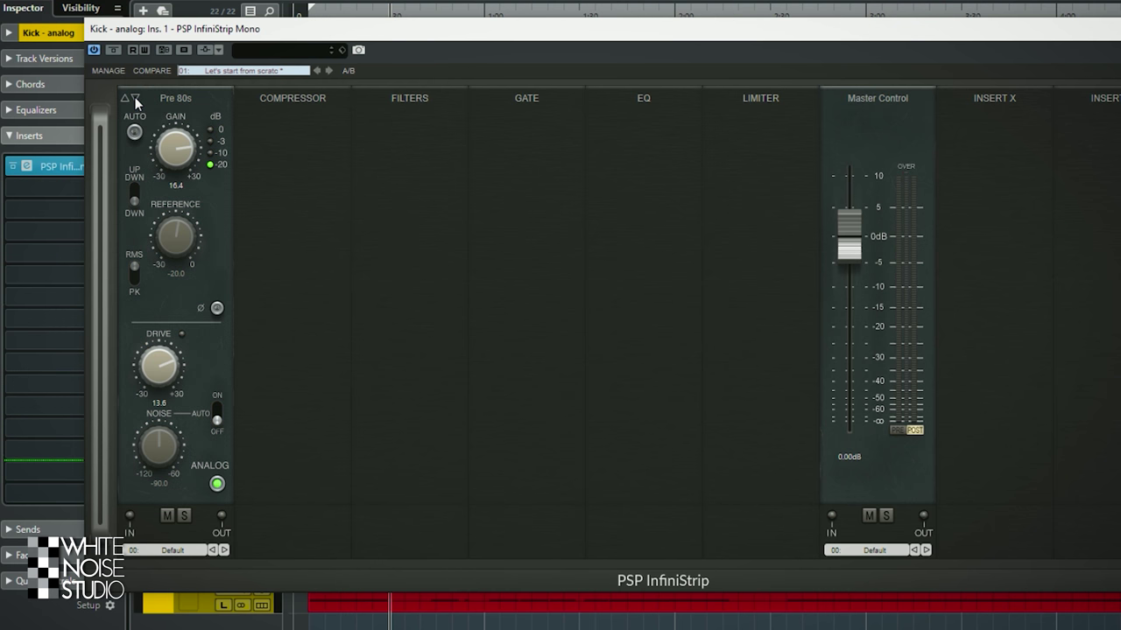
click(134, 97)
click(125, 97)
click(125, 97)
click(136, 99)
click(136, 99)
click(136, 99)
click(136, 98)
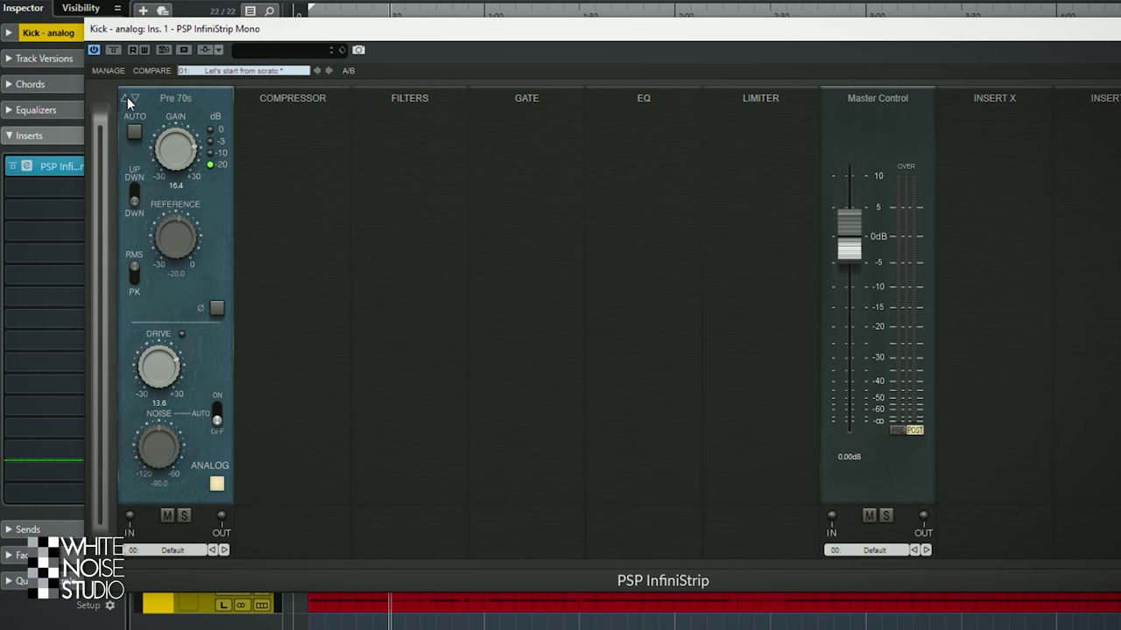
click(135, 99)
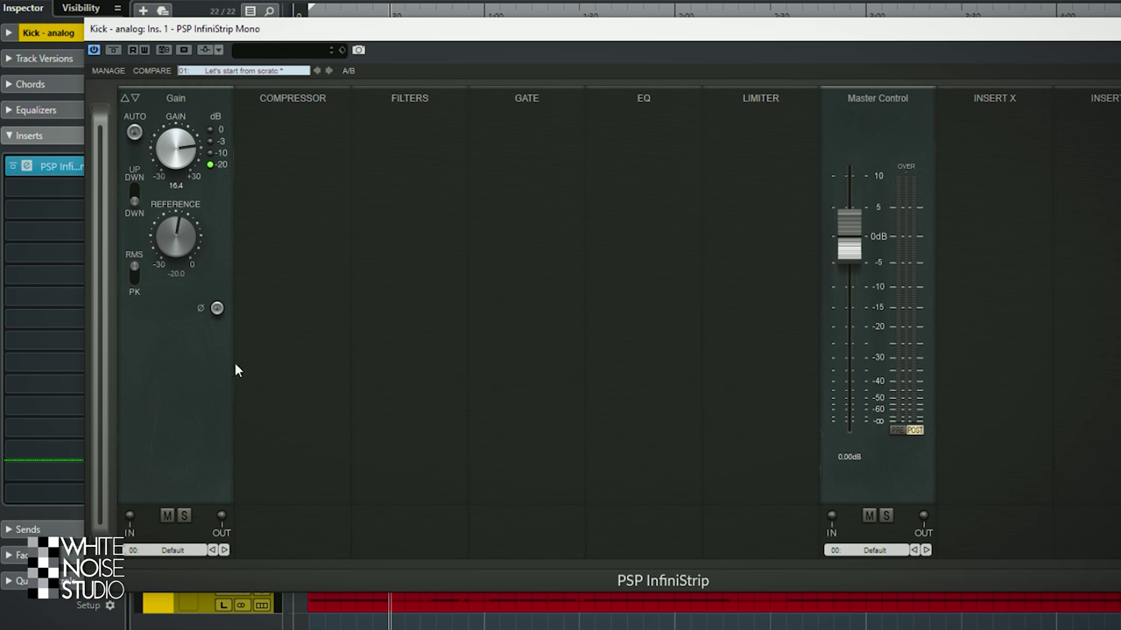
click(131, 98)
click(131, 98)
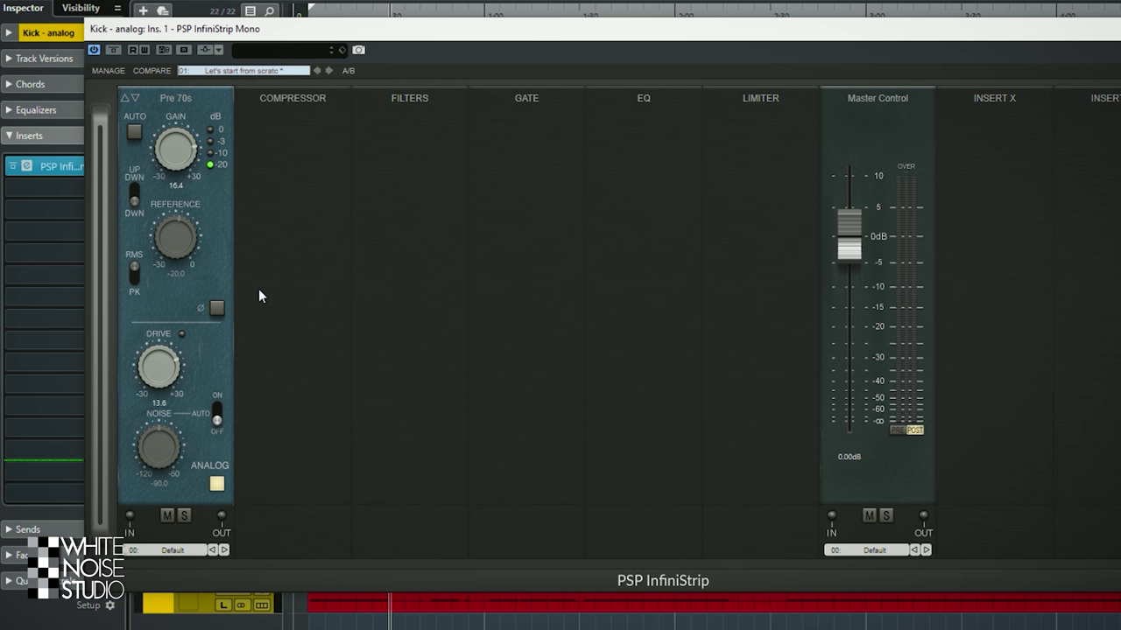
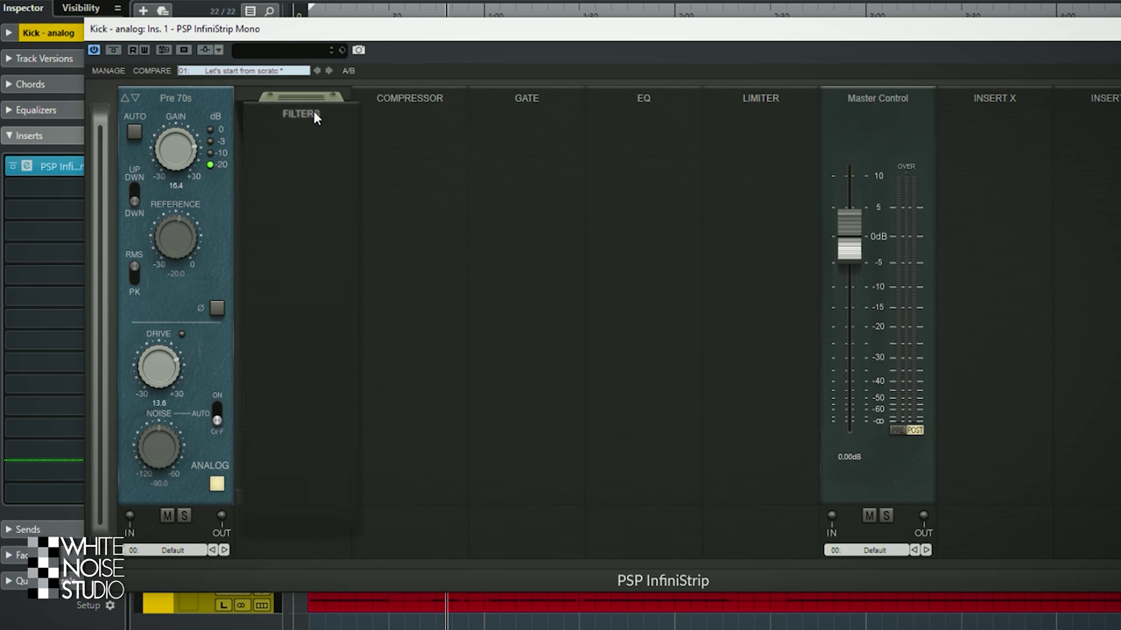
Place the Filters module ahead of the Compressor and load Basic Filters into it.
click(287, 96)
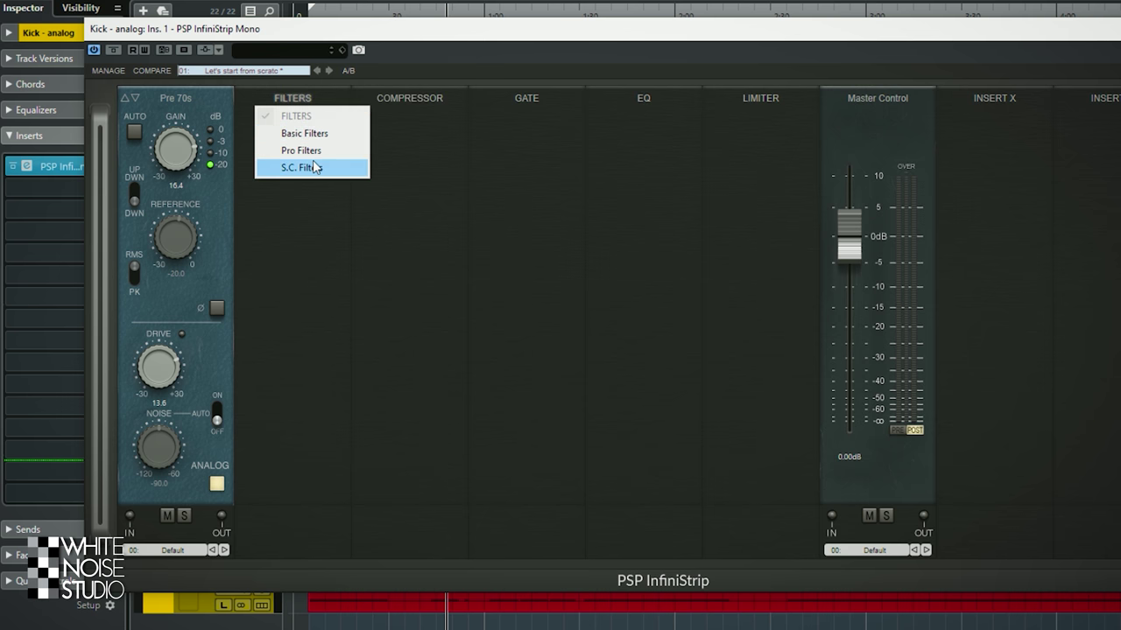
click(305, 133)
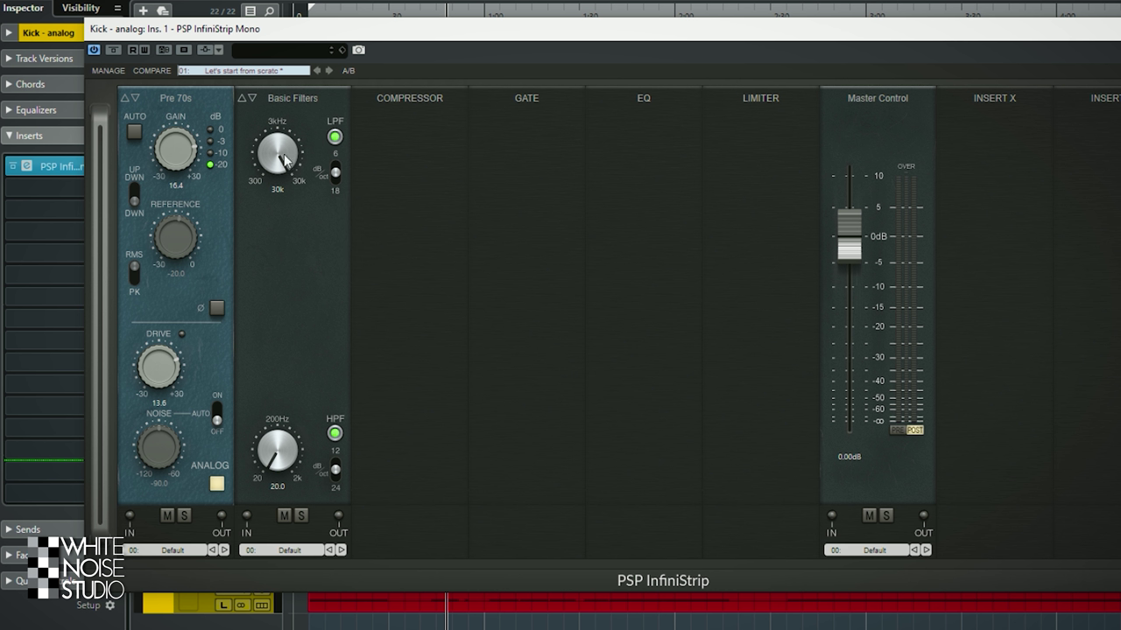
Set the high-pass filter to 28.5 Hz at 24 dB/oct and the low-pass filter's slope to 18 dB/oct.
drag(274, 190, 282, 218)
drag(277, 449, 316, 465)
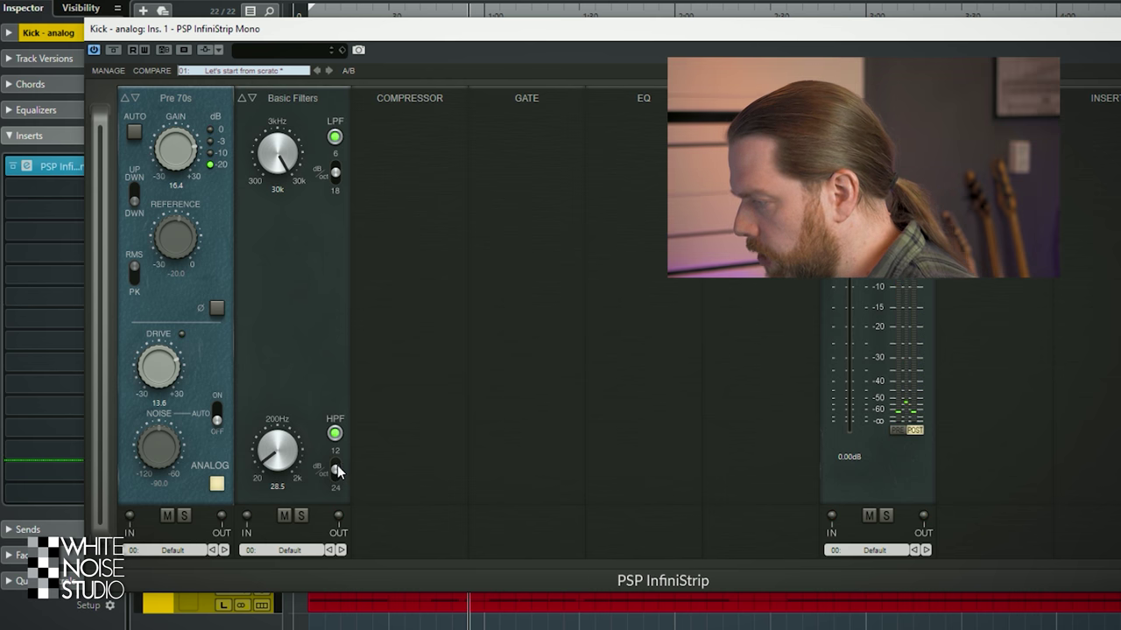
click(337, 171)
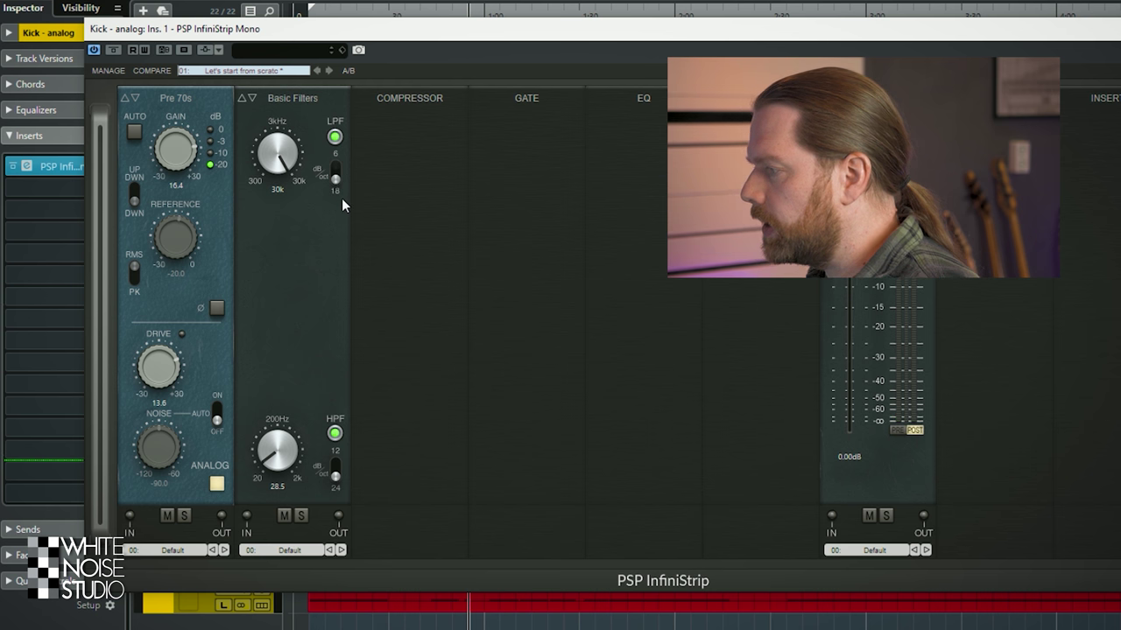
Set the low-pass filter to 6.12 kHz with its middle slope setting and the high-pass filter to 37.0 Hz, auditioning the kick.
click(341, 178)
key(space)
drag(264, 165, 285, 248)
drag(277, 448, 279, 464)
key(space)
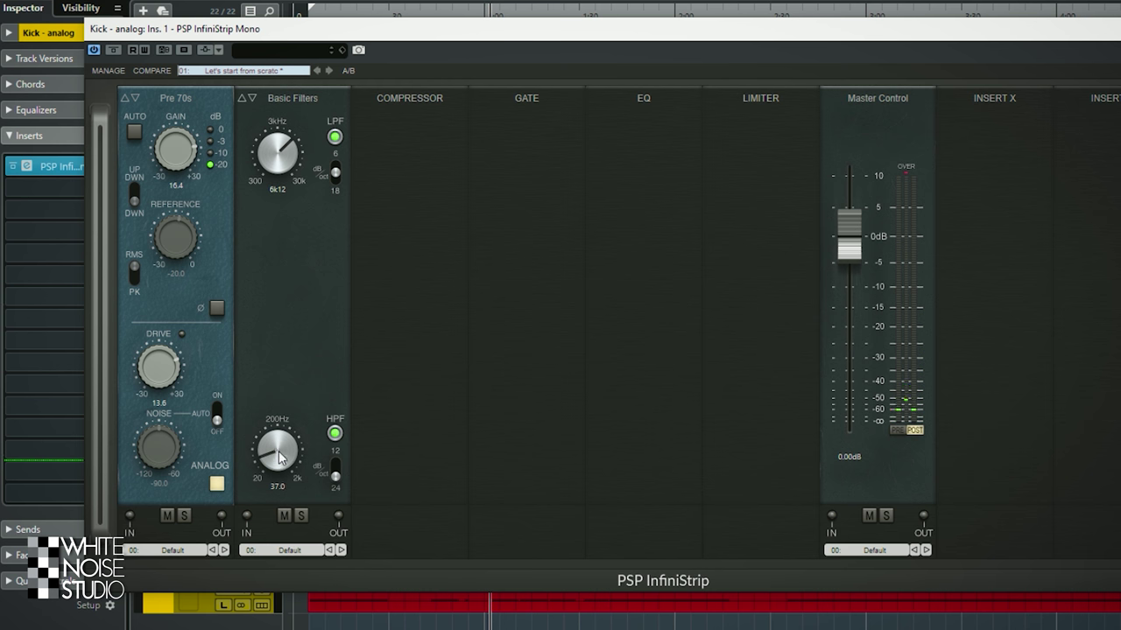
drag(279, 449, 281, 445)
key(space)
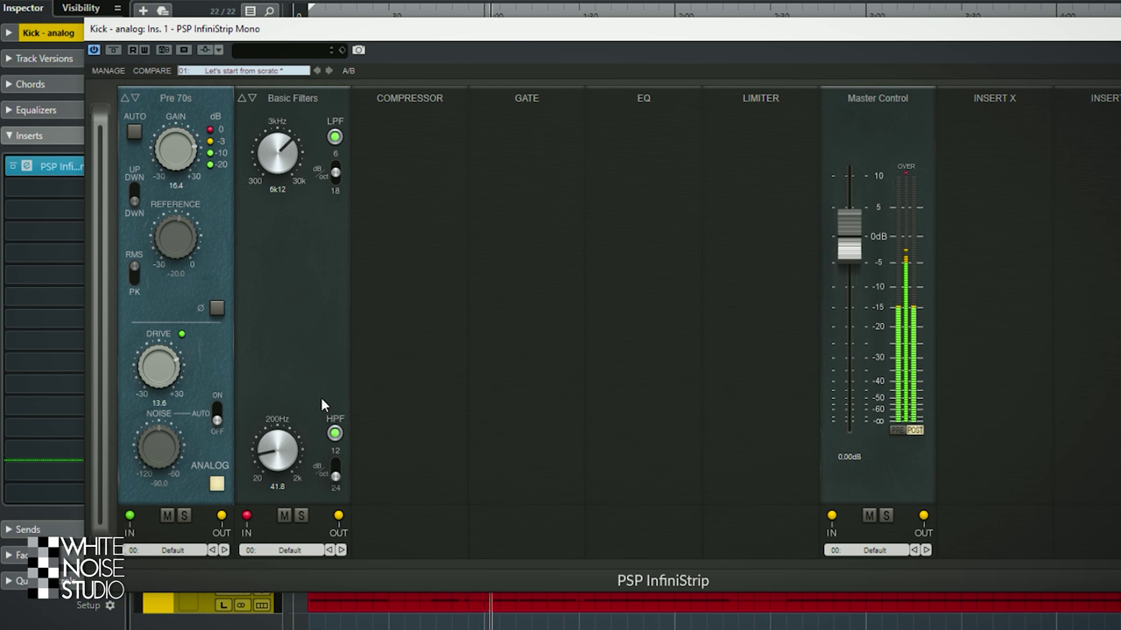
drag(277, 449, 278, 459)
key(space)
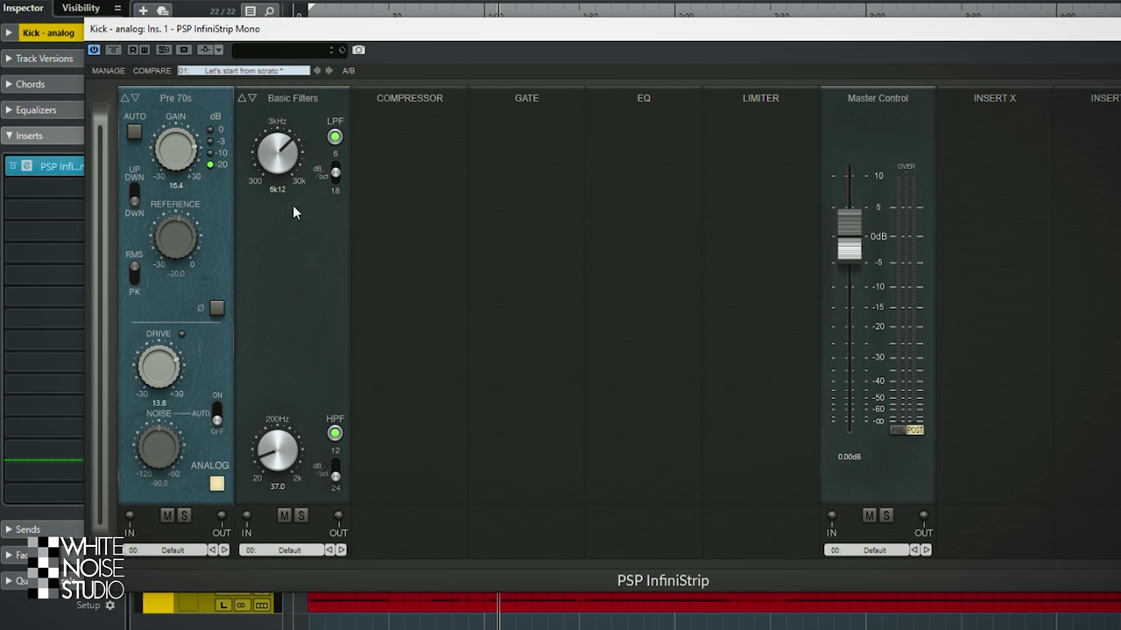
Replace Basic Filters with Pro Filters, comparing it with the S.C. Filters model.
click(244, 97)
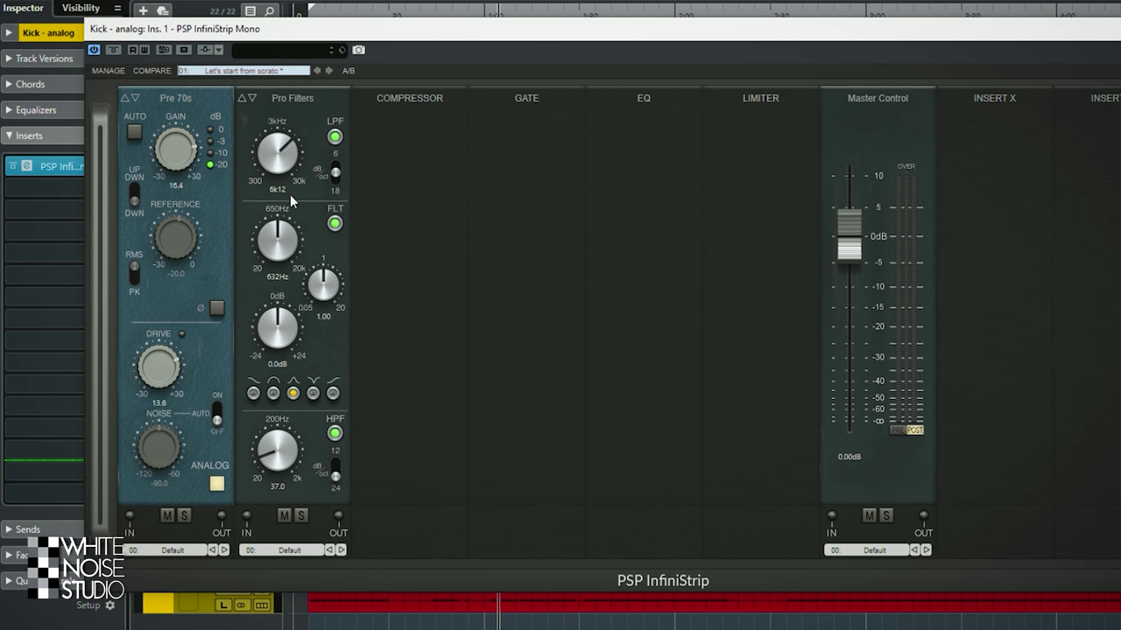
click(250, 97)
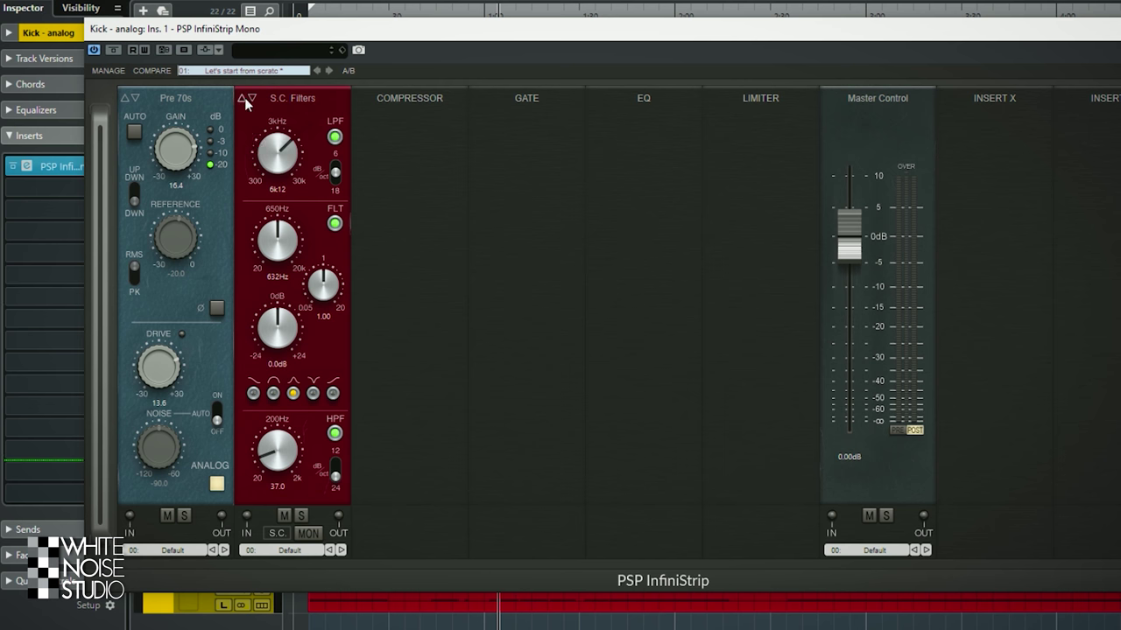
click(244, 97)
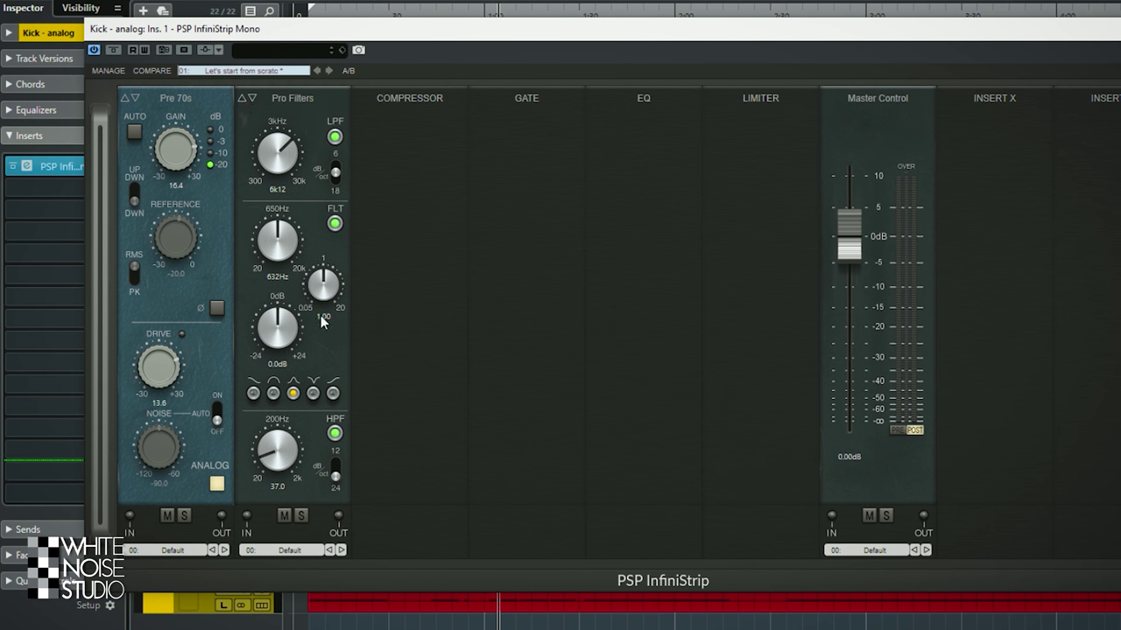
Set the Pro Filters parametric band to 60.4 Hz with a 6.8 dB boost and a Q of 2.51 during playback.
key(space)
drag(271, 256, 325, 271)
drag(296, 328, 304, 303)
drag(294, 255, 284, 350)
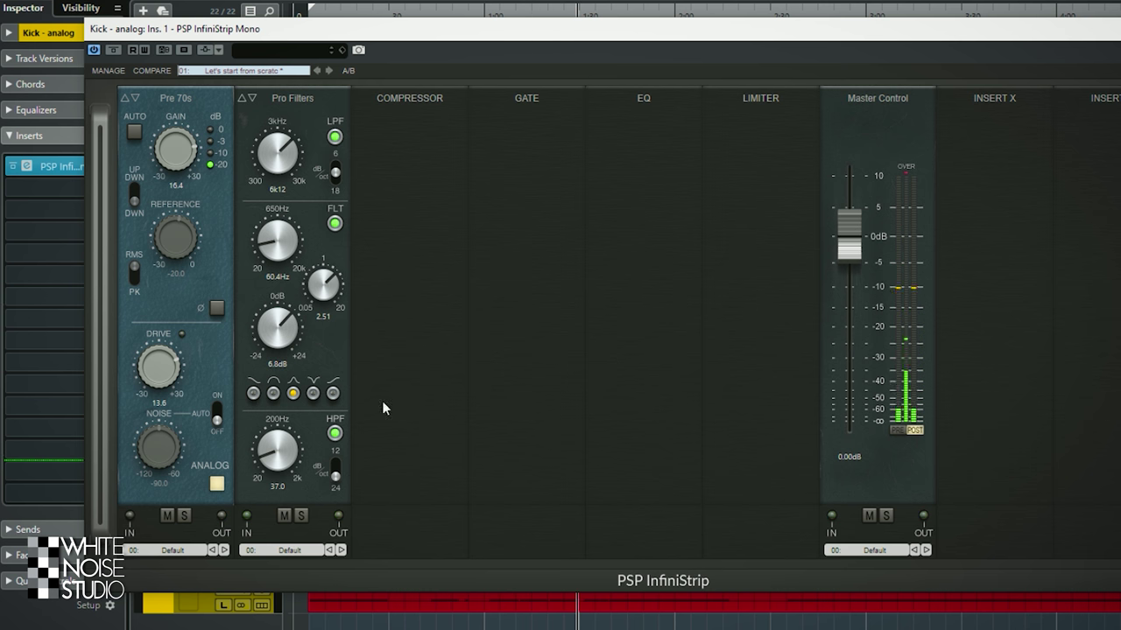
Compare the notch and low-pass shapes on the Pro Filters parametric band and return to the bell shape.
click(312, 393)
click(255, 394)
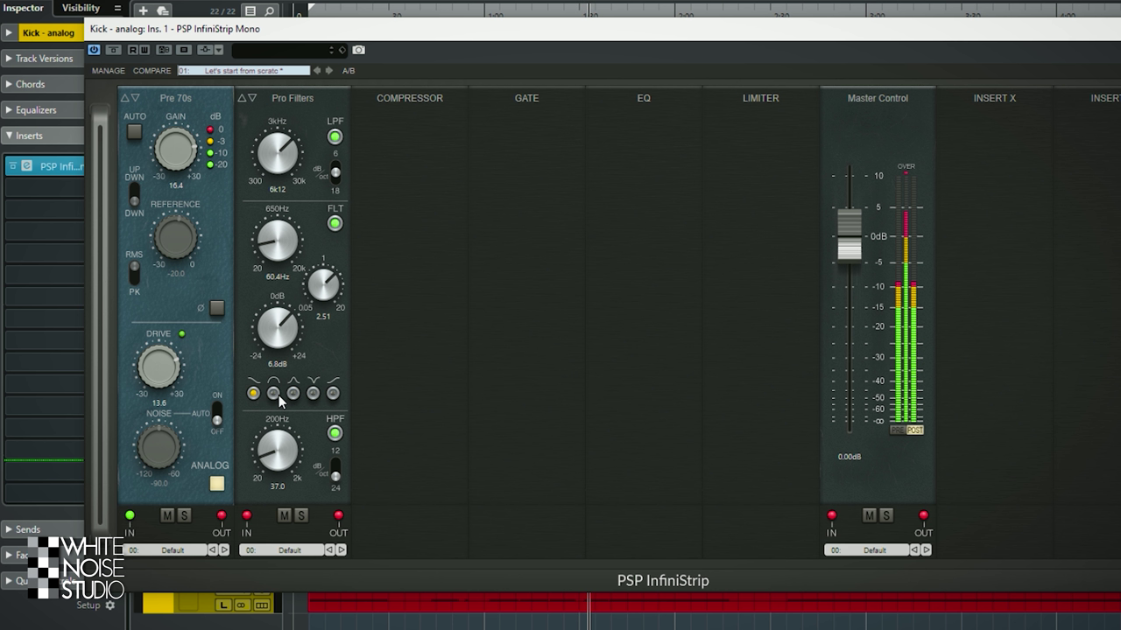
click(294, 393)
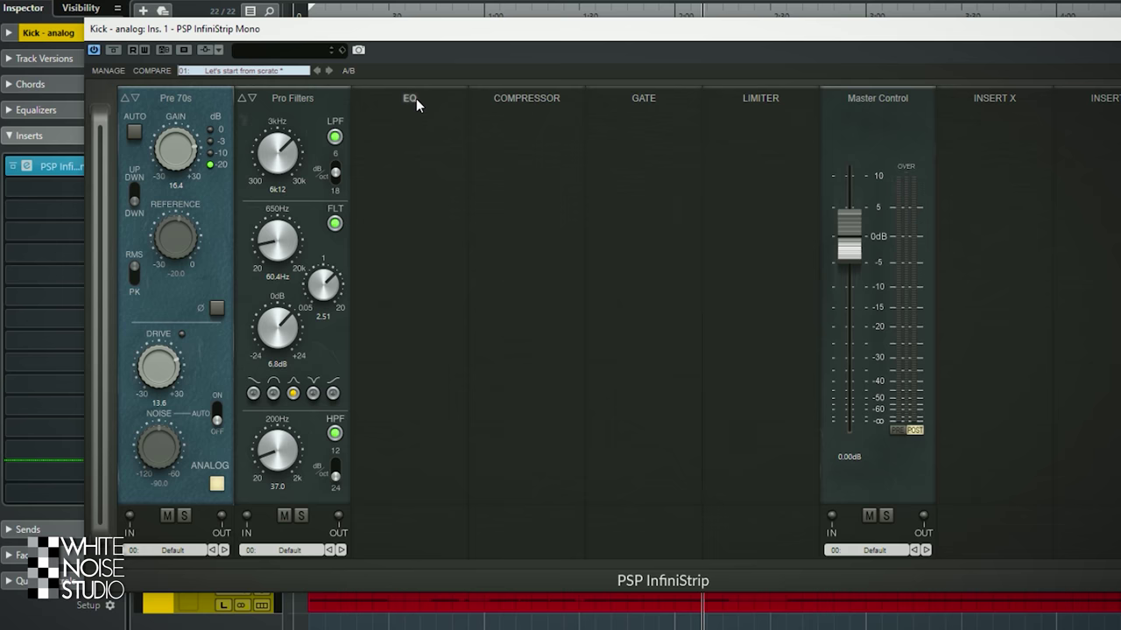
Load ChannelQ into the EQ slot, set its high-mid band to 5.8 dB and its high band to a 5.2 dB shelf at 8.3 kHz.
click(414, 102)
click(419, 134)
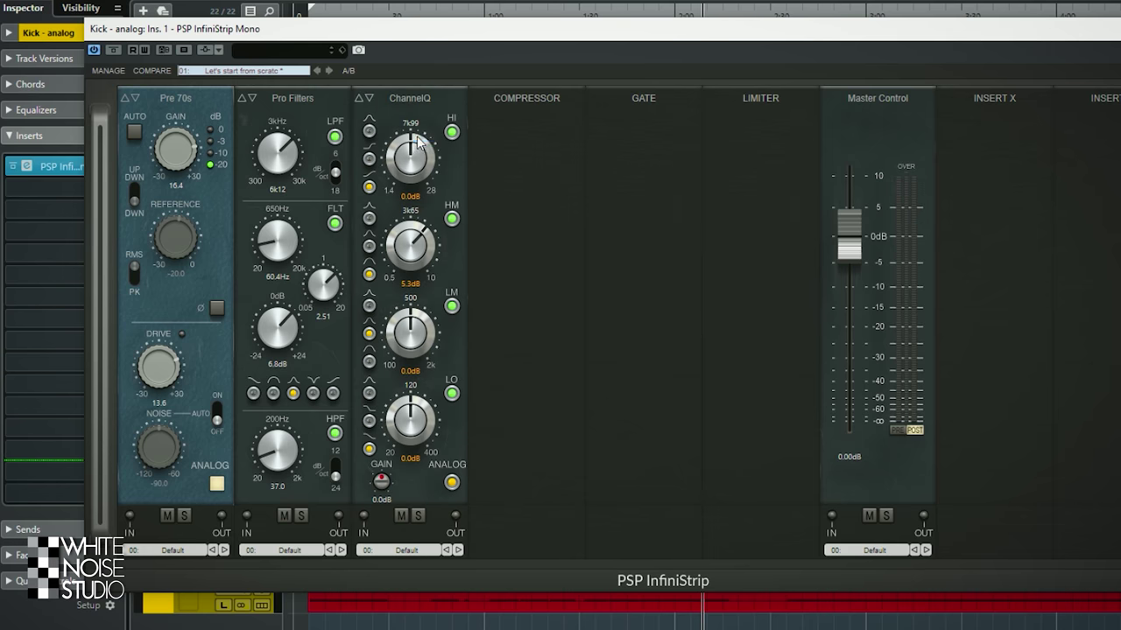
mouse_move(418, 251)
mouse_down()
mouse_move(435, 229)
mouse_move(429, 259)
mouse_up()
mouse_move(424, 163)
mouse_down()
mouse_move(427, 134)
mouse_move(410, 172)
mouse_up()
click(370, 159)
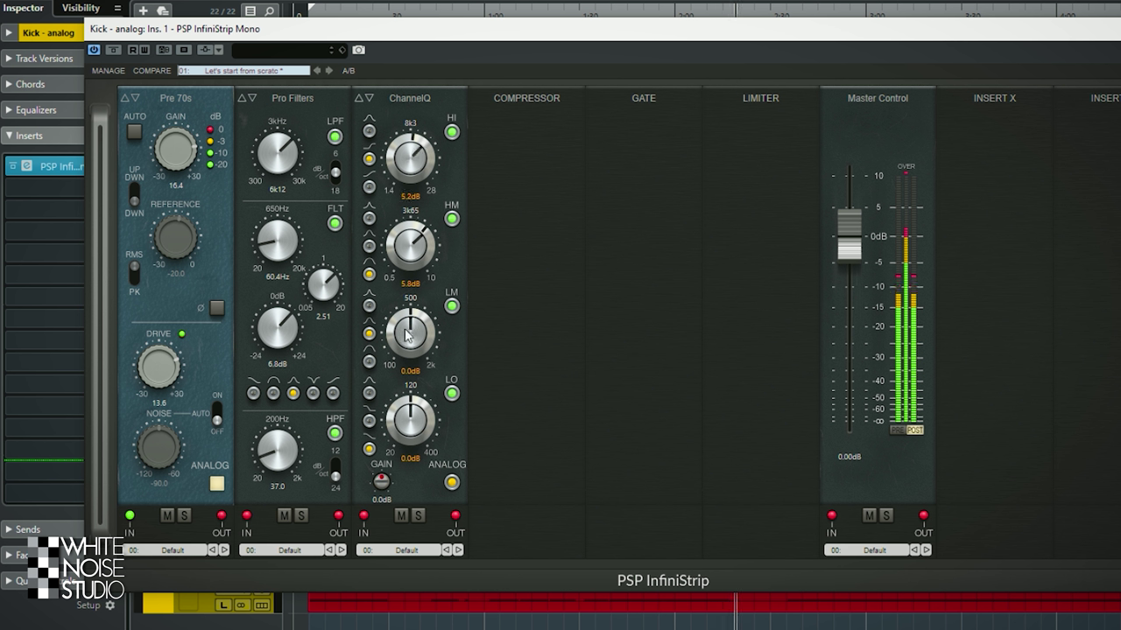
Compare the PreQursor, RetroQ and ChannelQ equalizers, reduce the high band to 4.1 dB at 8.19 kHz, and keep PreQursor.
click(369, 98)
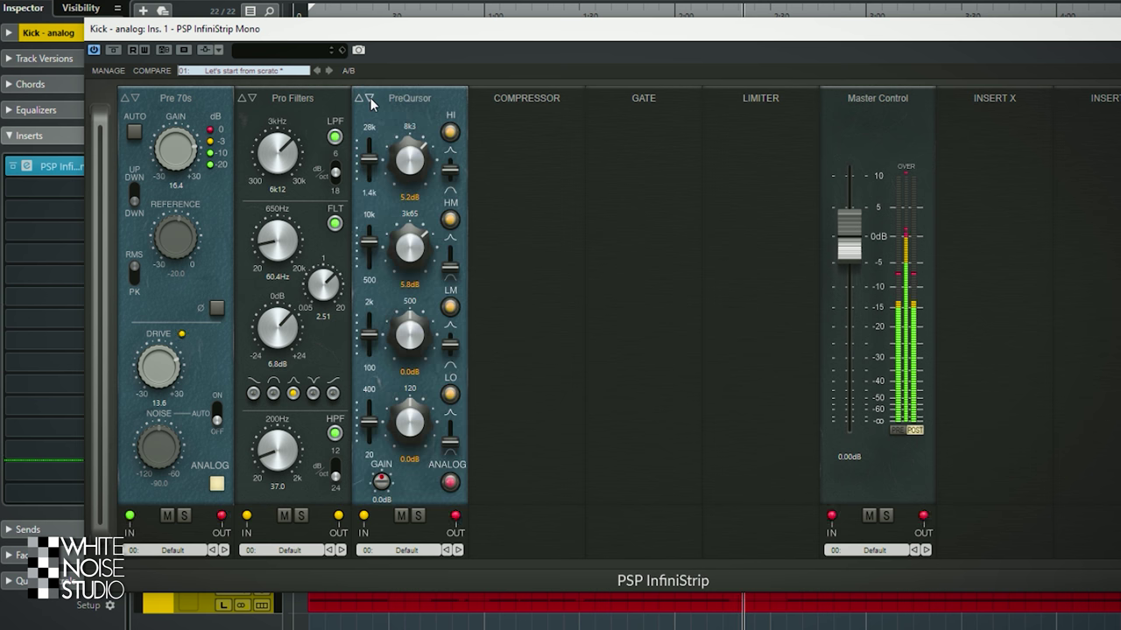
click(370, 98)
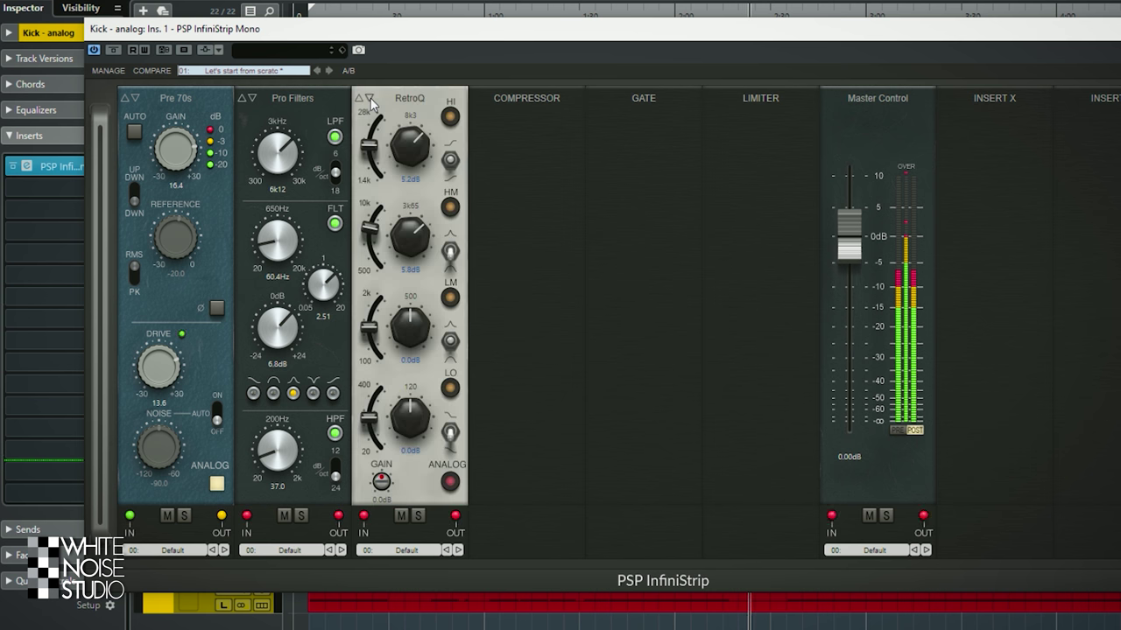
click(358, 98)
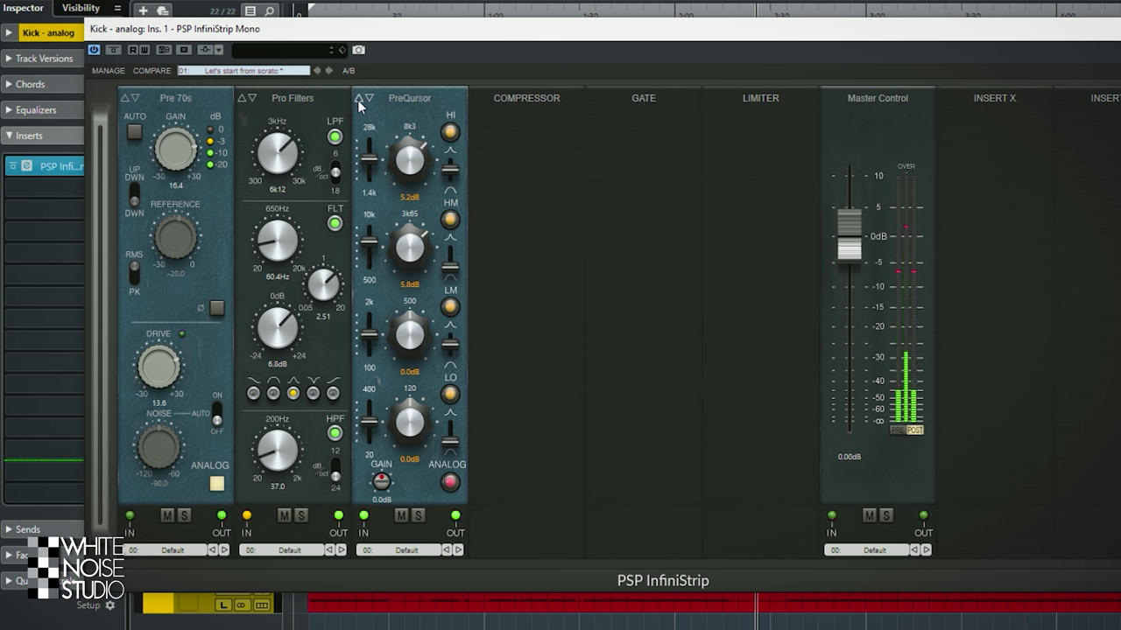
click(358, 99)
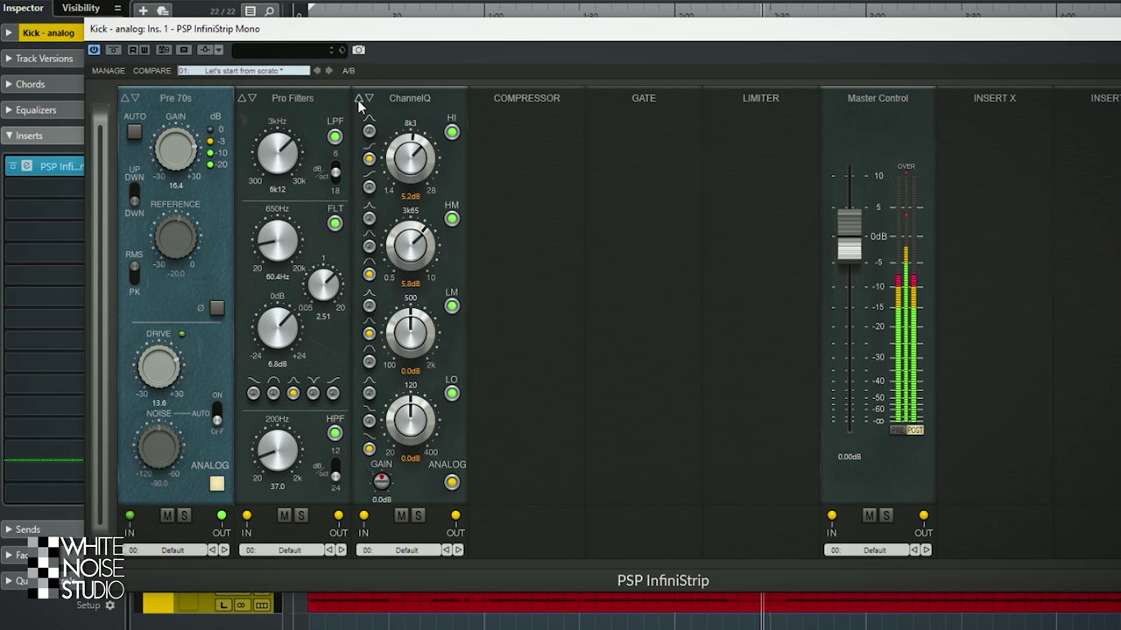
click(358, 99)
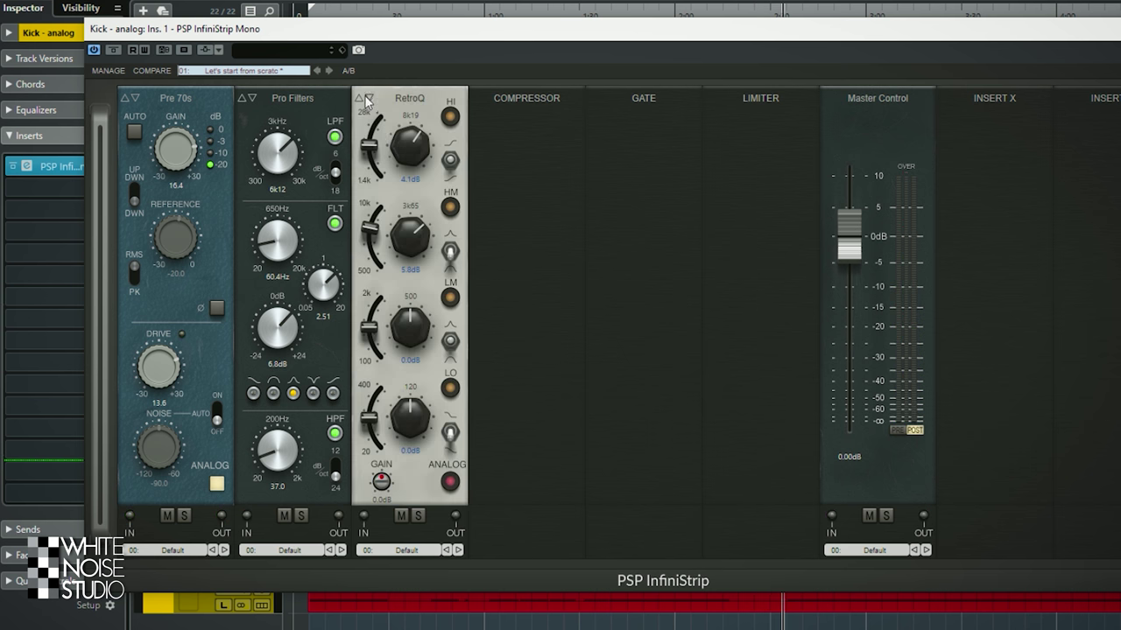
click(367, 98)
click(363, 97)
click(369, 98)
click(369, 98)
click(360, 100)
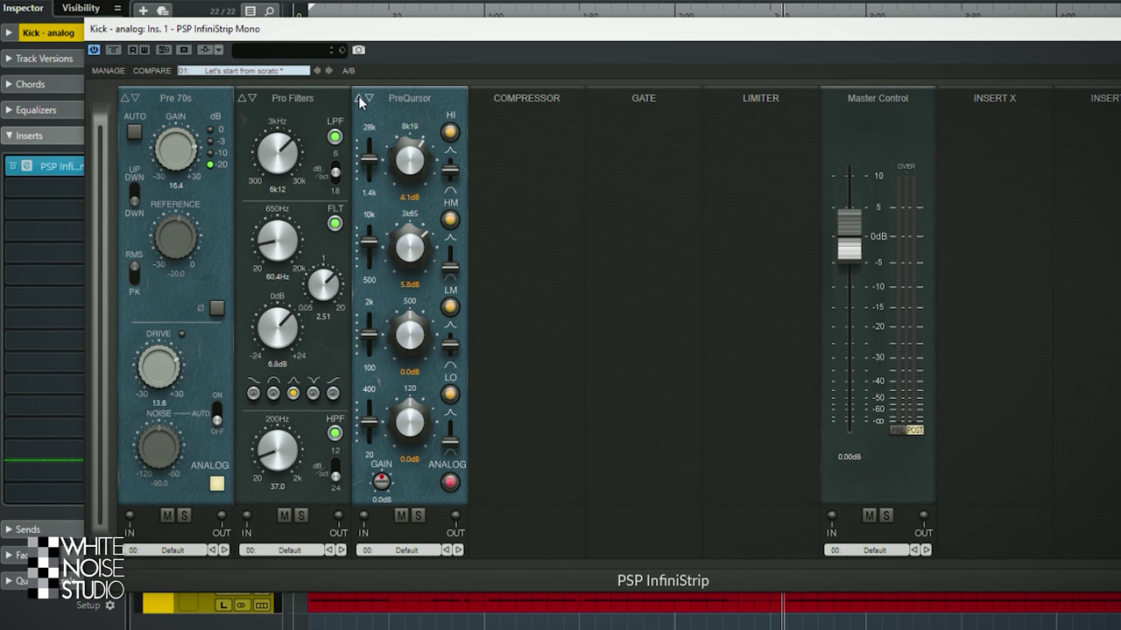
Load FET Pressor into the Compressor slot and set its threshold to -21.4 and its makeup gain to about 11.4.
click(535, 98)
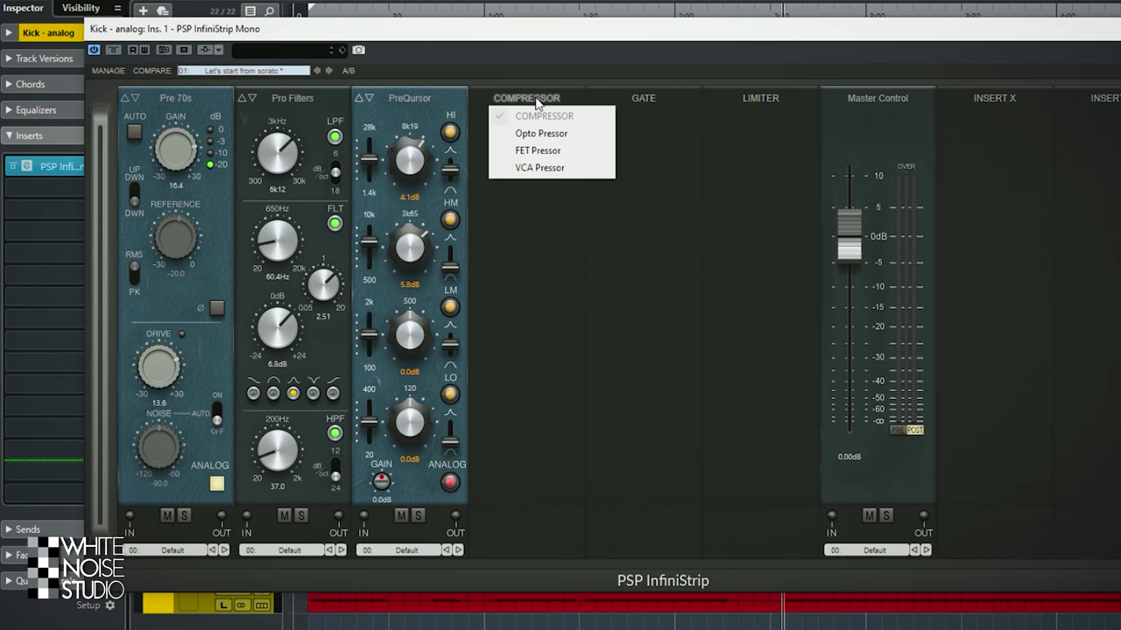
click(551, 153)
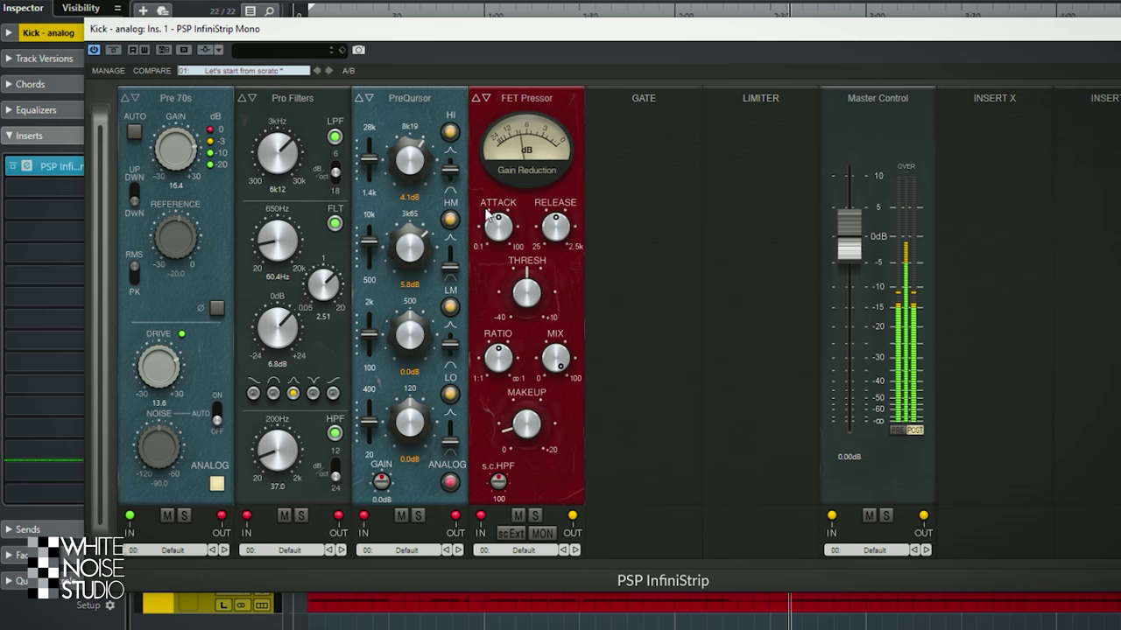
drag(526, 294, 539, 348)
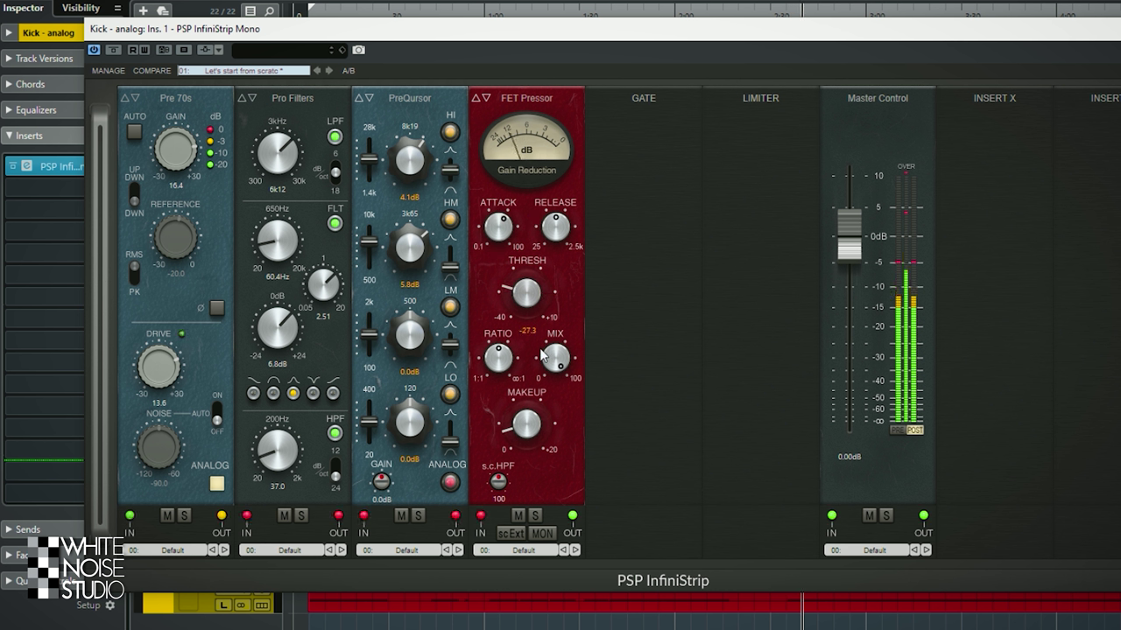
drag(530, 295, 530, 267)
drag(528, 402, 535, 332)
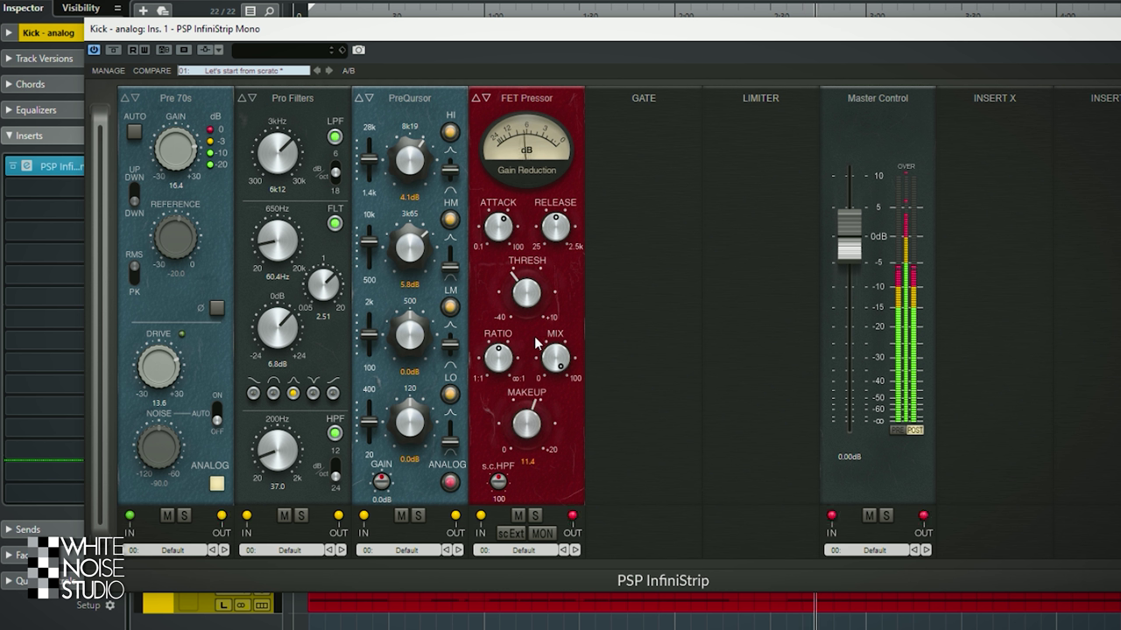
drag(525, 293, 520, 302)
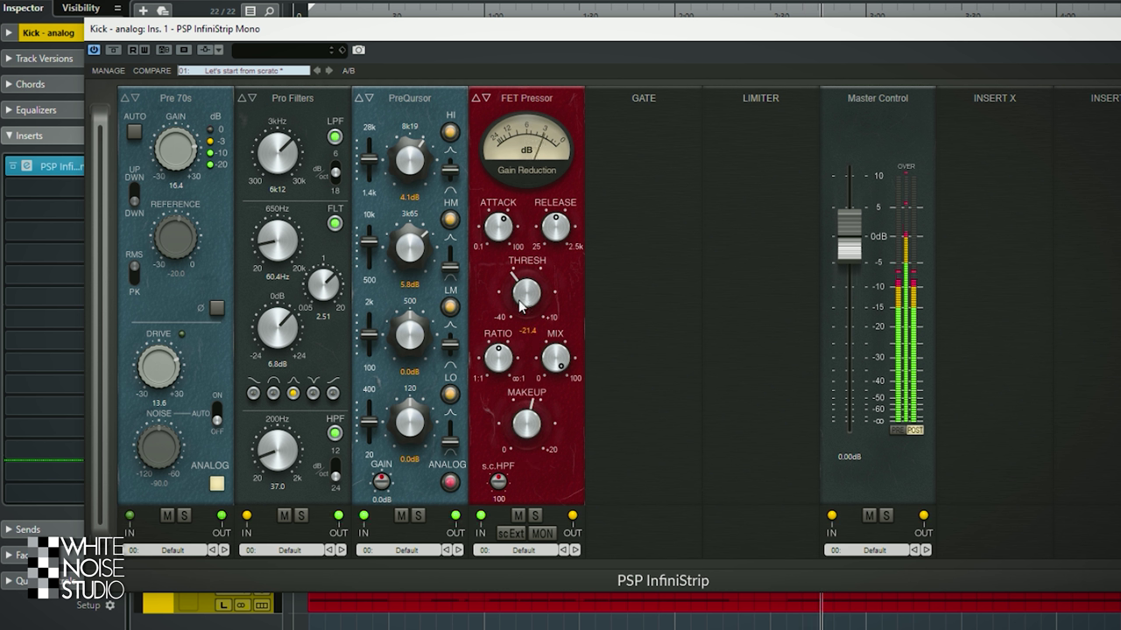
Refine FET Pressor with a shorter release, less makeup gain, a sidechain high-pass of 207, 99% mix and a 4.5:1 ratio.
drag(555, 227, 487, 230)
drag(525, 423, 558, 434)
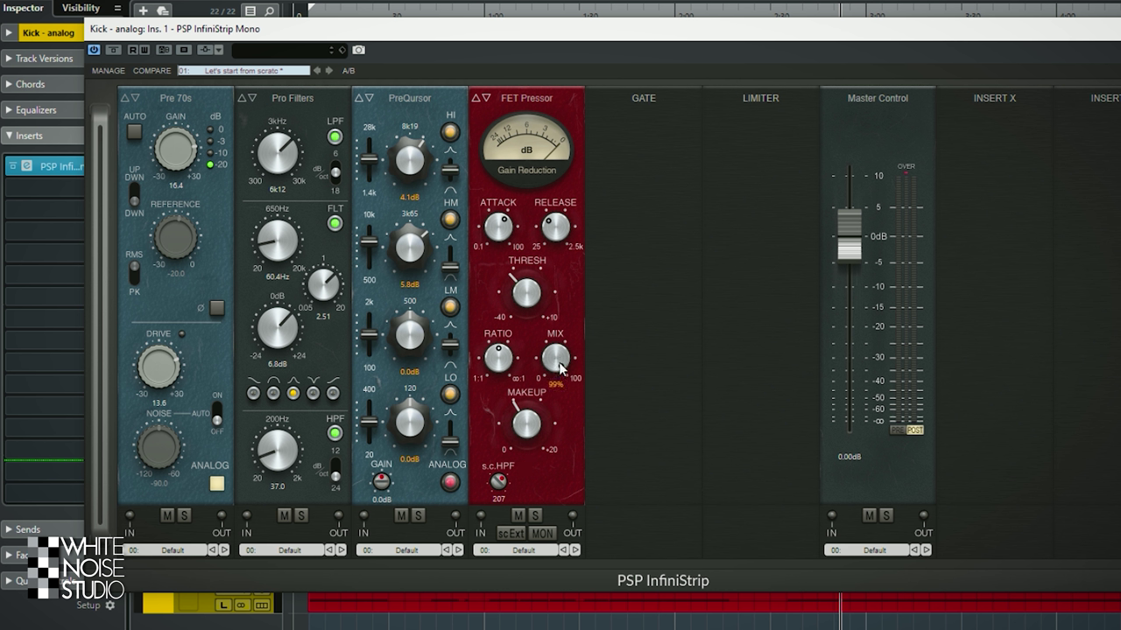
mouse_move(504, 345)
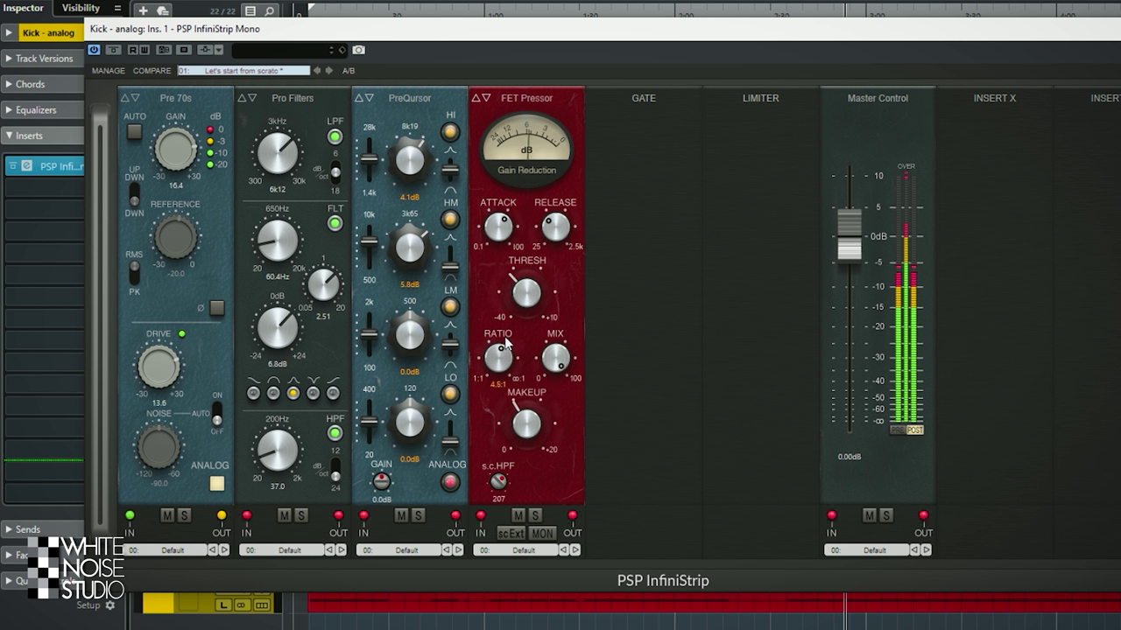
Replace FET Pressor with Opto Pressor and raise its threshold to -16.0.
click(479, 101)
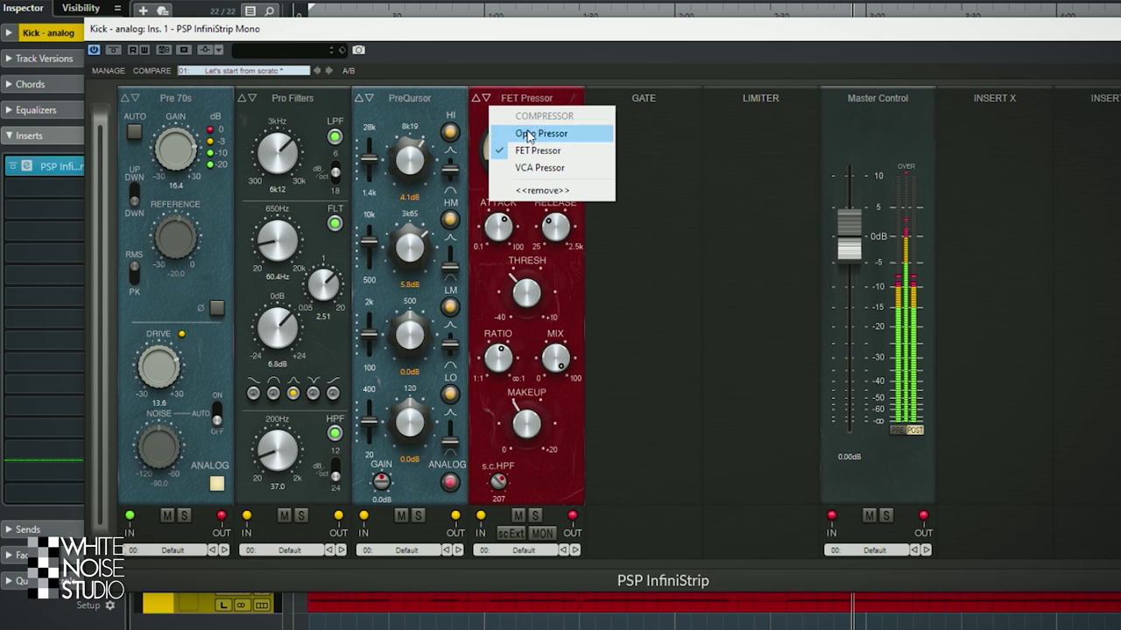
click(529, 132)
drag(525, 292, 529, 266)
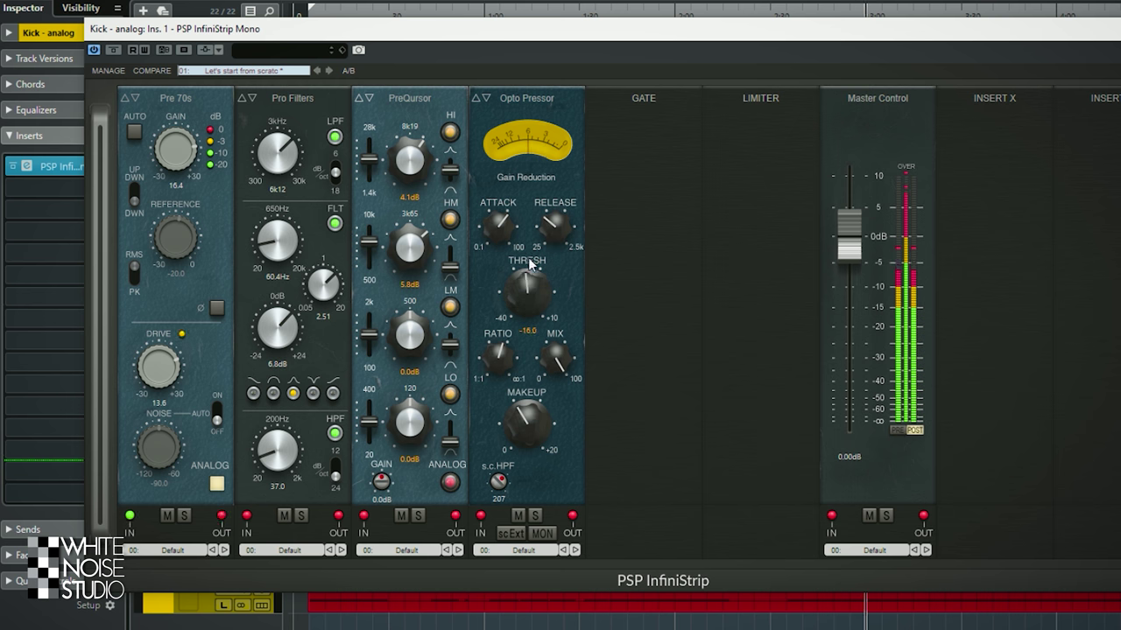
Compare VCA Pressor with the other compressor models and return to Opto Pressor.
click(486, 97)
click(487, 97)
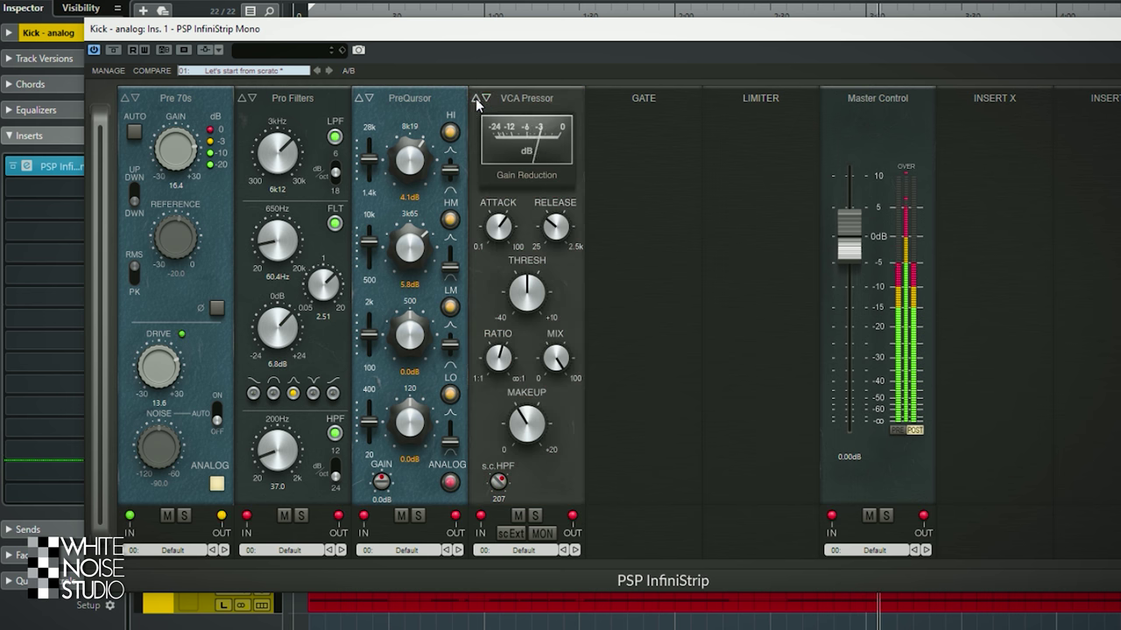
click(475, 98)
click(486, 98)
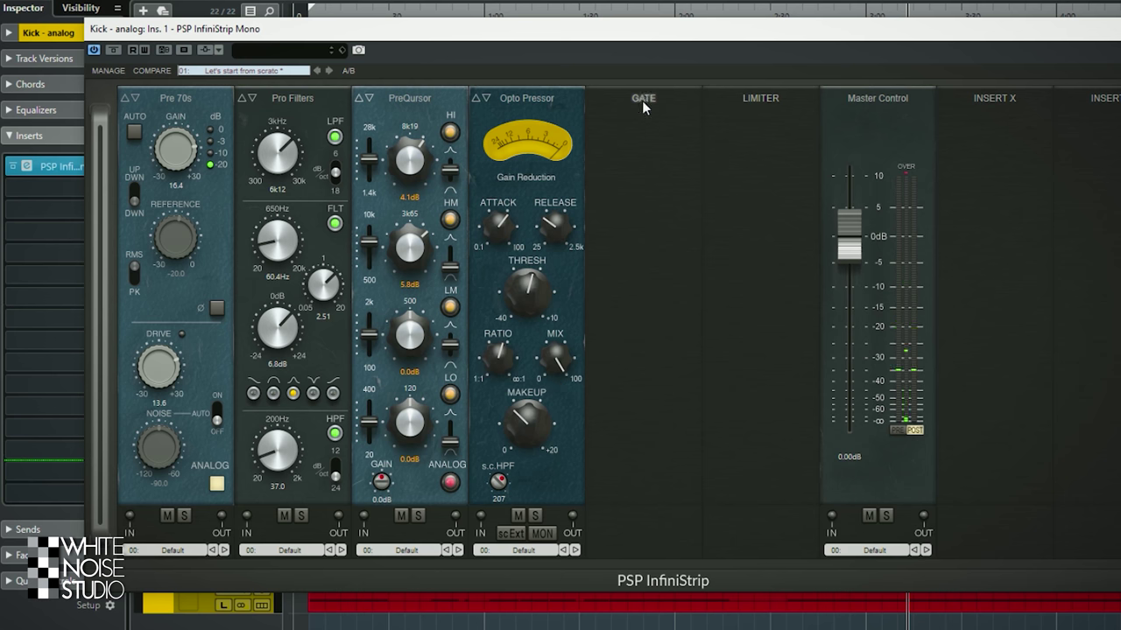
Load Gate into the gate slot and set its threshold to -10.5 during playback.
click(644, 106)
click(653, 151)
key(space)
drag(618, 317, 619, 383)
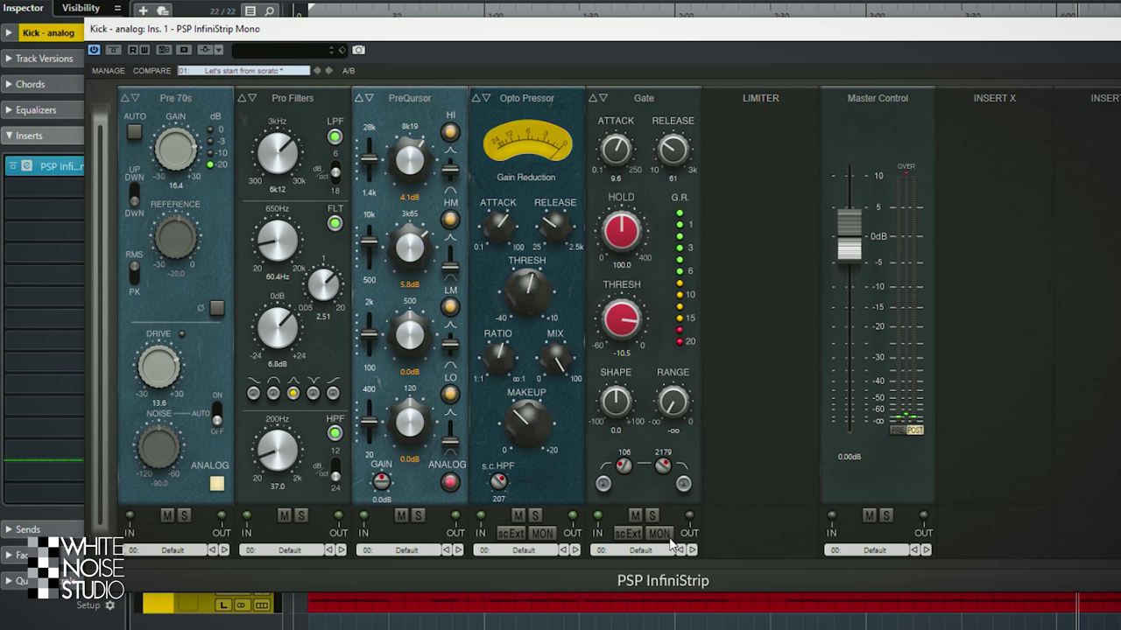
Monitor the Gate's sidechain, enable both sidechain filters at 149 and 432, and turn monitoring off.
click(659, 534)
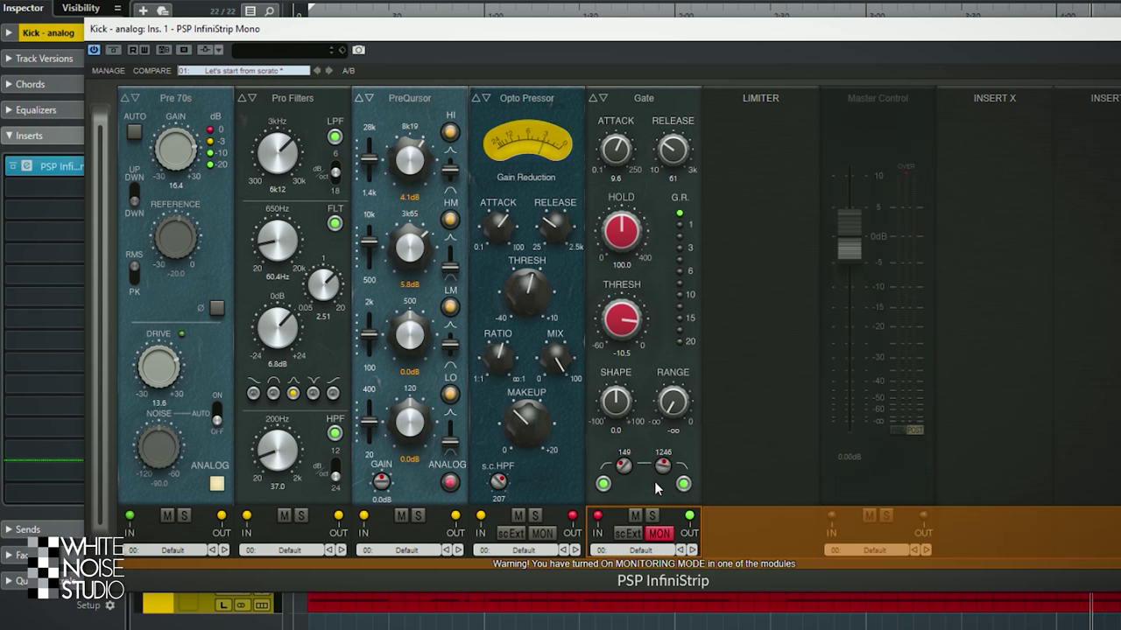
click(659, 534)
Set the Gate's threshold to -22.1, shape to 13.0, range to -26.2 and release to 44.
drag(607, 353, 605, 361)
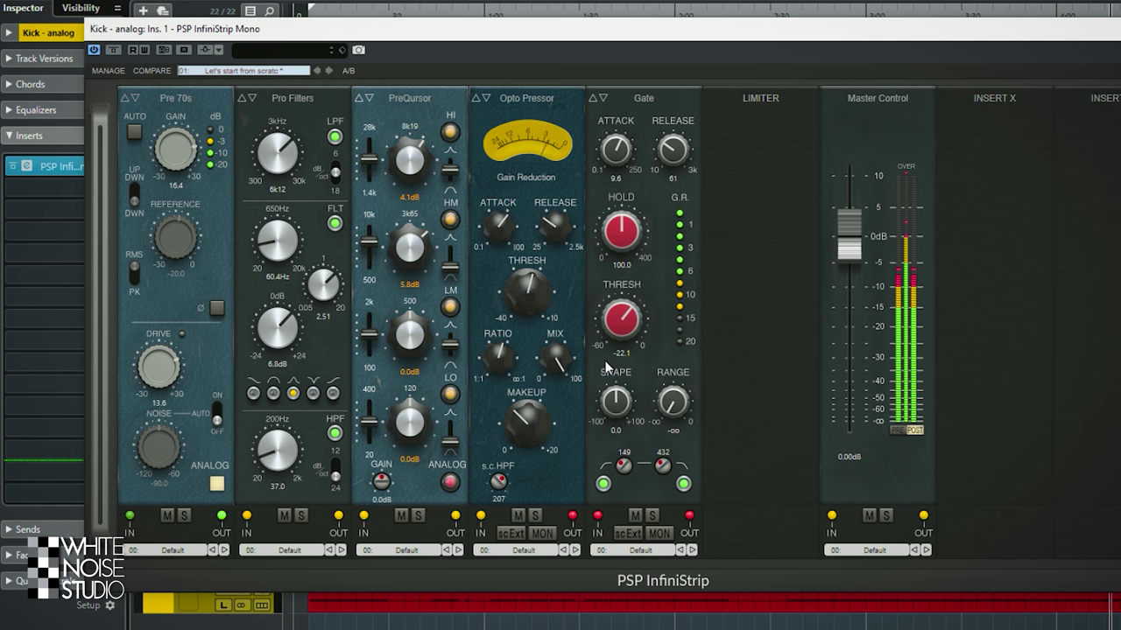
drag(624, 409, 674, 230)
drag(672, 156, 663, 157)
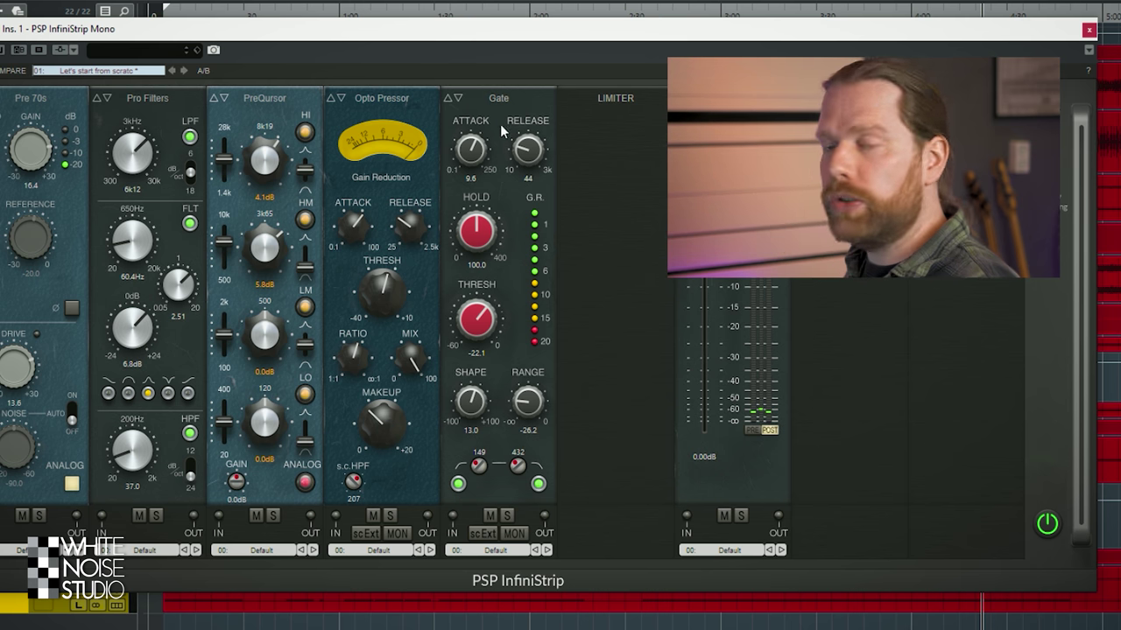
Compare the Gate with the Expander and Ducker models during playback and return to Gate.
click(499, 99)
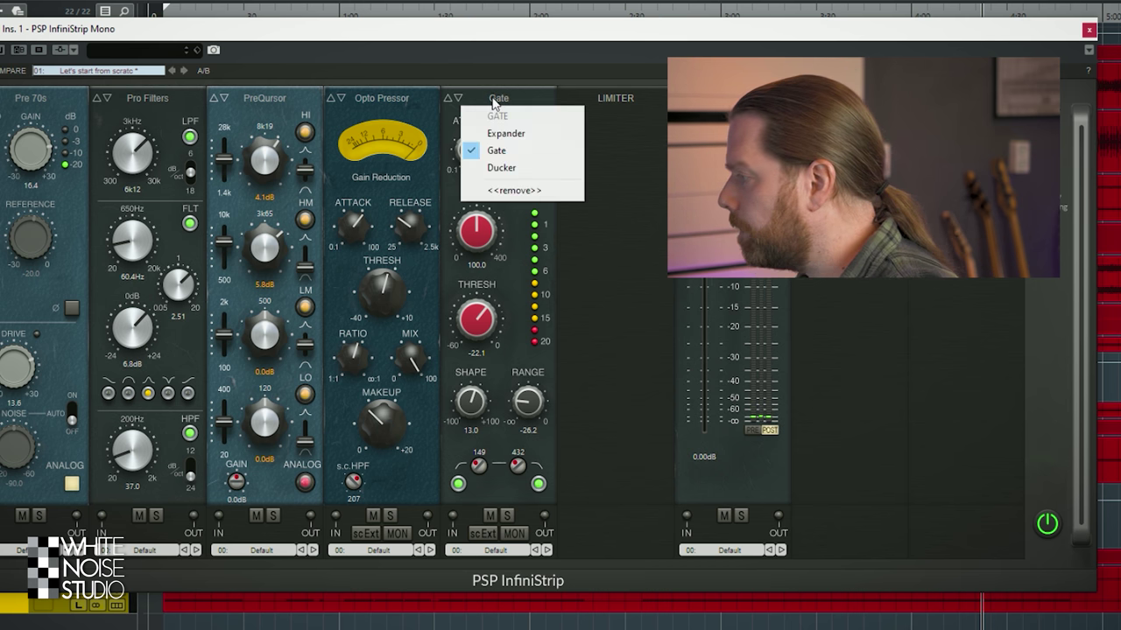
click(522, 140)
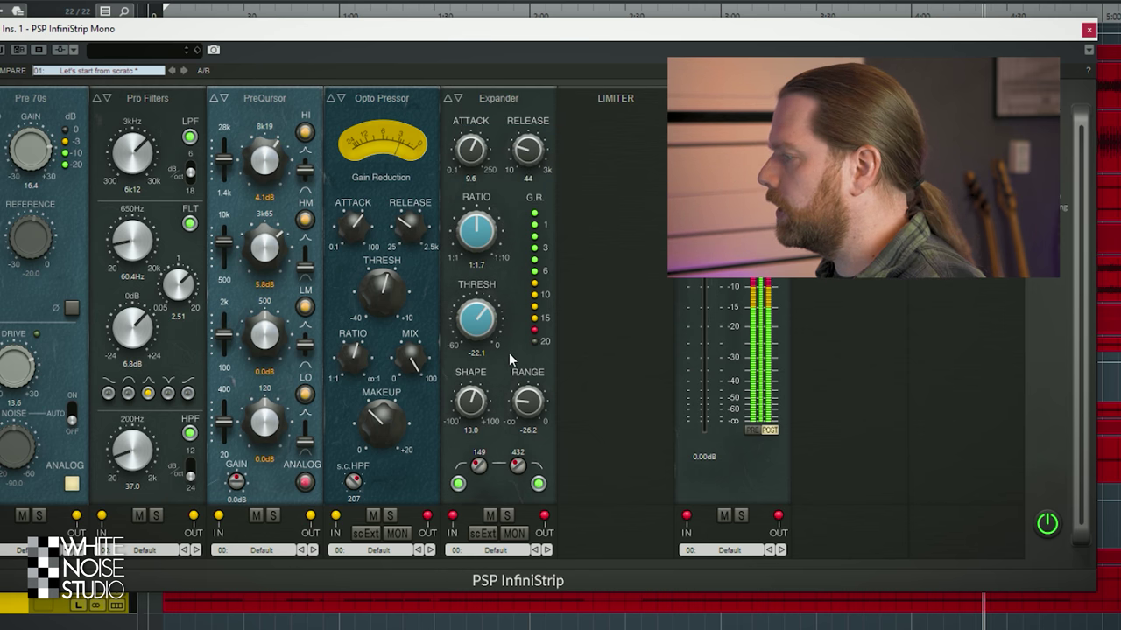
click(499, 98)
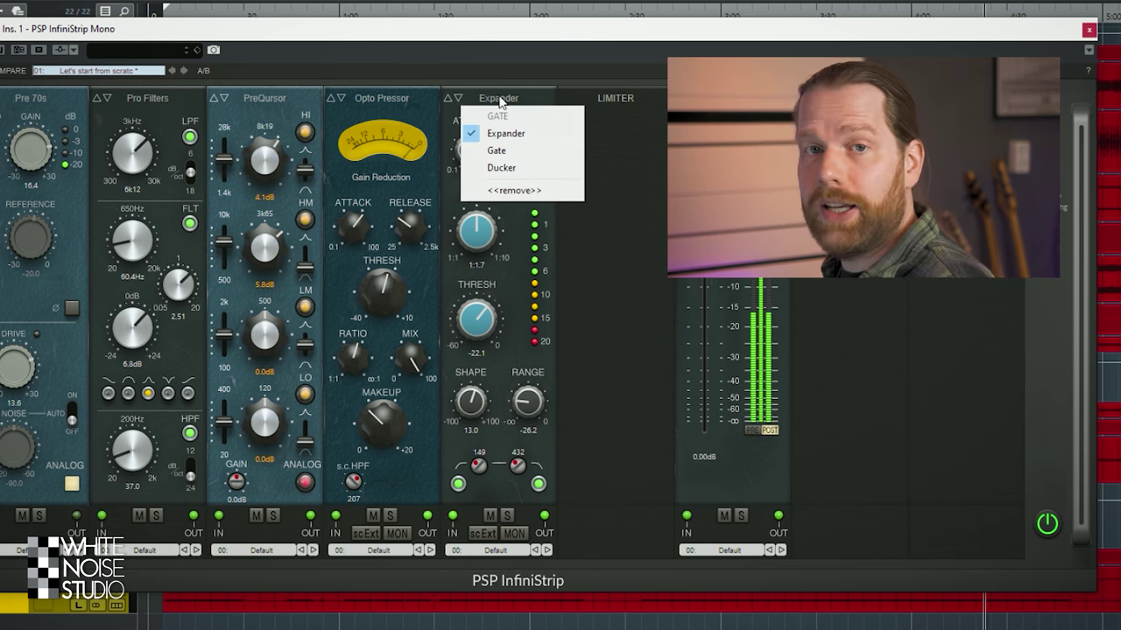
click(501, 167)
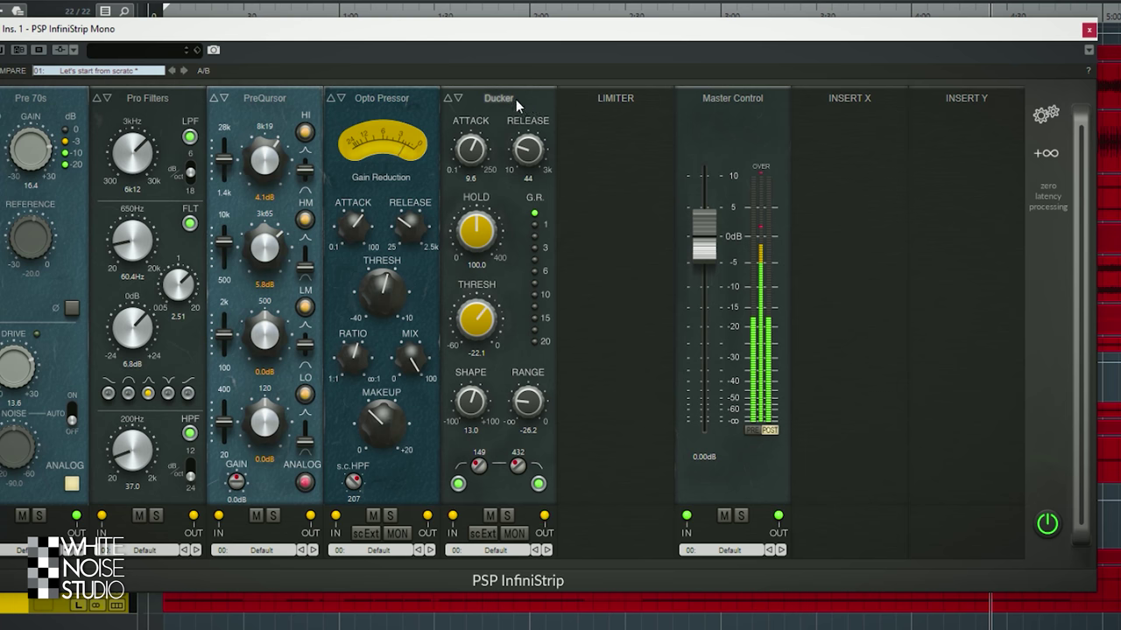
click(499, 98)
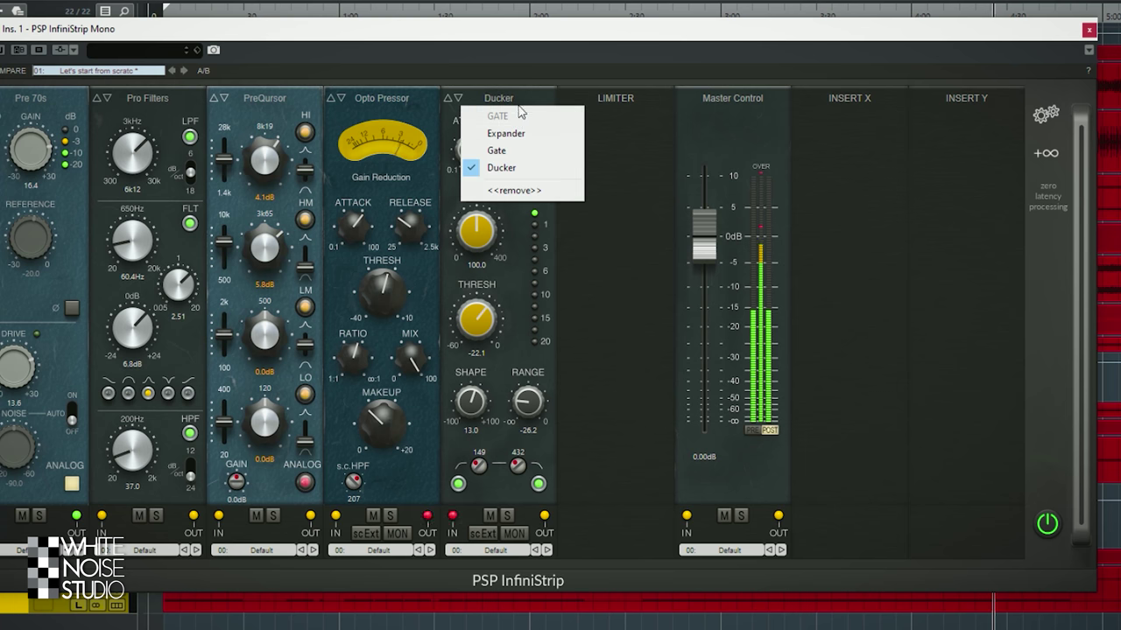
click(525, 93)
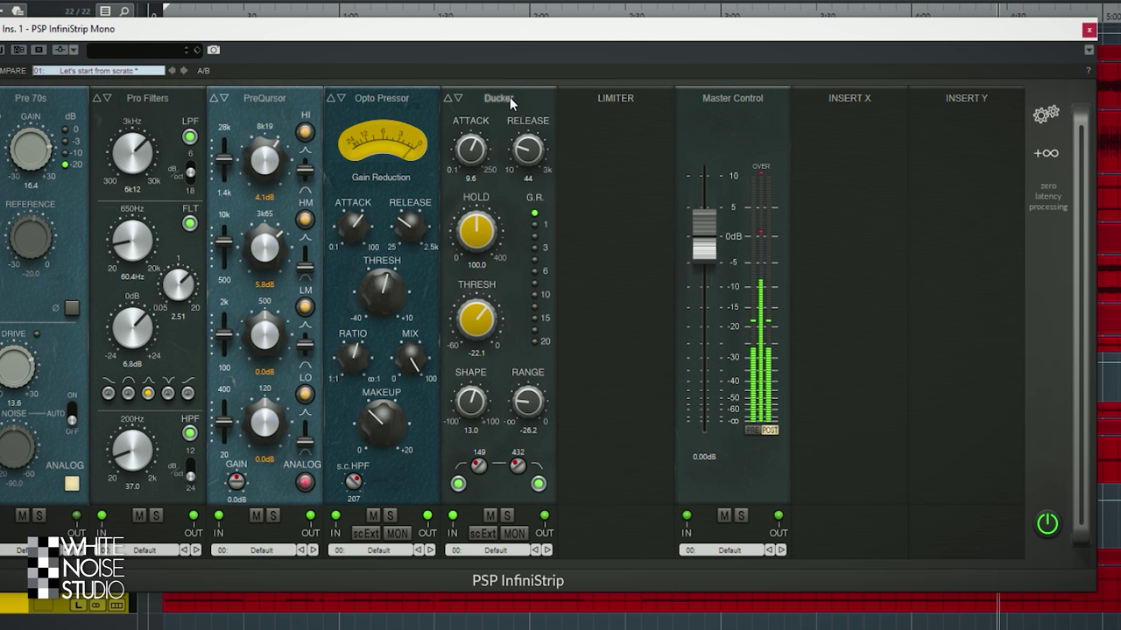
click(511, 98)
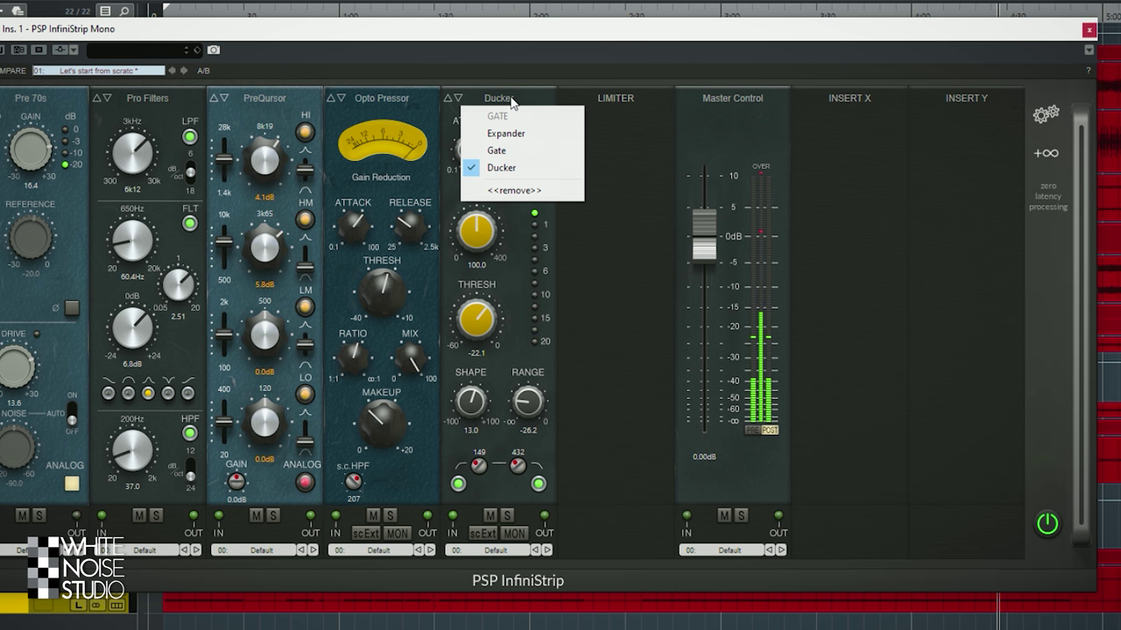
click(519, 154)
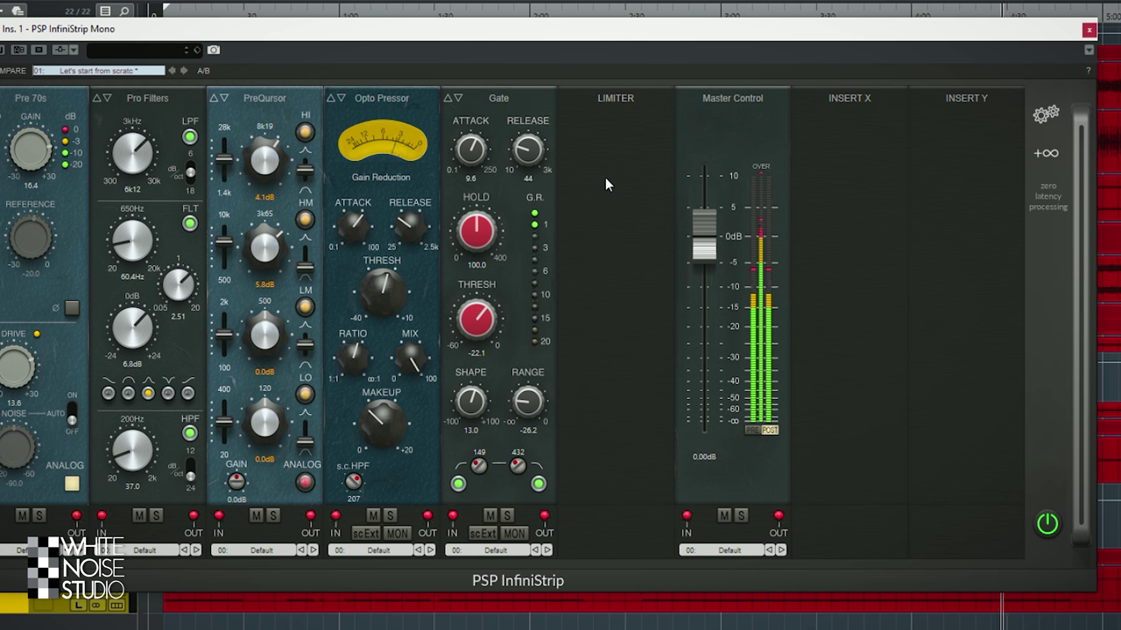
Load Opto Lim into the empty limiter slot and switch it to VCA Lim.
click(619, 97)
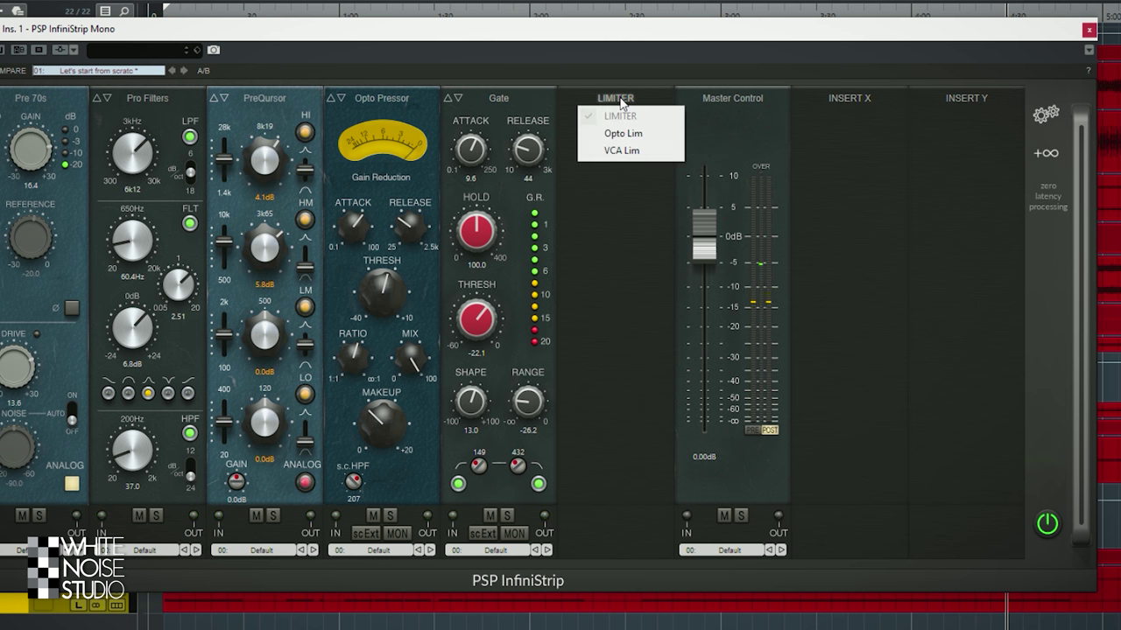
click(616, 132)
click(619, 99)
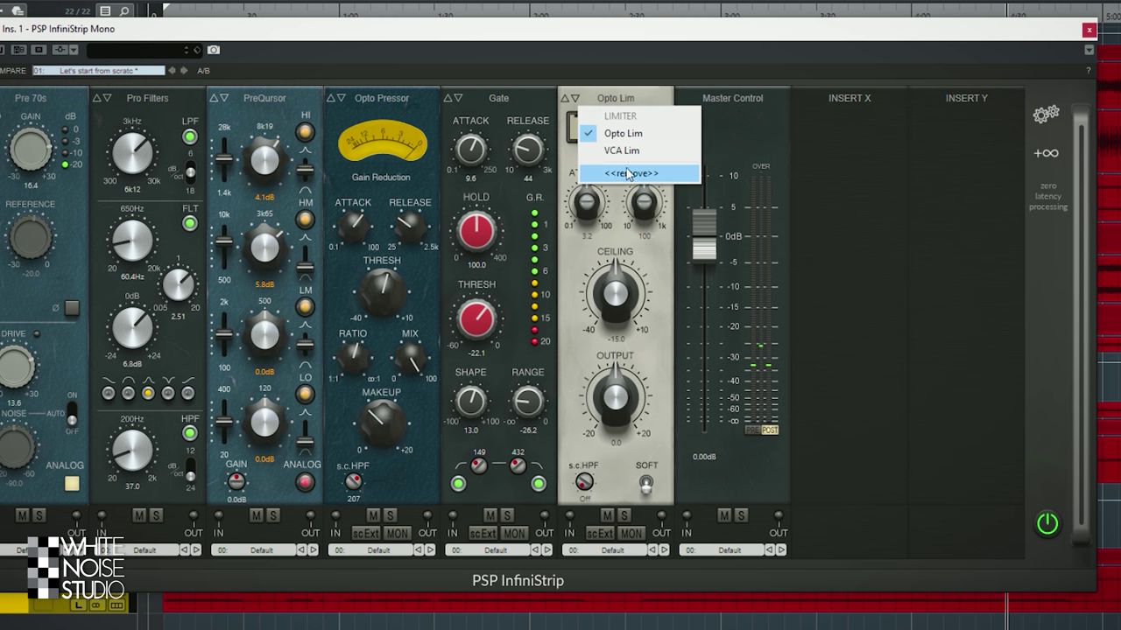
click(617, 149)
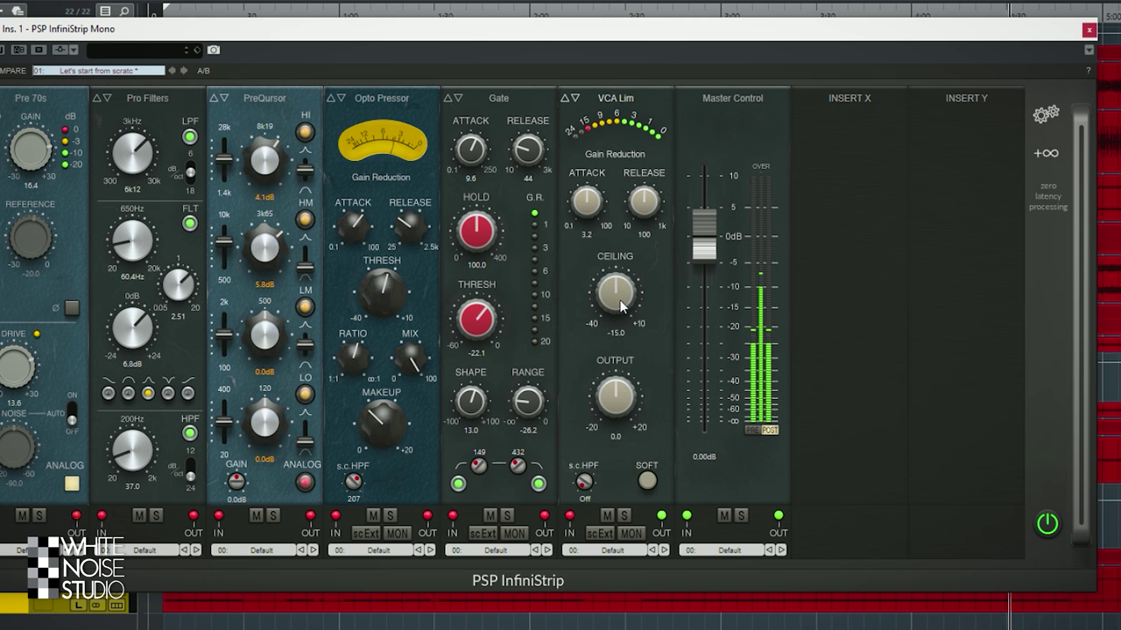
Set VCA Lim's attack to 0.5, release to 17, ceiling to -5.7, output to -1.9 and sidechain HPF to 63.6.
drag(610, 300, 628, 250)
drag(587, 202, 589, 207)
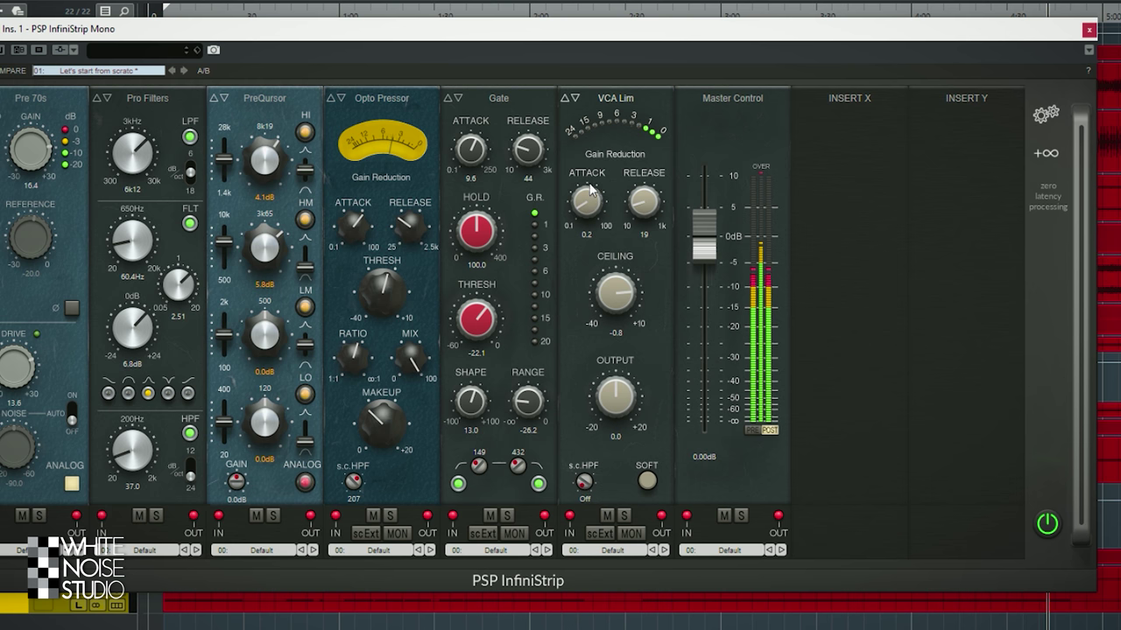
drag(611, 303, 607, 320)
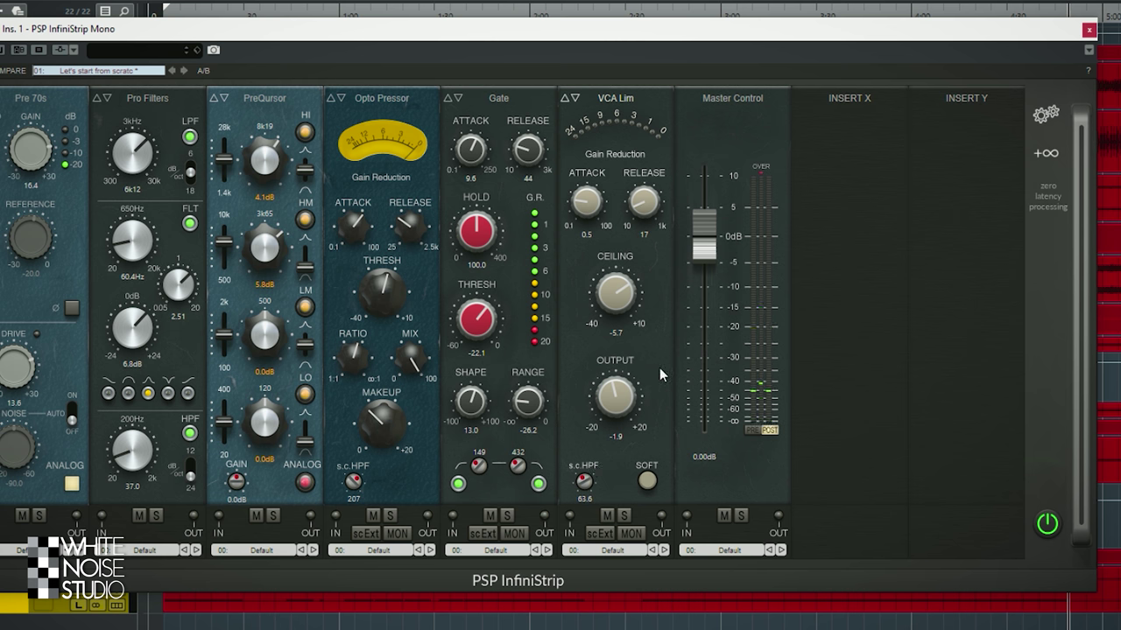
Alternate the limiter between Opto Lim and VCA Lim during playback, ending on Opto Lim.
click(631, 98)
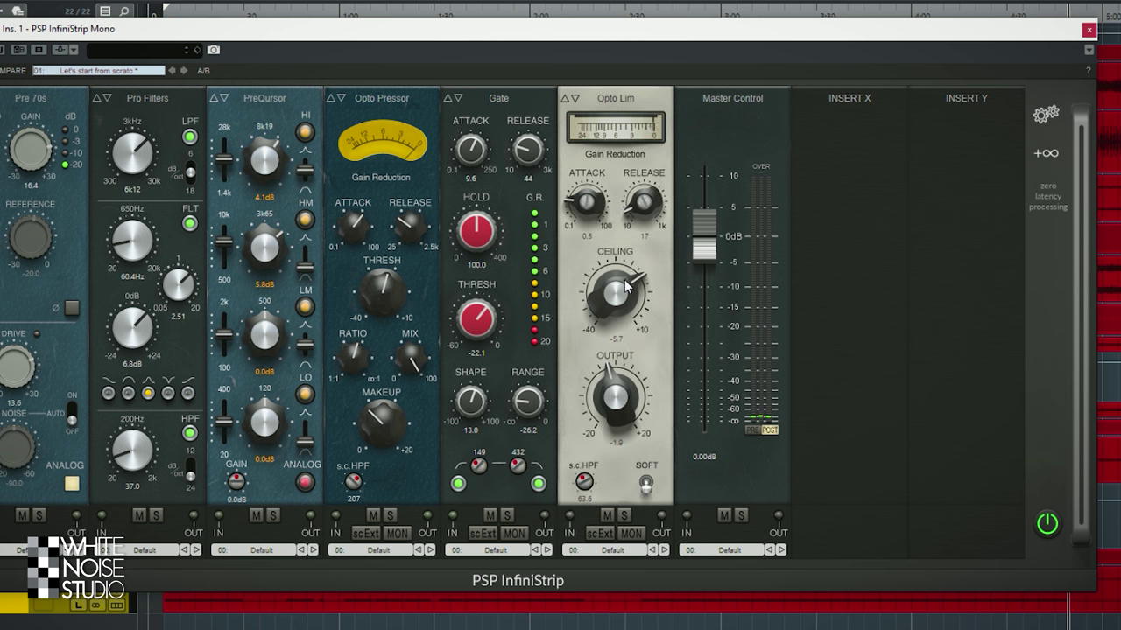
click(565, 99)
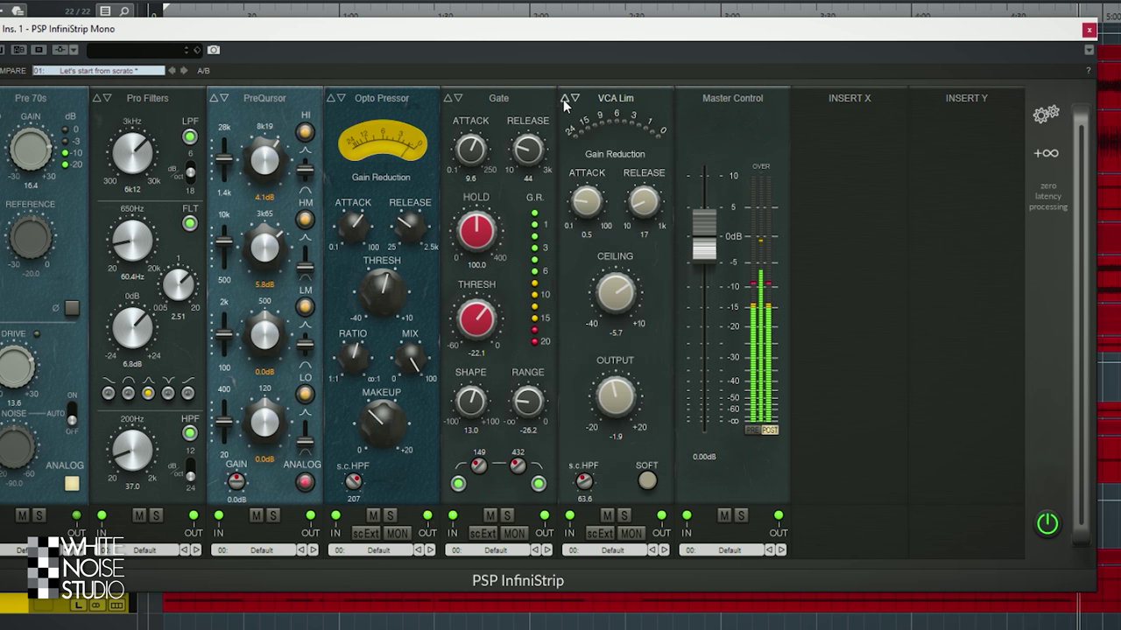
click(565, 99)
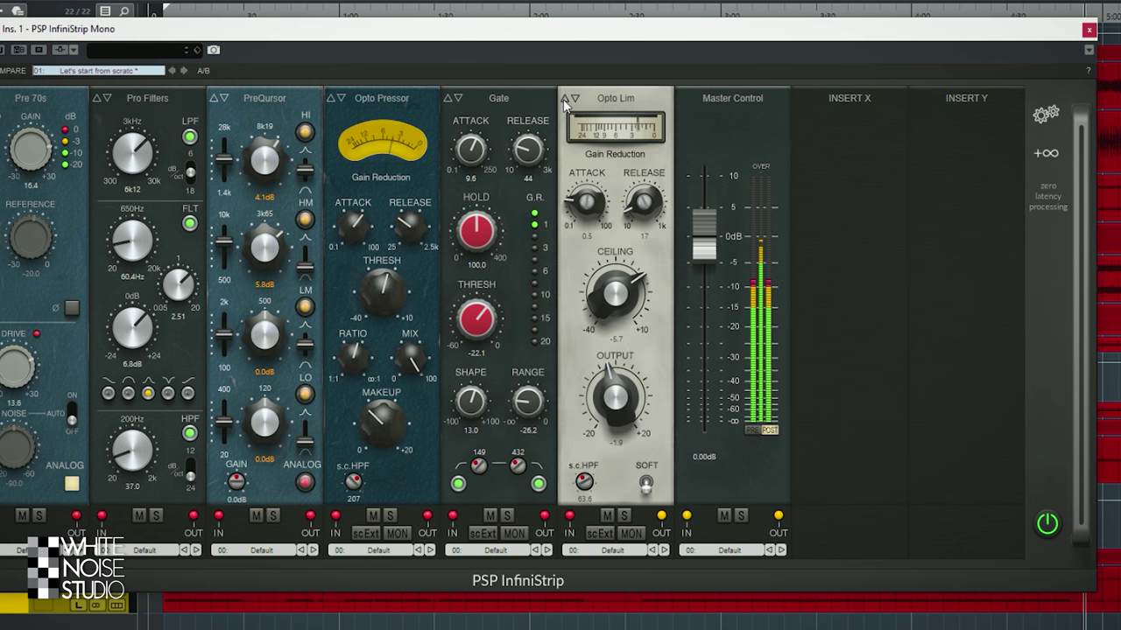
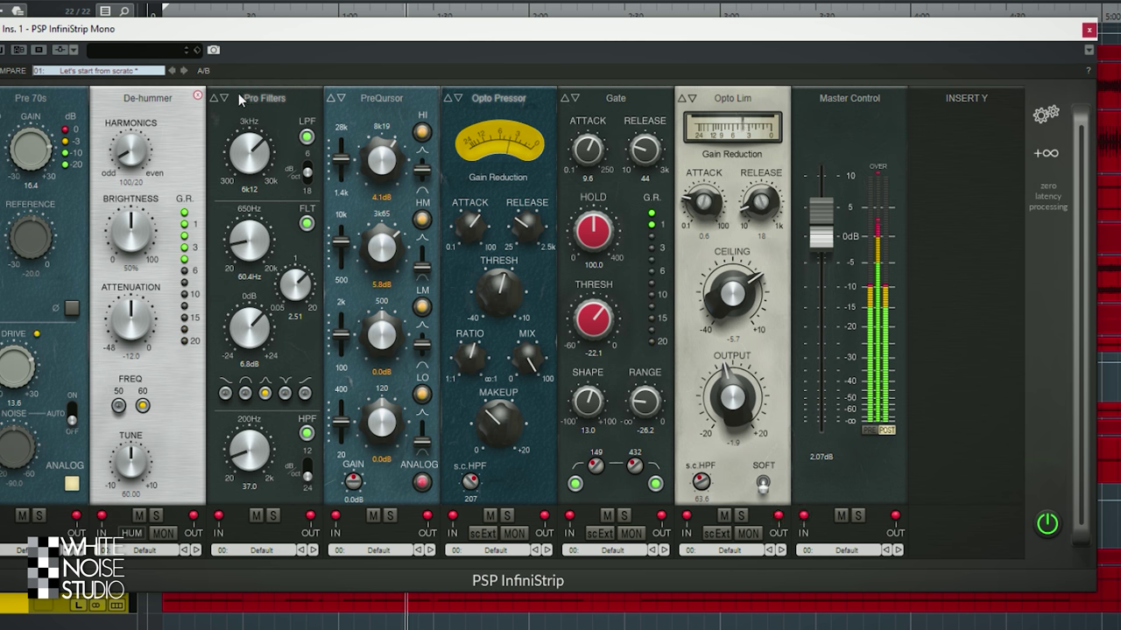
Mute the Pro Filters, PreQursor, Opto Pressor, Gate and Opto Lim modules.
click(257, 517)
click(373, 516)
click(489, 515)
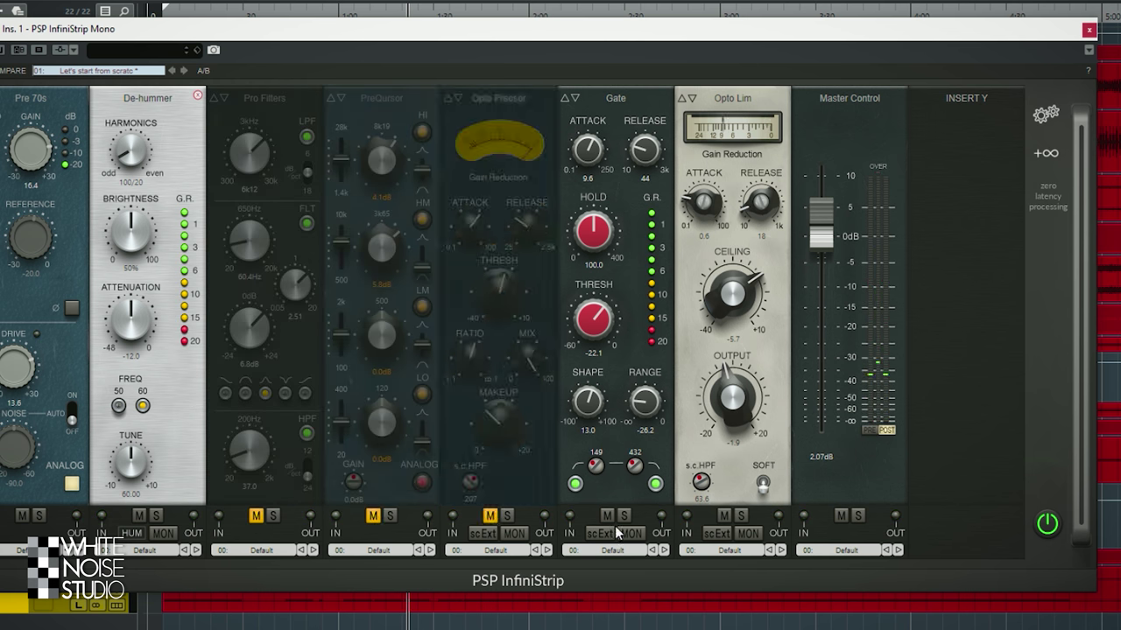
click(607, 516)
click(726, 515)
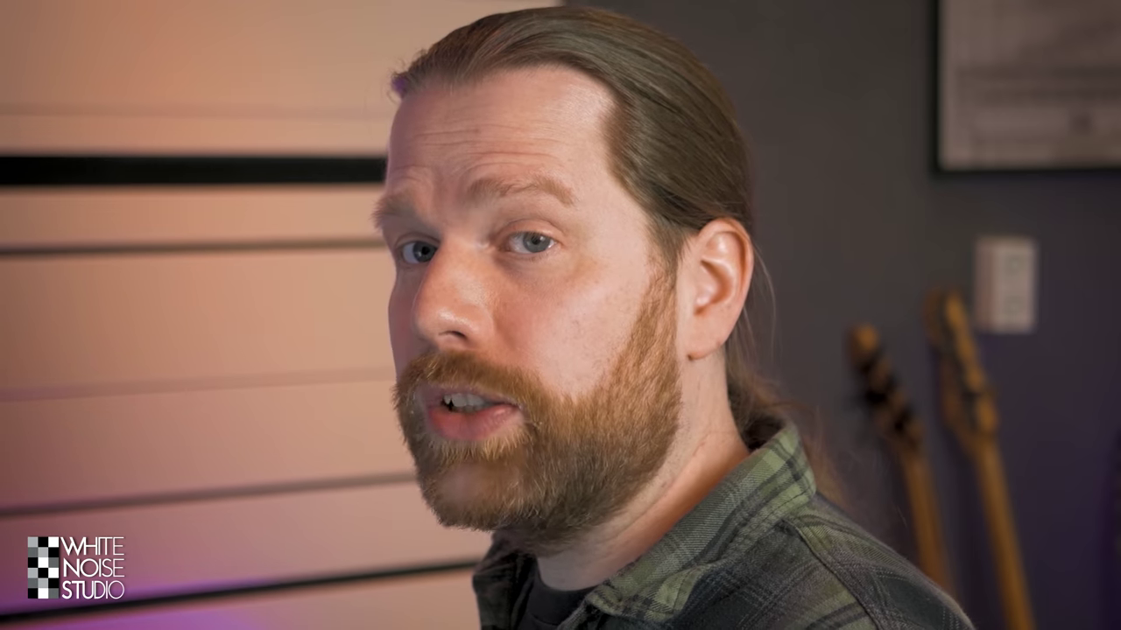
Monitor the removed hum in De-hummer, choose the 50 Hz base frequency tuned to 47.67, and turn monitoring off.
click(167, 534)
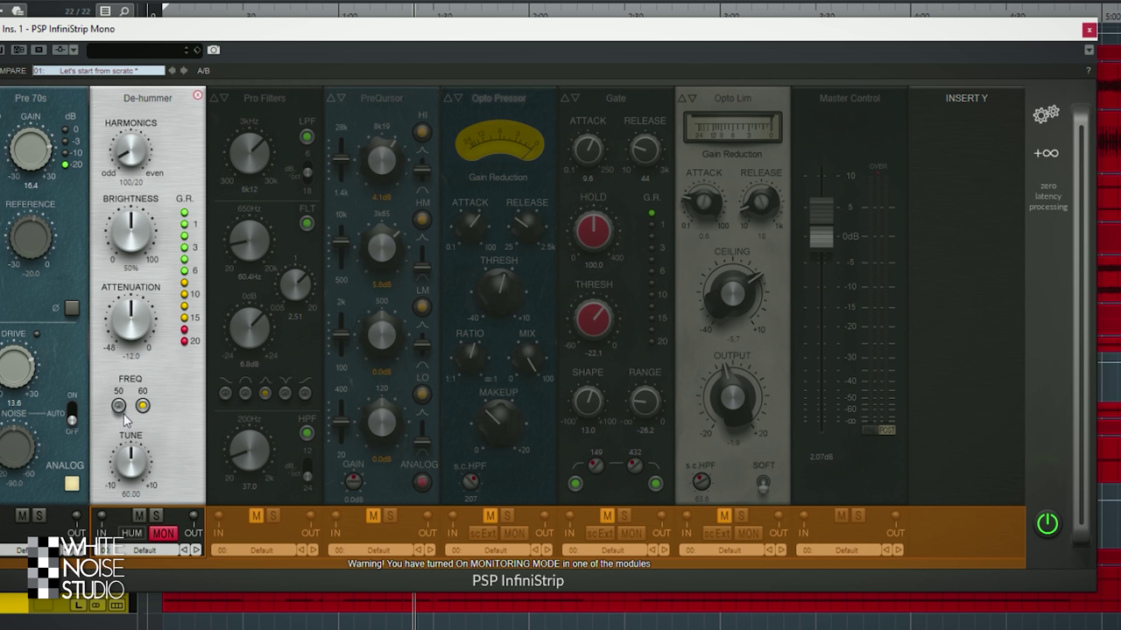
drag(133, 468, 144, 551)
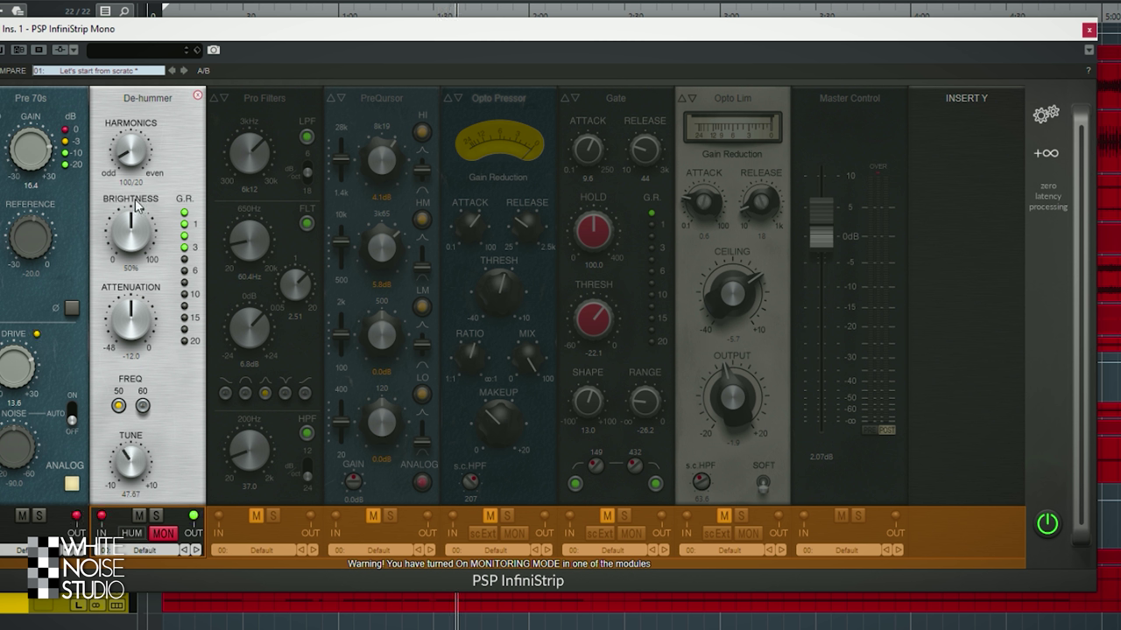
click(158, 535)
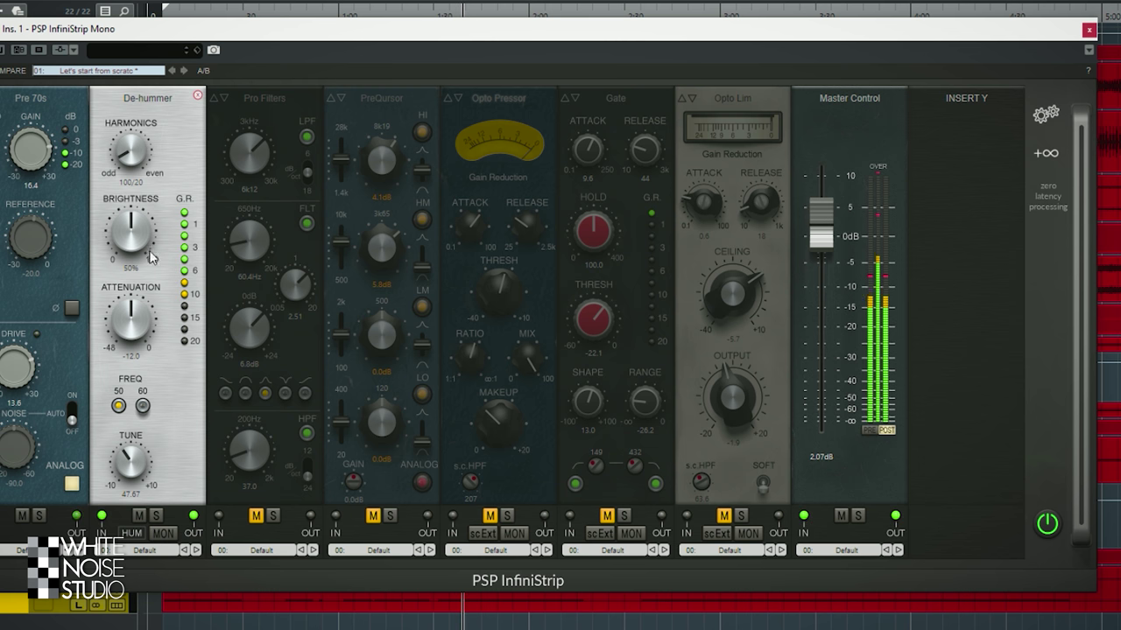
Compare the kick with De-hummer muted and active, and set its harmonics to 100/0.
click(140, 517)
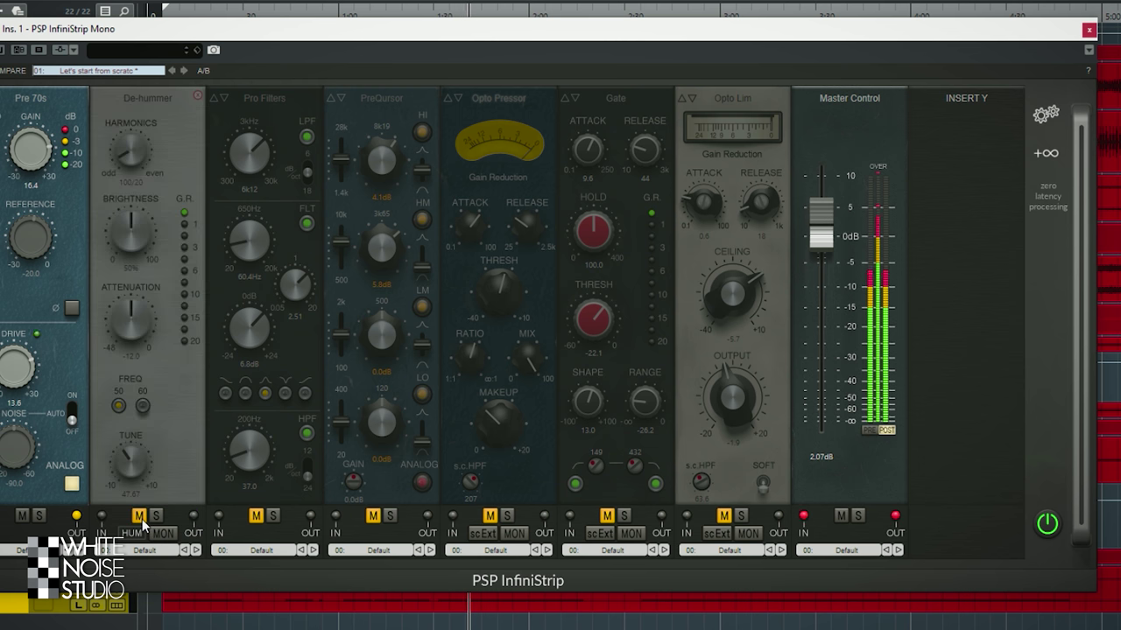
click(140, 516)
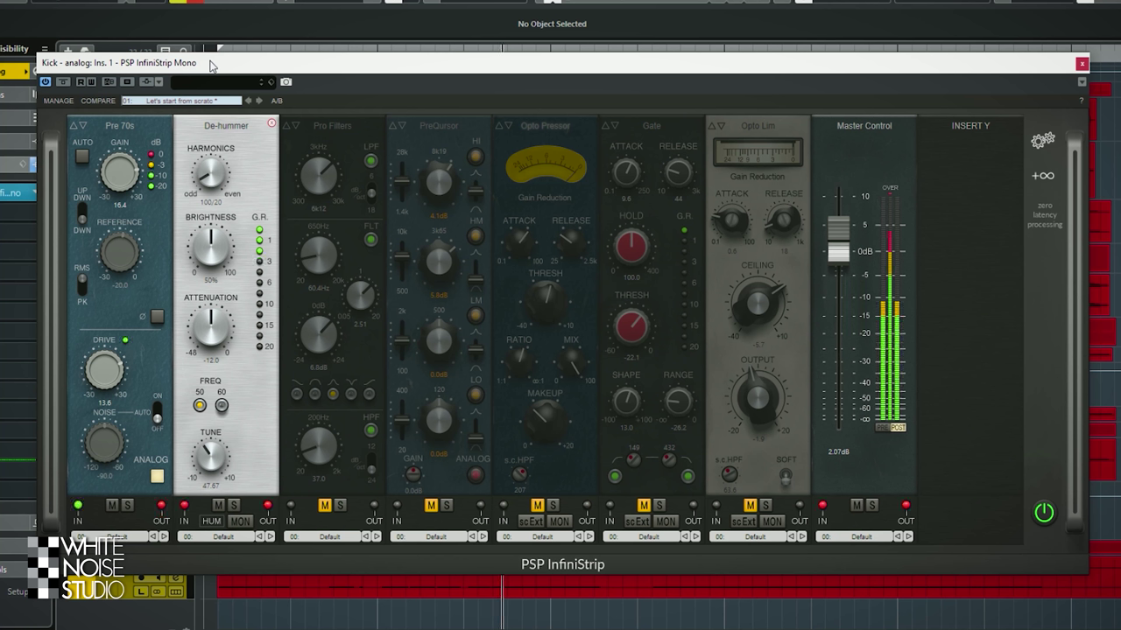
drag(211, 181, 210, 143)
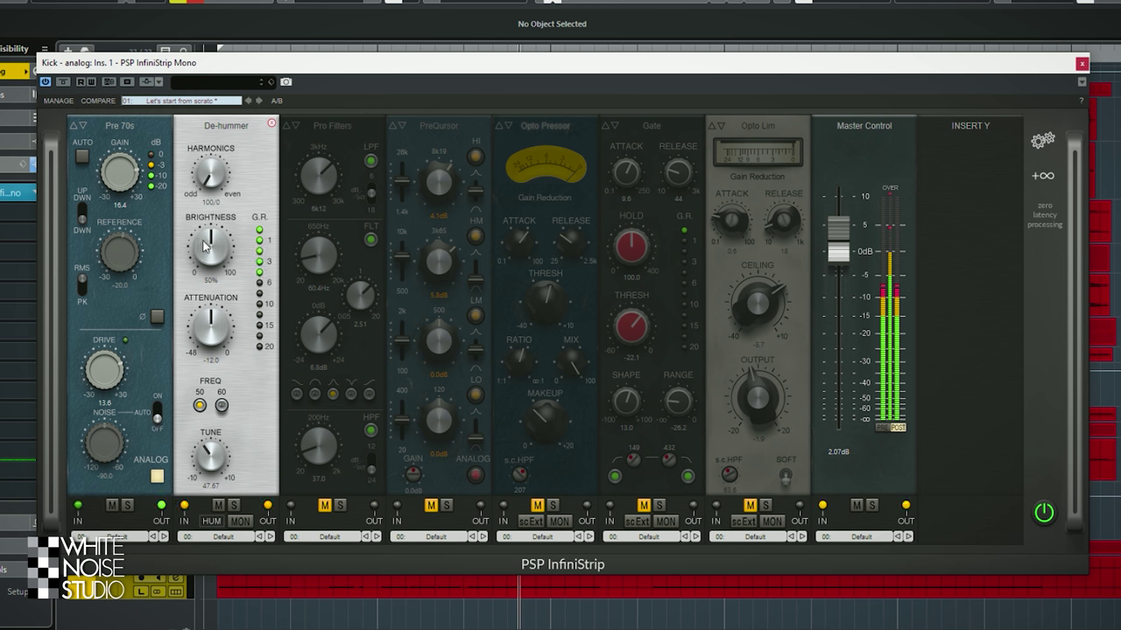
Move Master Control and then Gate directly behind De-hummer in the chain, with the master fader at 5.34 dB.
drag(864, 125, 341, 124)
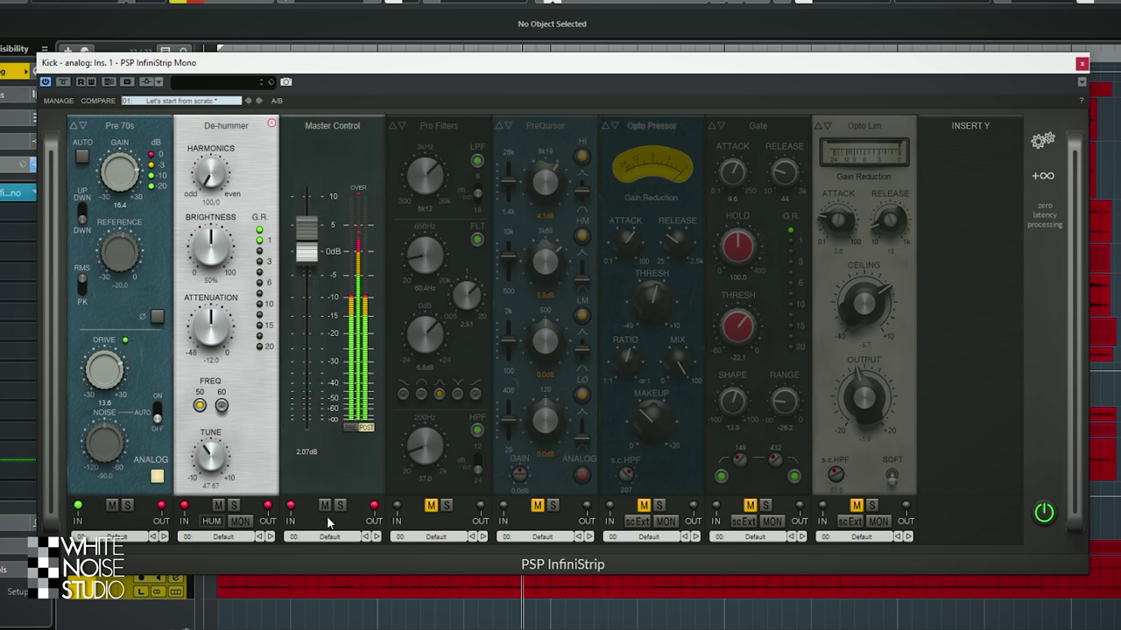
mouse_move(306, 254)
mouse_down()
mouse_move(307, 219)
mouse_move(308, 237)
mouse_up()
drag(767, 130, 438, 133)
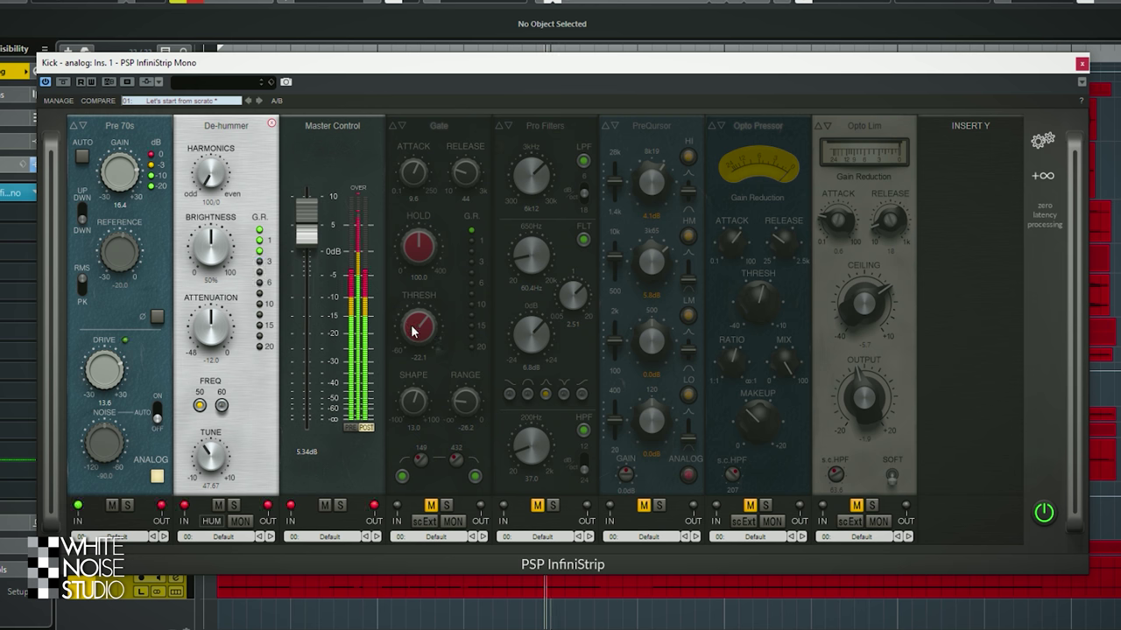
Unmute the Gate module, keep the Gate model, and set its release to 763.
click(436, 131)
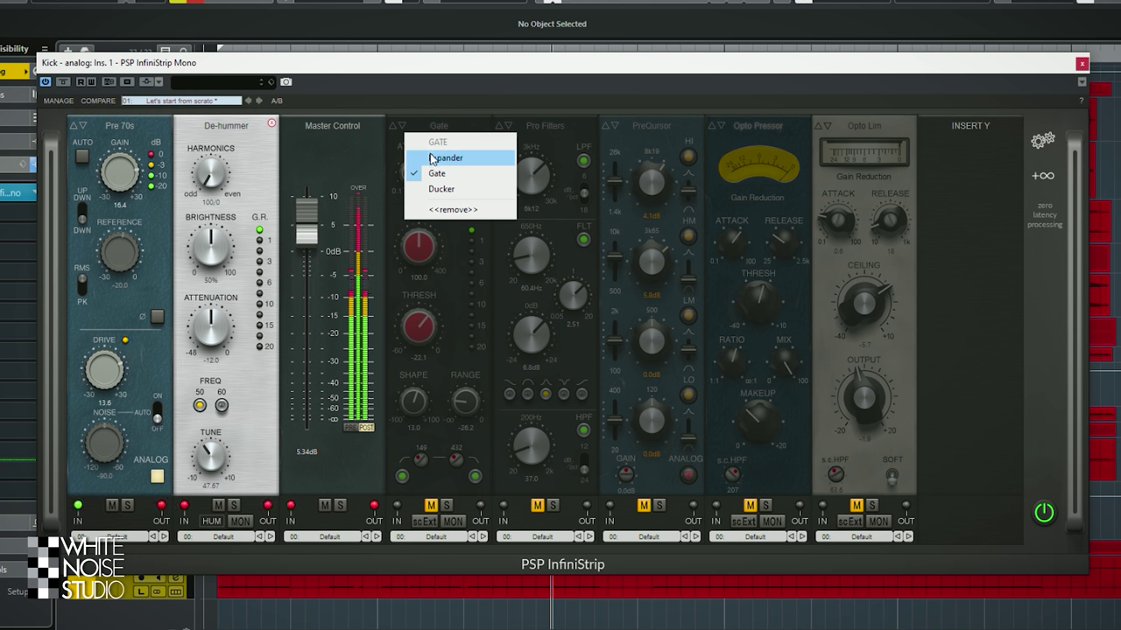
click(430, 157)
click(431, 505)
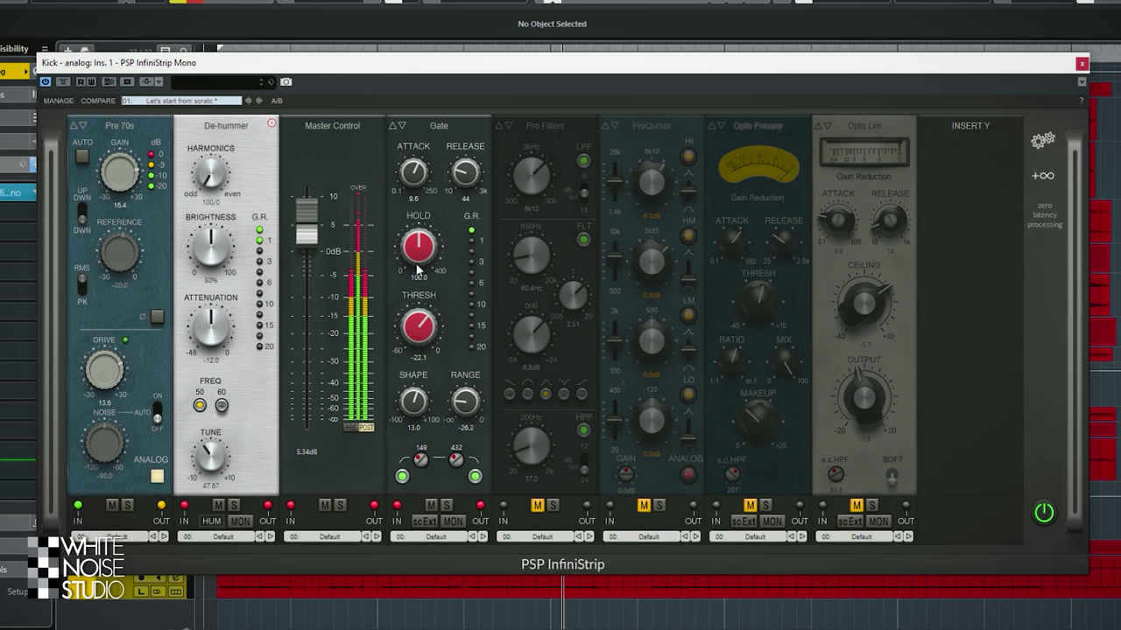
drag(465, 161, 477, 149)
drag(490, 106, 497, 82)
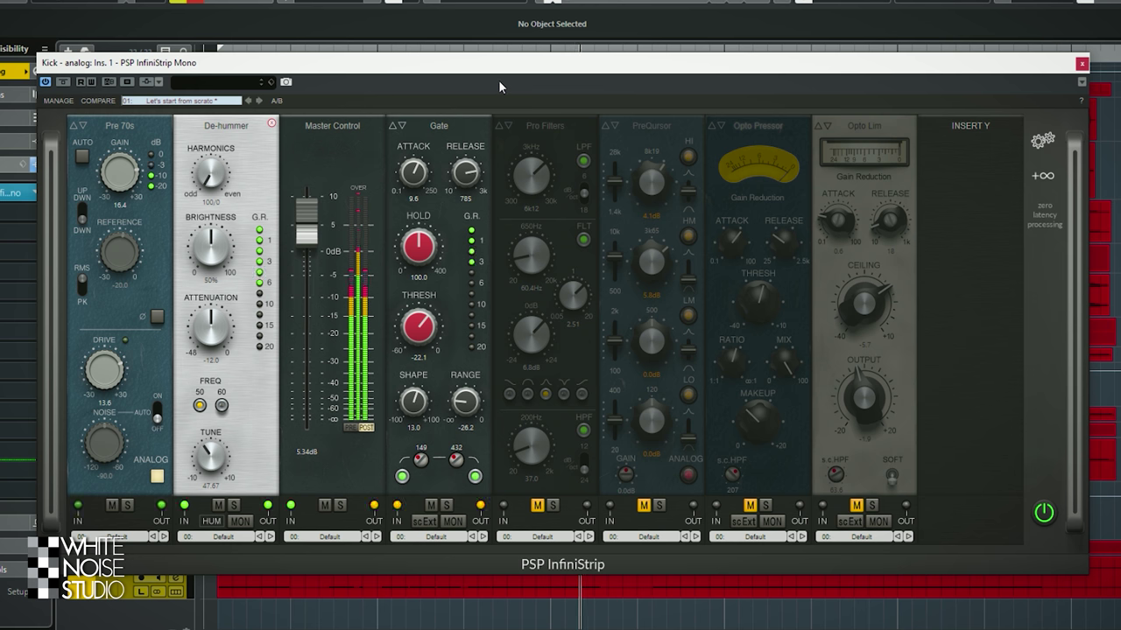
Toggle De-hummer's mute twice during playback to hear its effect ahead of the Gate.
click(218, 506)
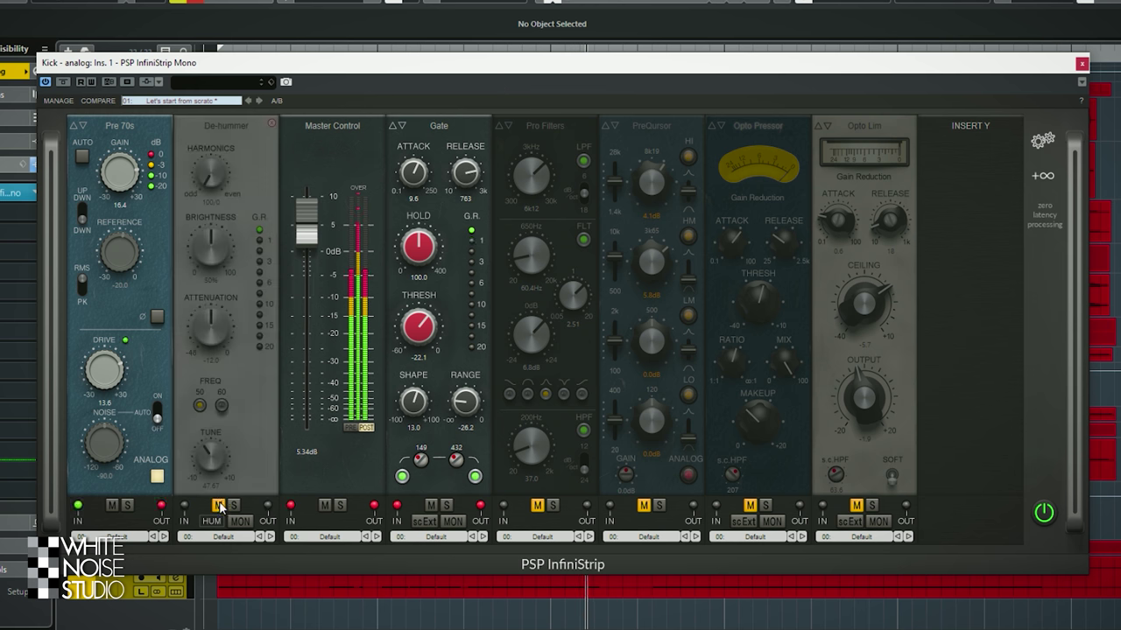
click(218, 506)
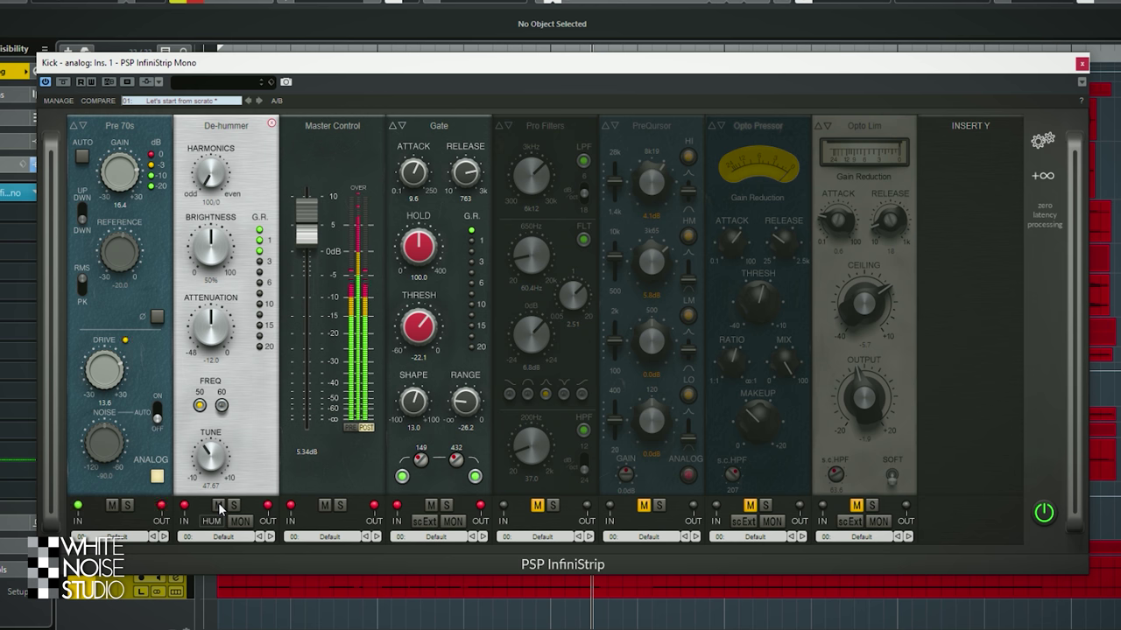
click(218, 506)
click(218, 506)
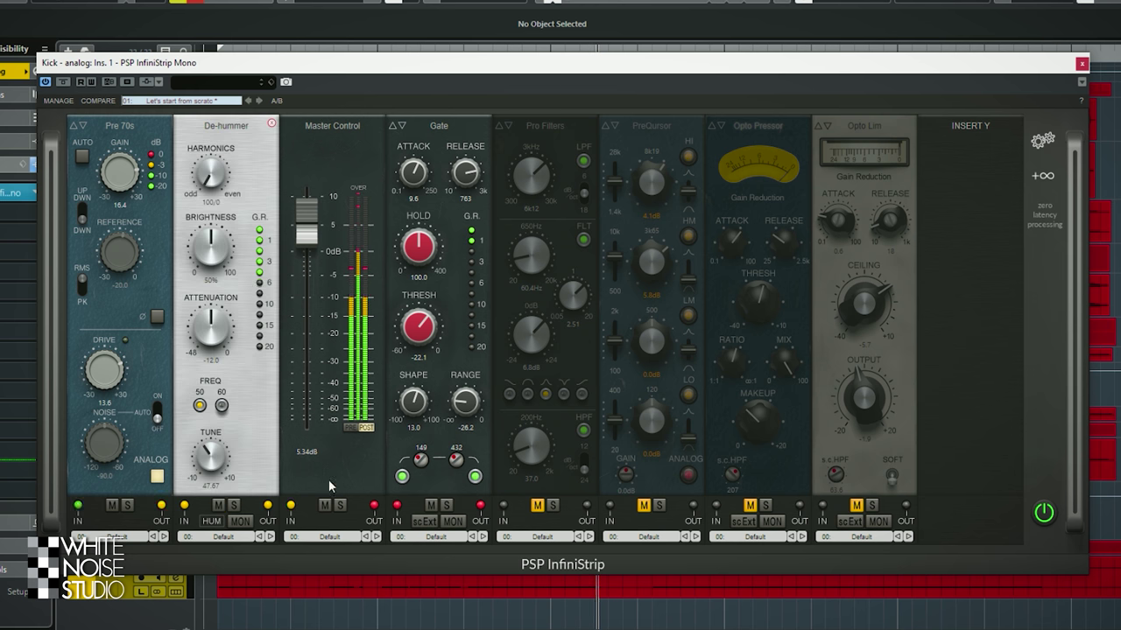
Unmute the Pro Filters, PreQursor, Opto Pressor and Opto Lim modules.
click(537, 506)
click(537, 506)
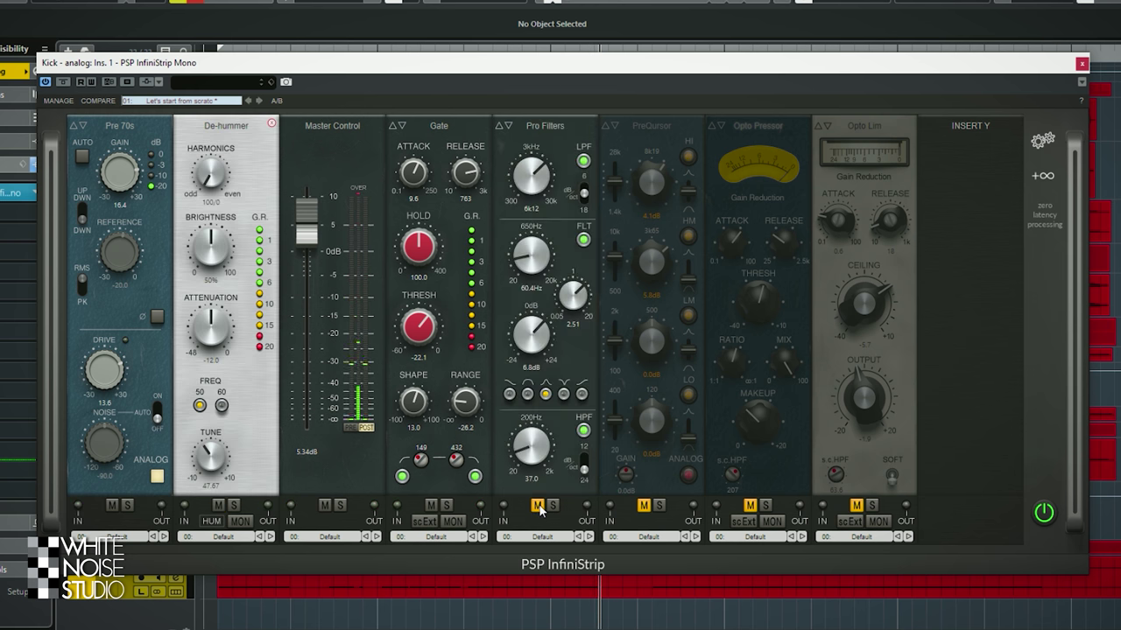
click(644, 507)
click(750, 506)
click(856, 506)
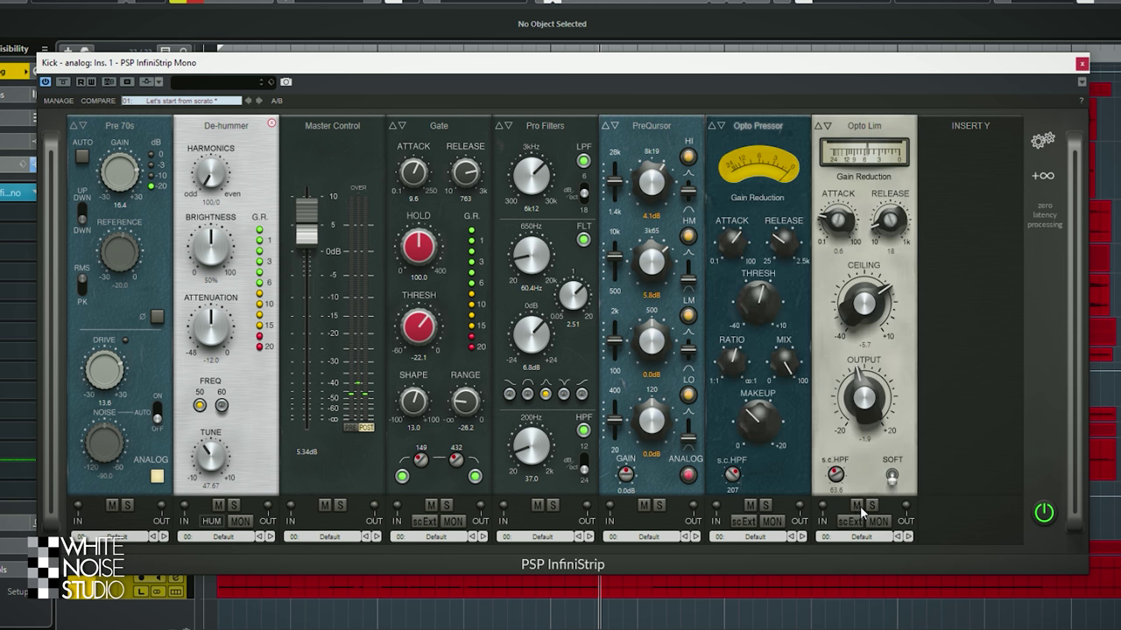
Play the full kick chain and toggle De-hummer's mute to compare the sound with and without it.
key(space)
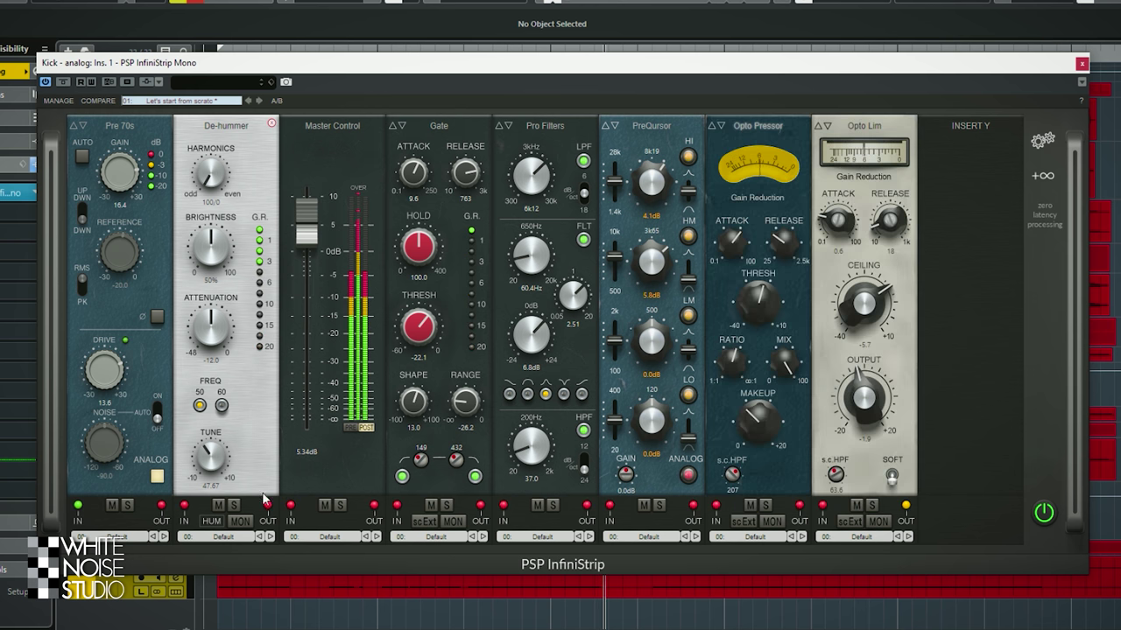
click(218, 506)
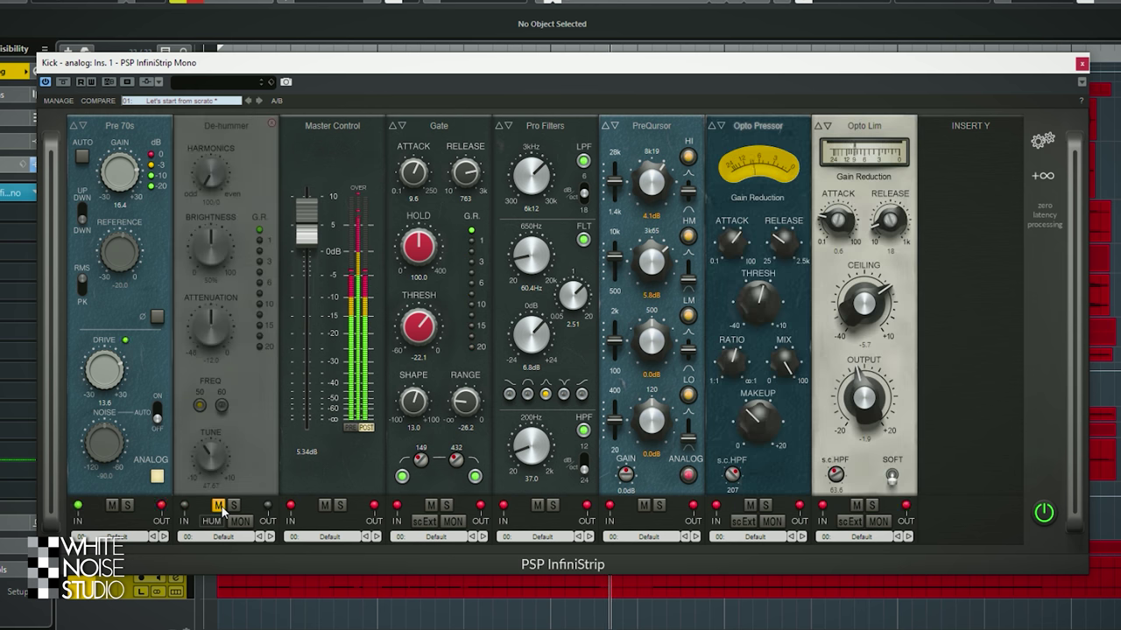
click(218, 506)
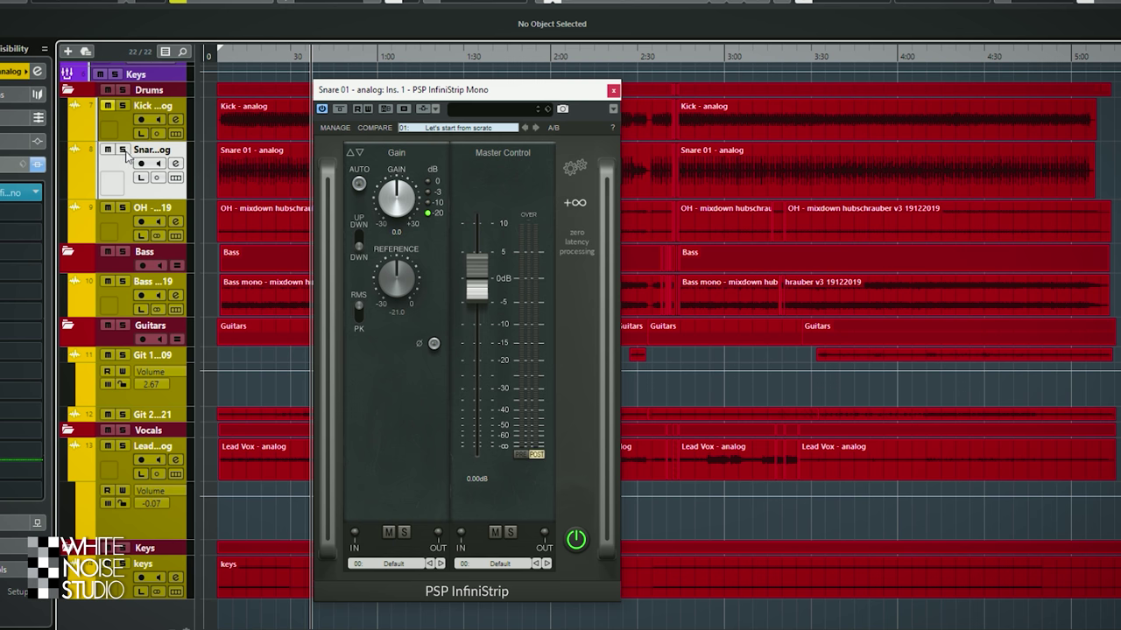
Solo the Snare 01 track and expand its InfiniStrip window to show all module slots.
click(123, 150)
drag(560, 91, 332, 66)
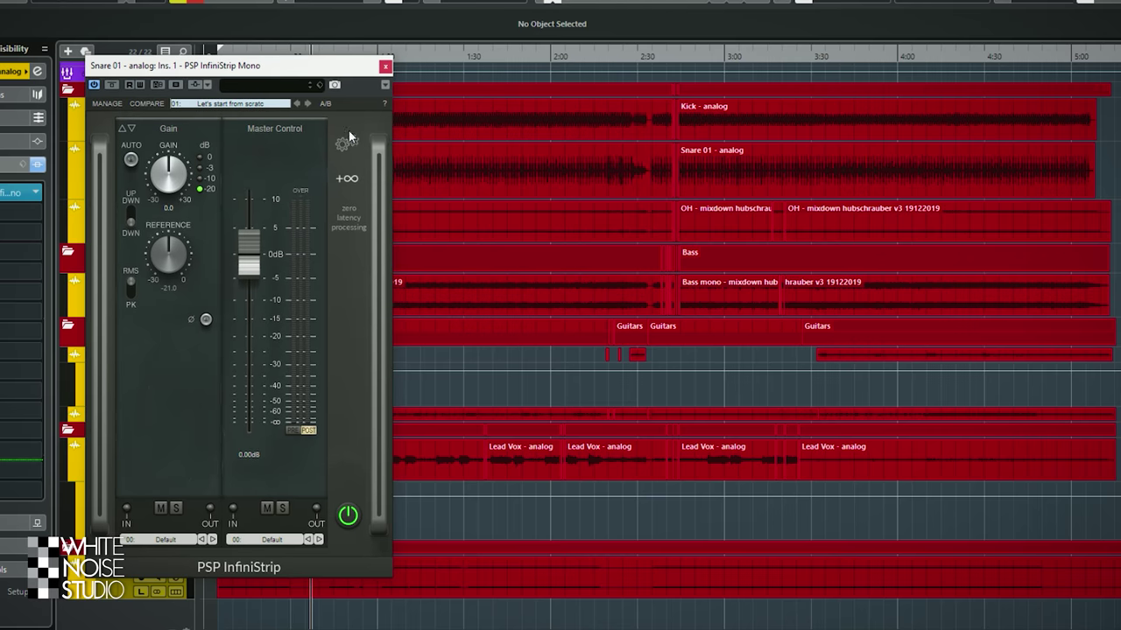
click(348, 144)
click(401, 194)
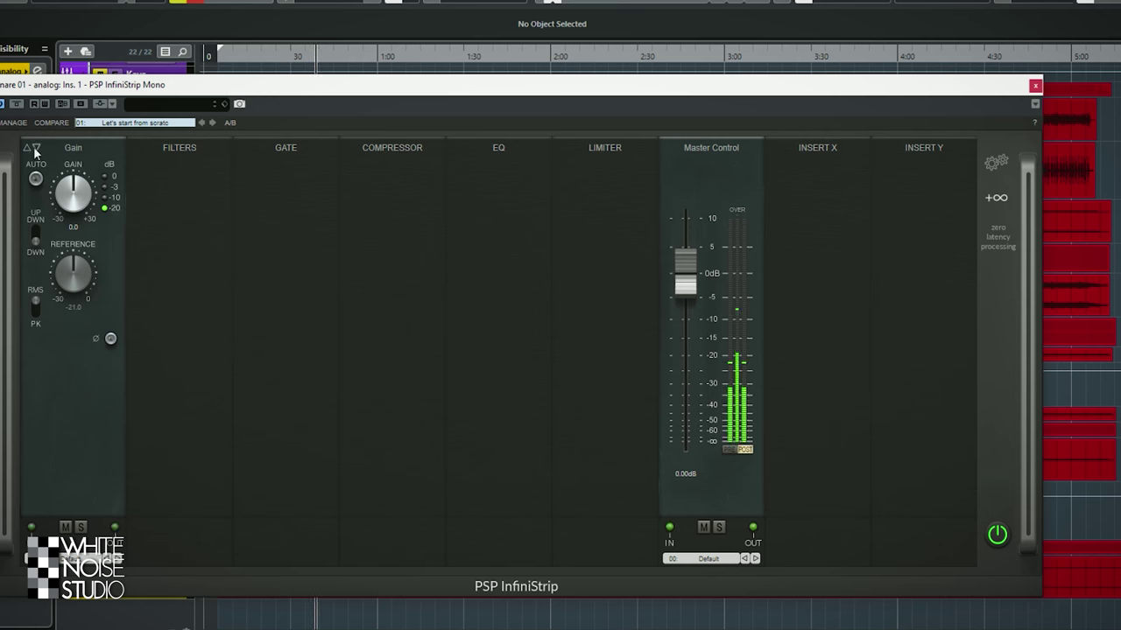
Give the snare's gain module the Pre 80s model with gain 17.2 and drive 17.0.
click(36, 149)
drag(74, 178, 77, 161)
drag(72, 398, 112, 329)
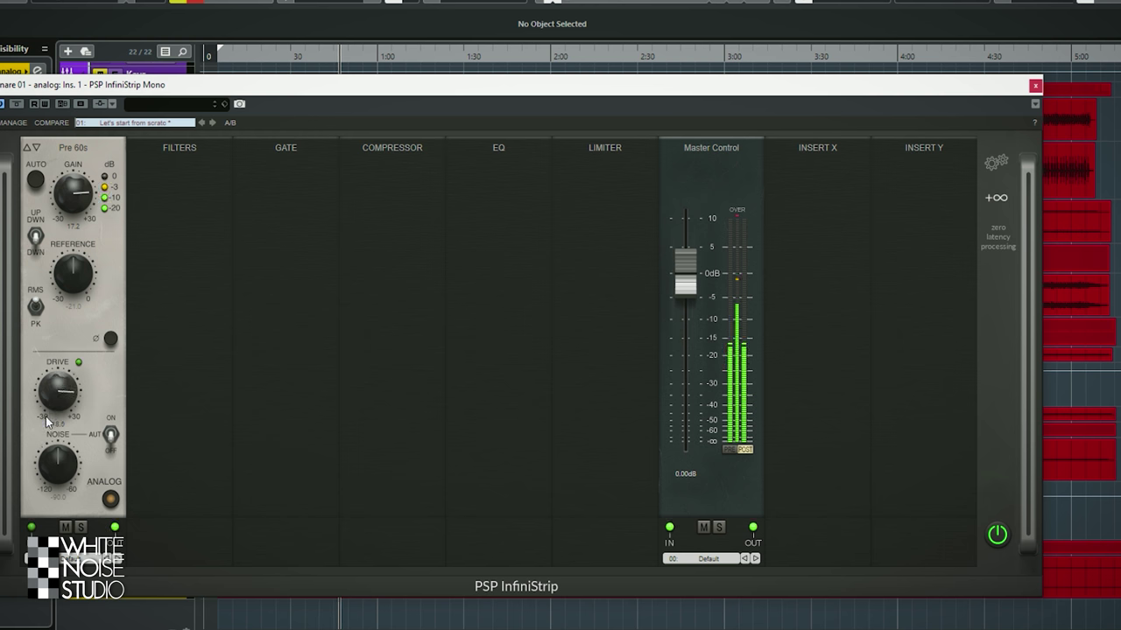
click(36, 149)
click(36, 148)
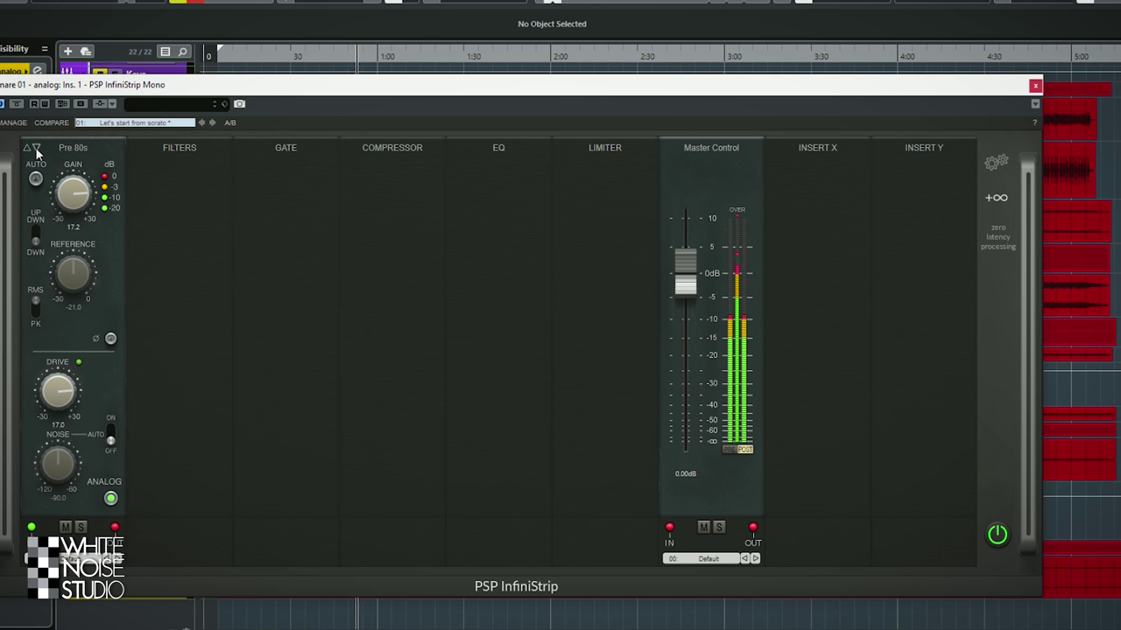
Move the compressor slot directly behind Pre 80s and load the VCA Pressor model in it.
drag(409, 147, 193, 158)
click(183, 148)
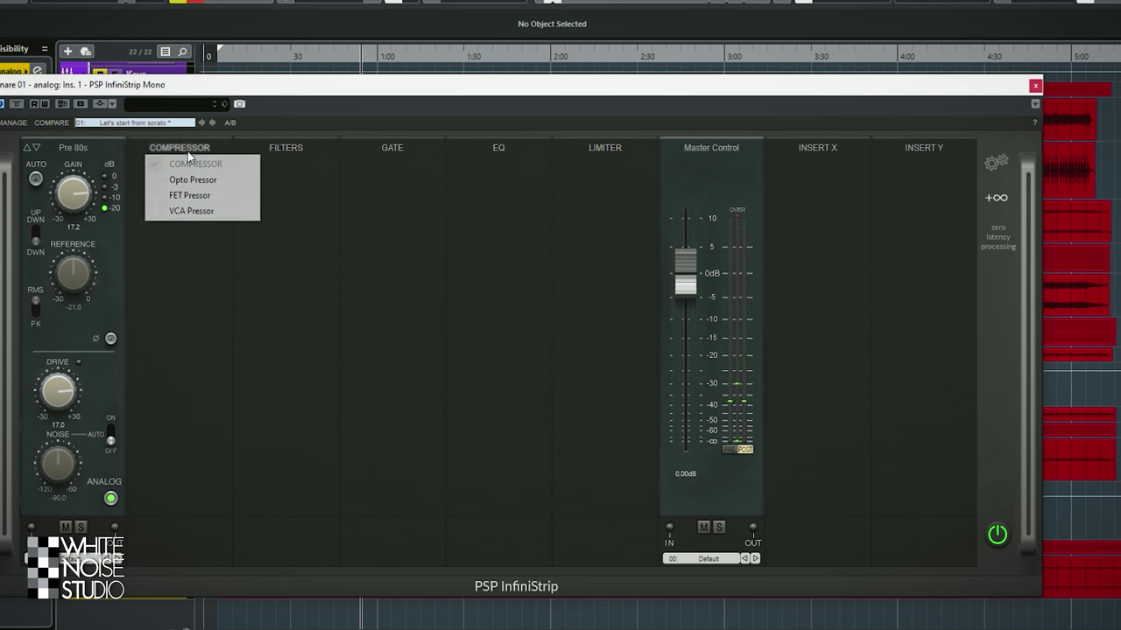
click(215, 211)
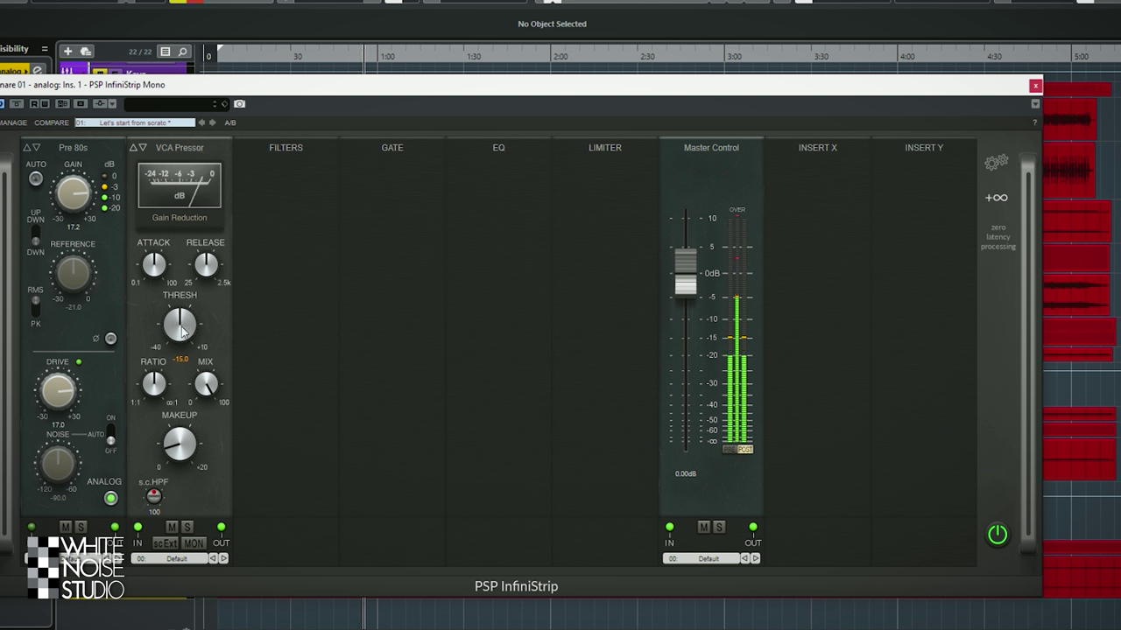
Lower VCA Pressor's threshold, set its makeup gain to 2.9 and its side-chain high-pass filter to 129.
drag(175, 342, 178, 390)
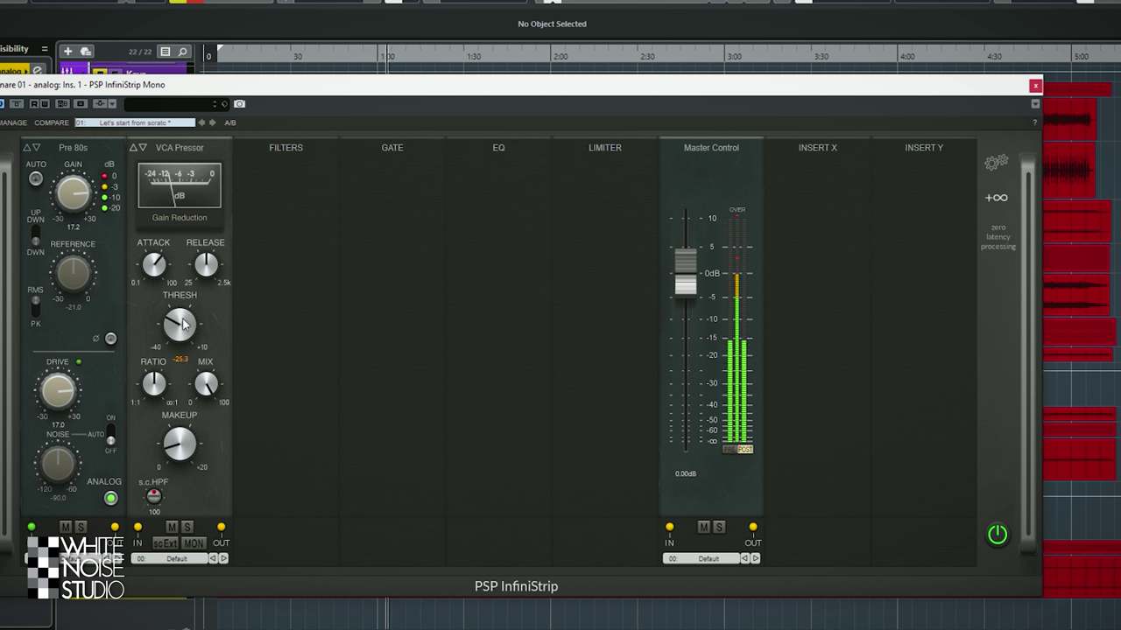
drag(180, 446, 180, 443)
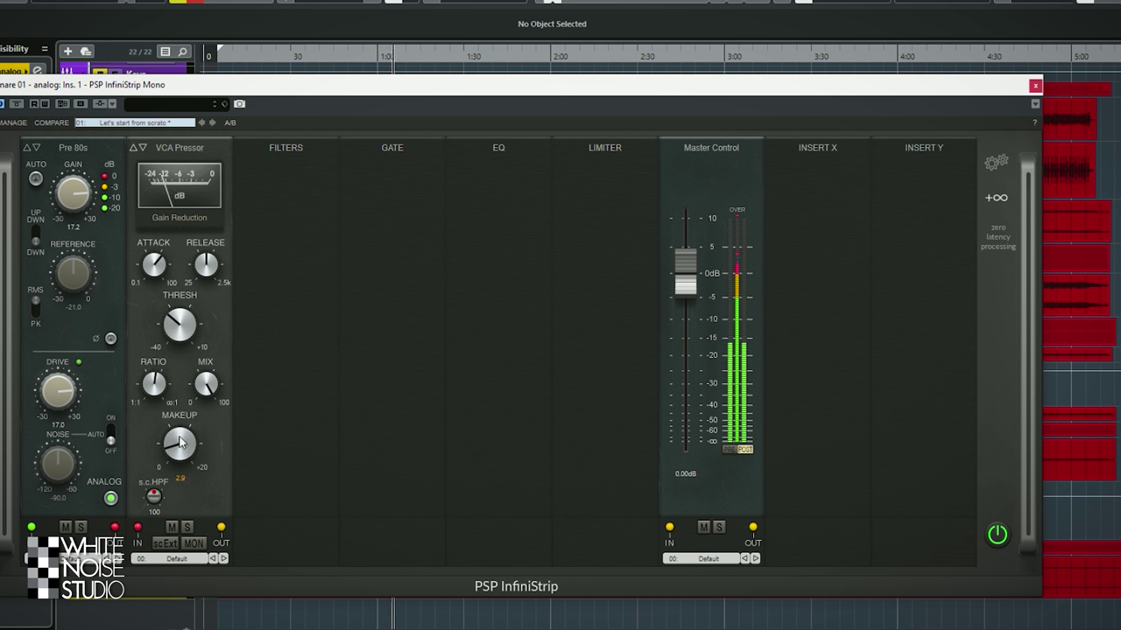
drag(154, 501, 158, 498)
Set VCA Pressor's mix to 33% and toggle its mute to compare the snare with and without compression.
drag(205, 383, 206, 387)
drag(207, 499, 205, 518)
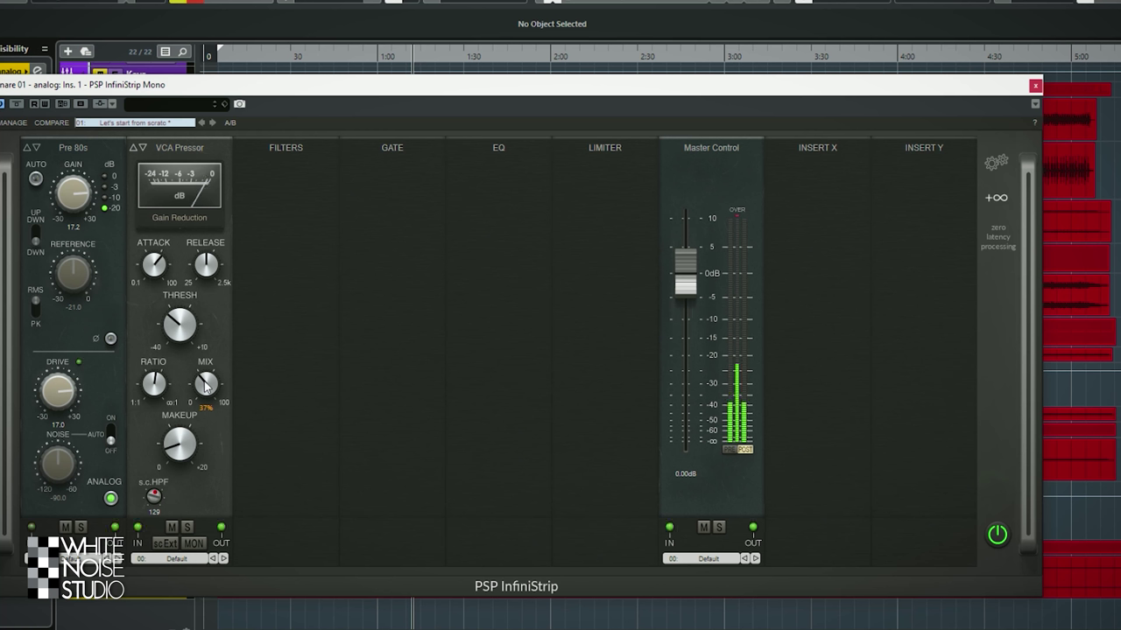
drag(205, 385, 201, 394)
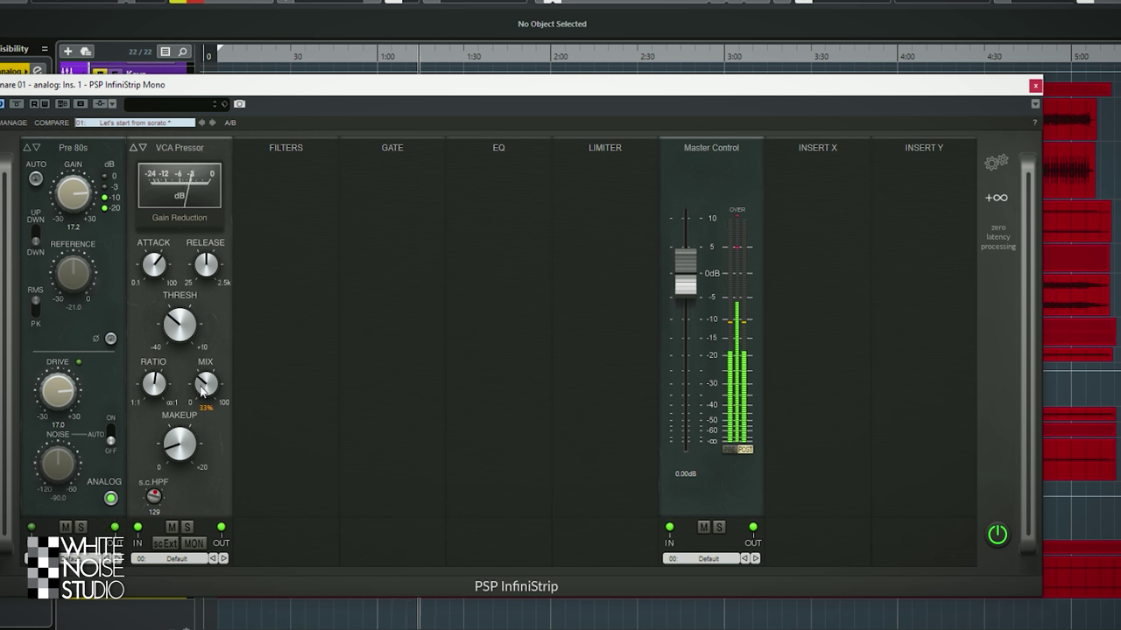
click(172, 527)
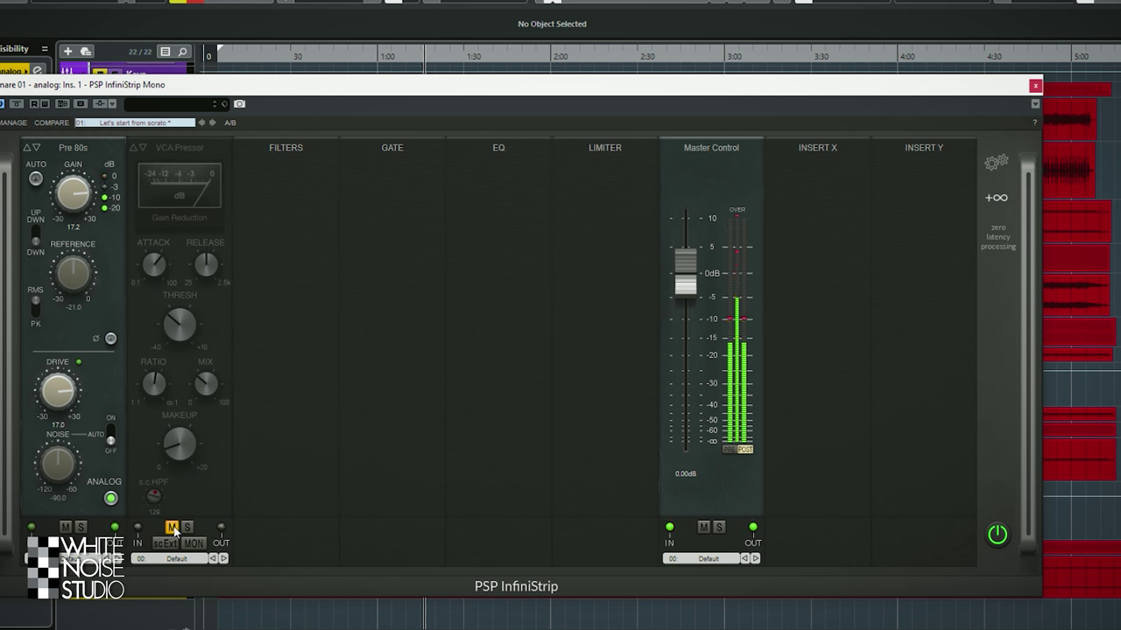
click(173, 528)
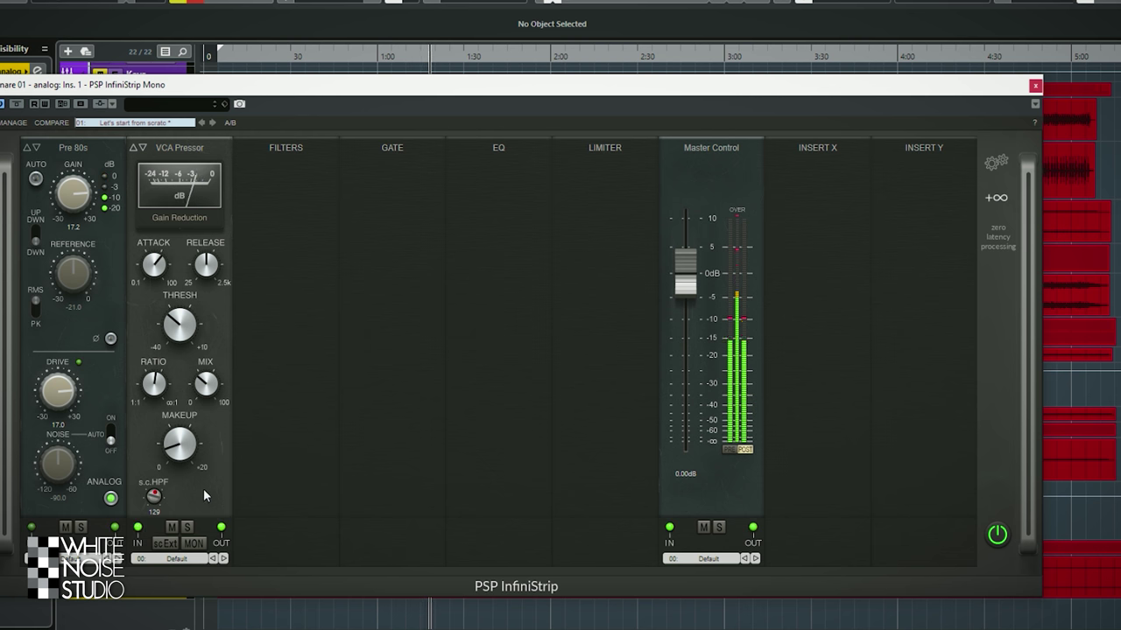
Load ChannelQ in the EQ slot and boost its high-mid band by 4.3 dB at 6k72.
click(499, 146)
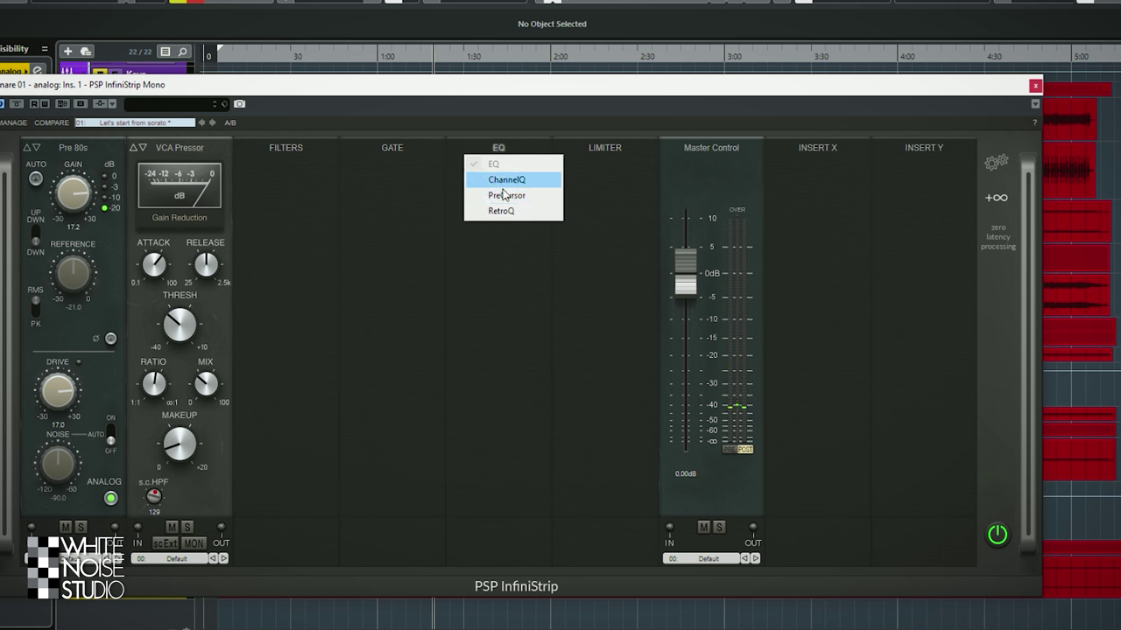
click(505, 179)
drag(513, 275, 506, 260)
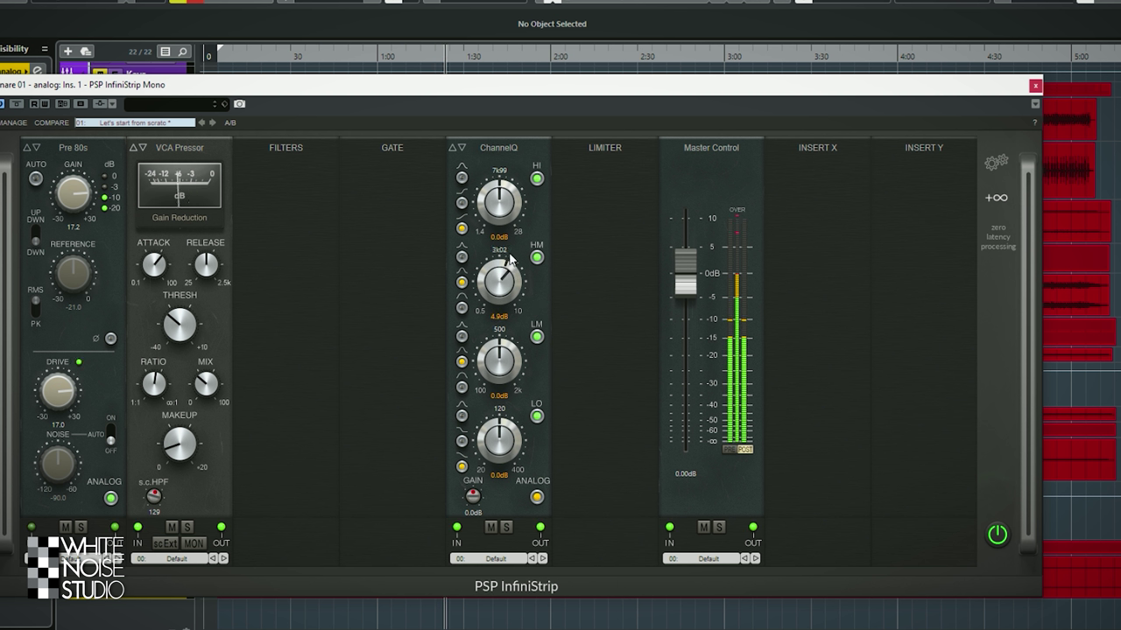
drag(533, 223, 515, 305)
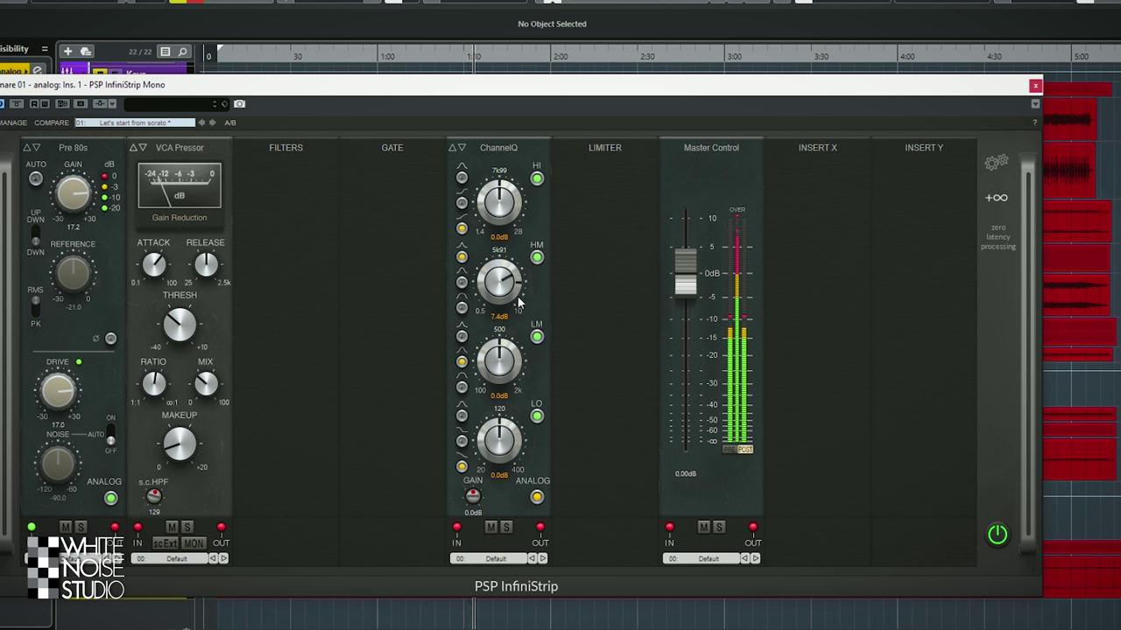
drag(484, 293, 496, 294)
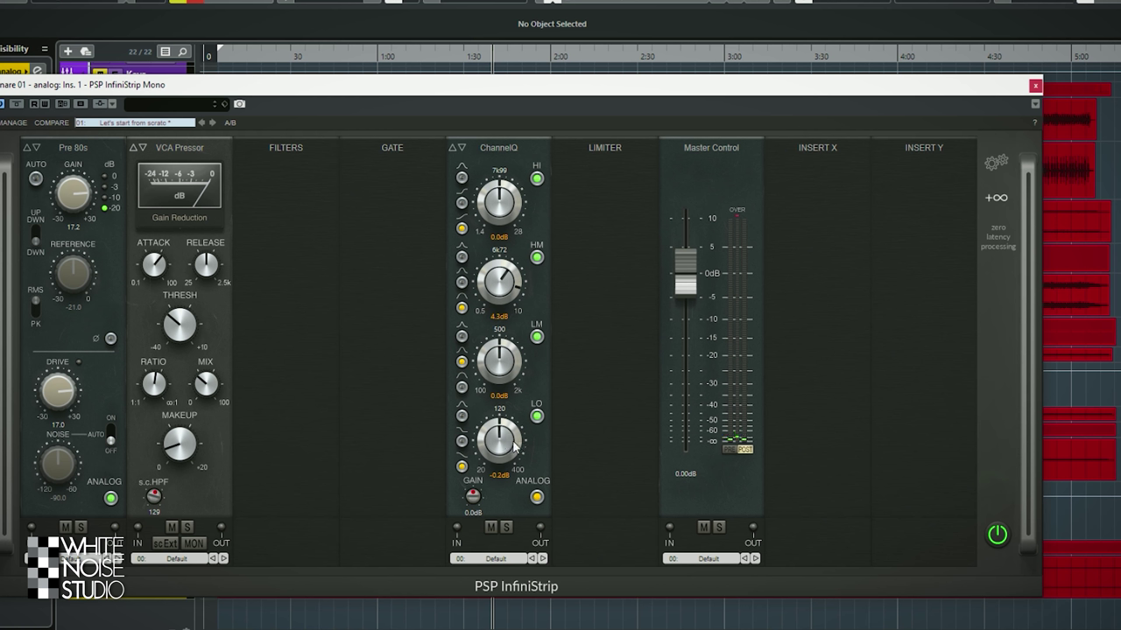
During playback, boost ChannelQ's low band by 4.5 dB at 158 Hz with the bell shape.
key(space)
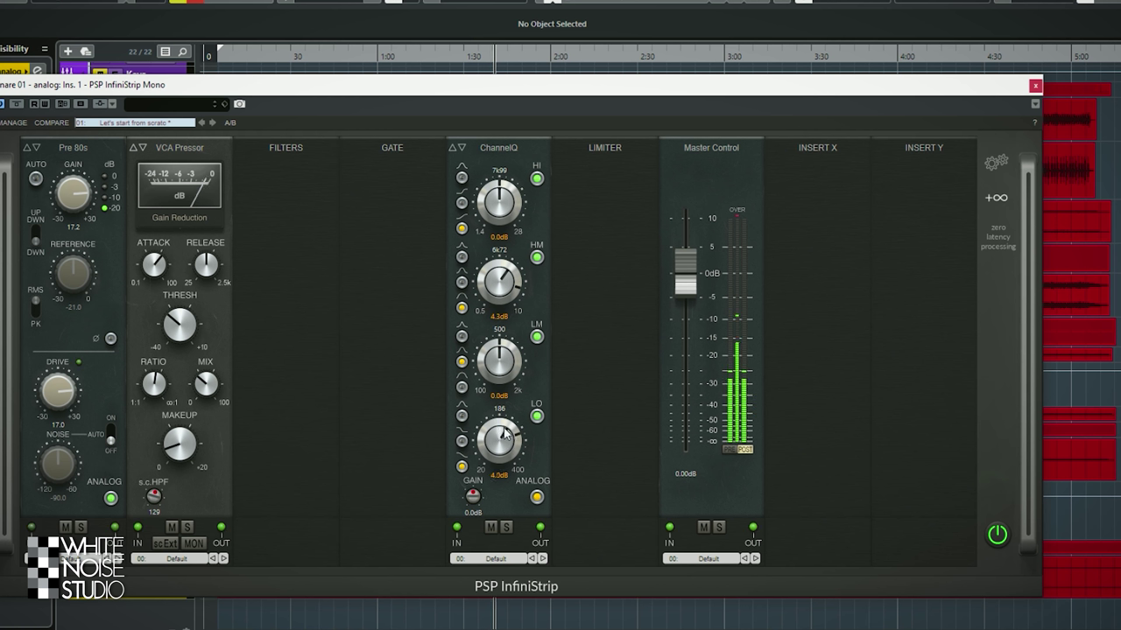
drag(504, 433, 506, 425)
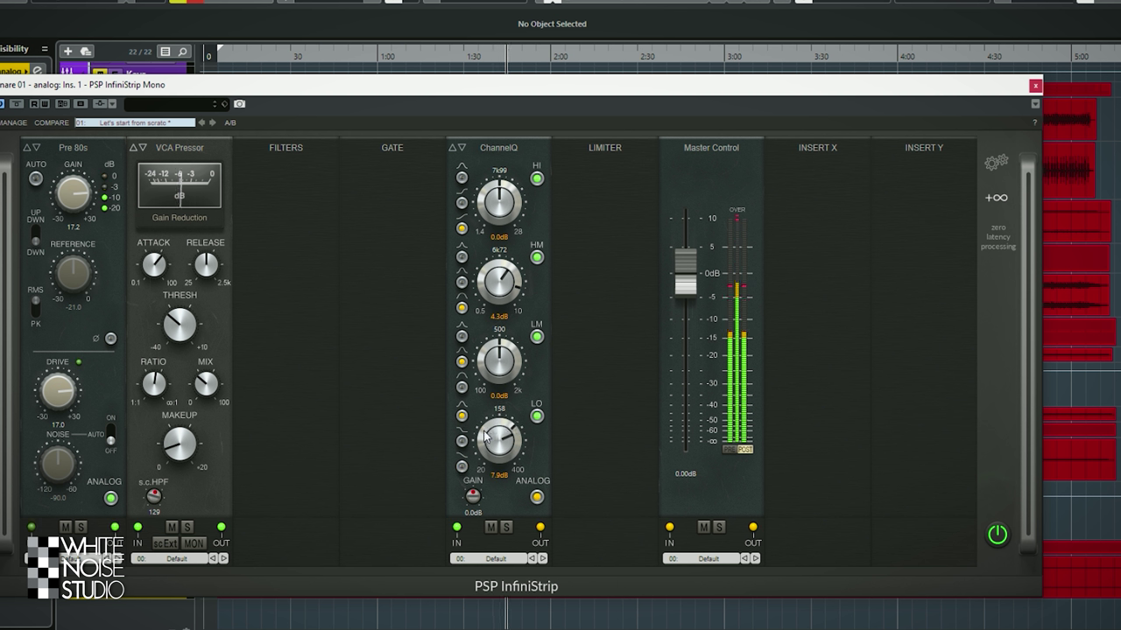
drag(487, 432, 493, 447)
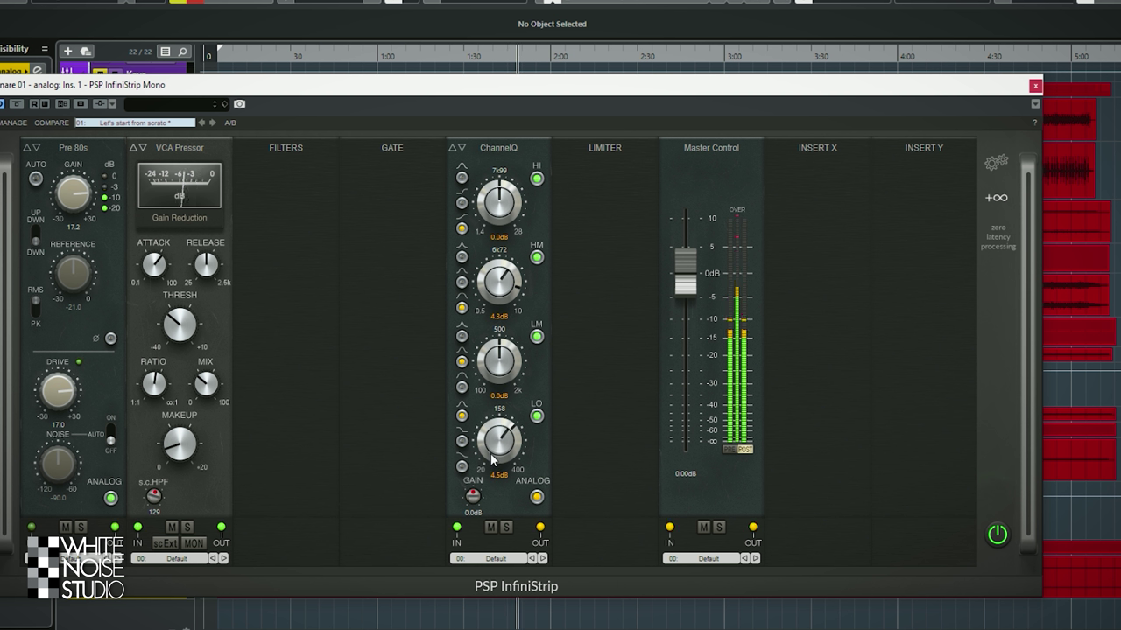
Compare the PreQursor and RetroQ models with the same EQ settings during playback, and return to ChannelQ.
click(462, 148)
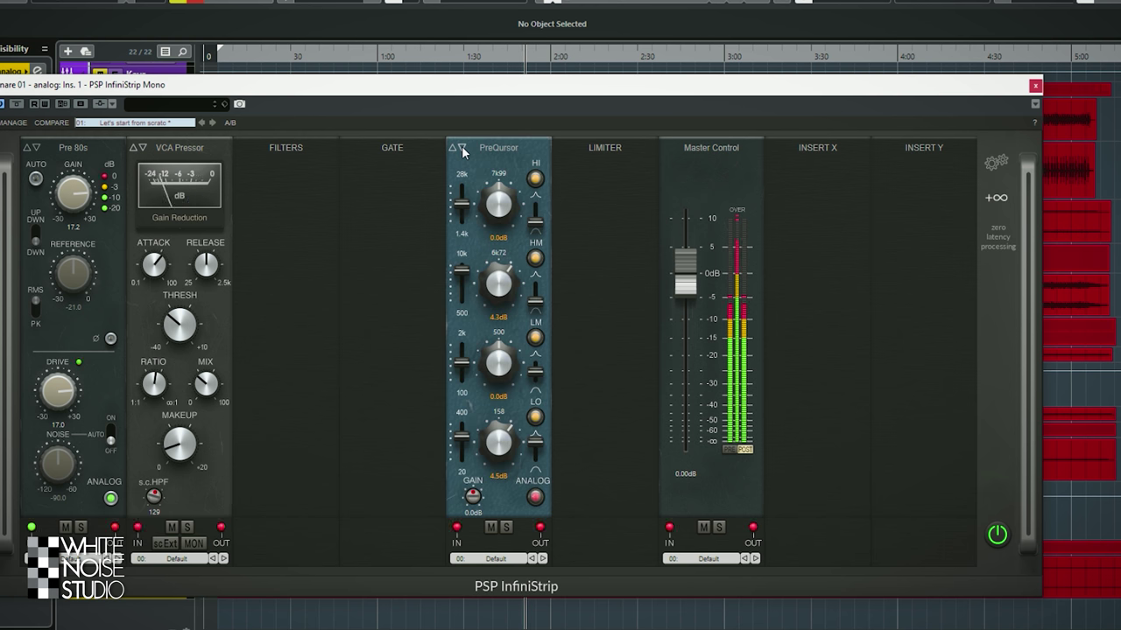
click(462, 147)
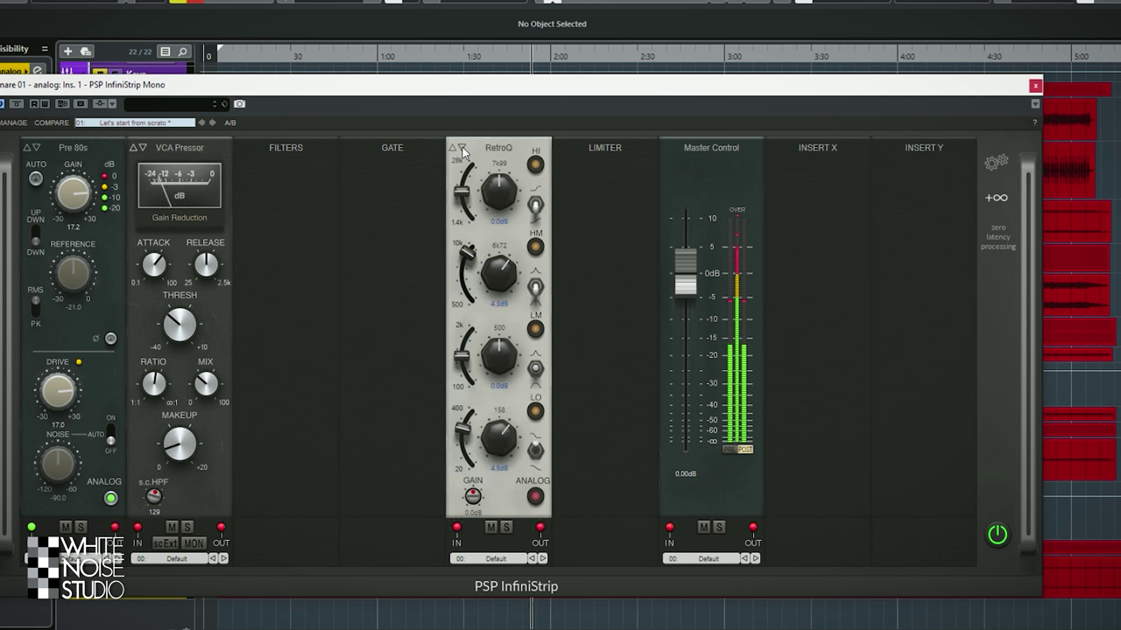
click(453, 148)
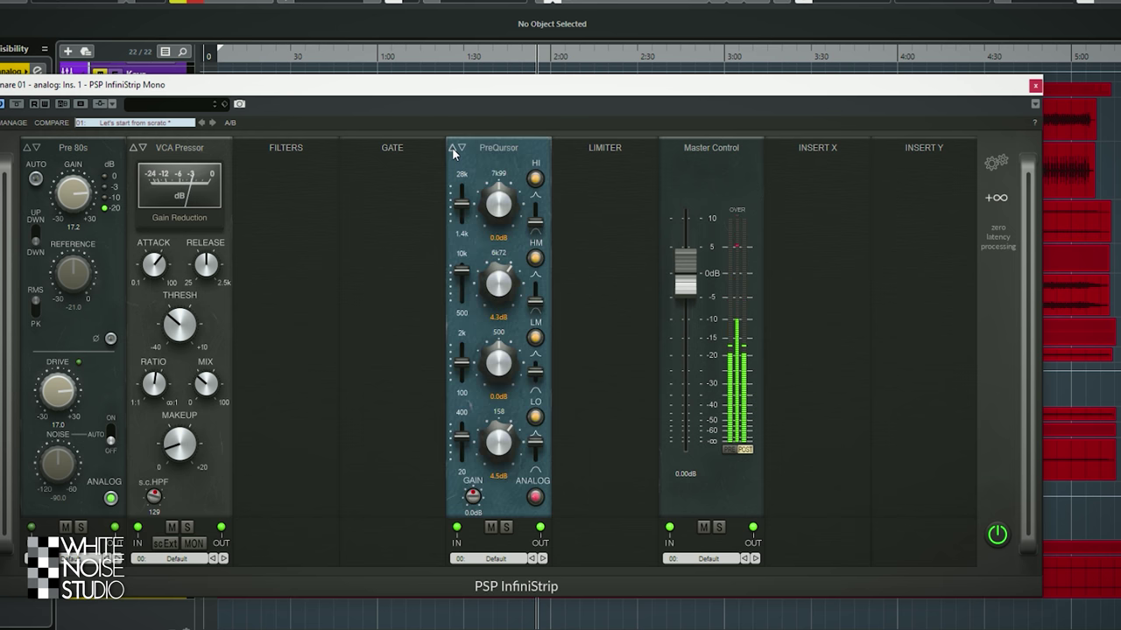
click(452, 147)
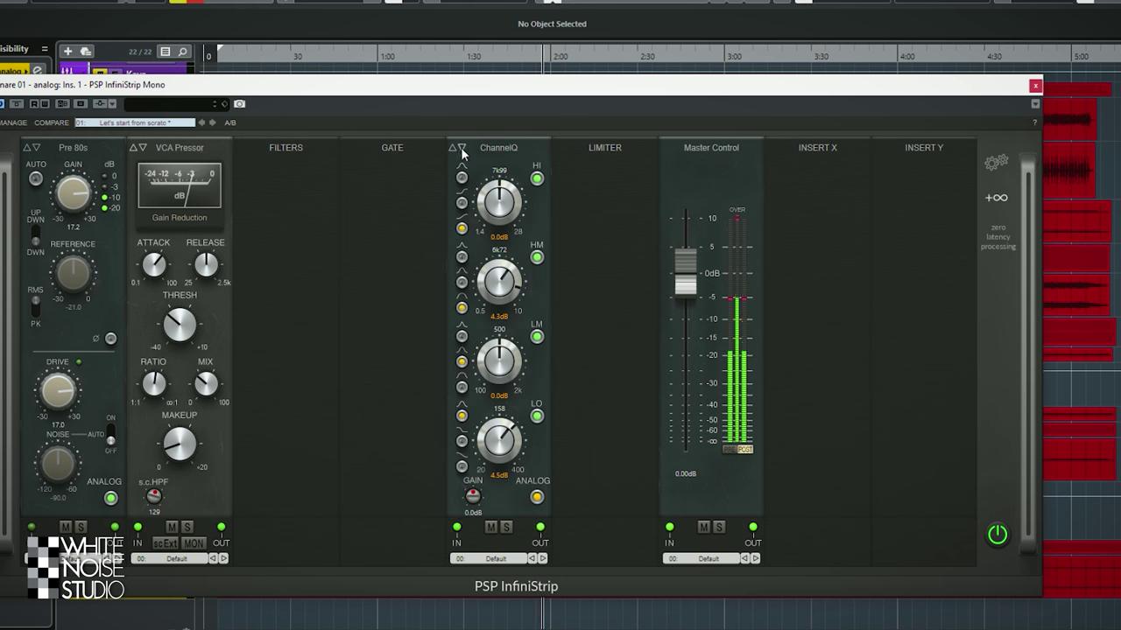
click(460, 147)
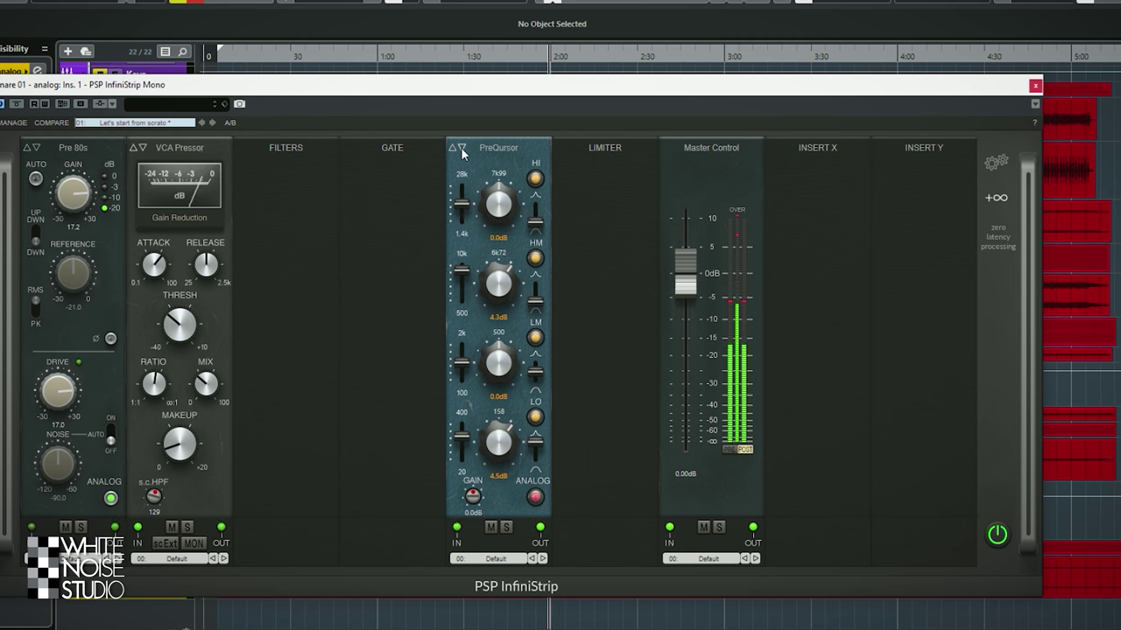
click(452, 147)
Move ChannelQ directly behind VCA Pressor and load the Gate model in the gate slot.
drag(512, 151, 293, 146)
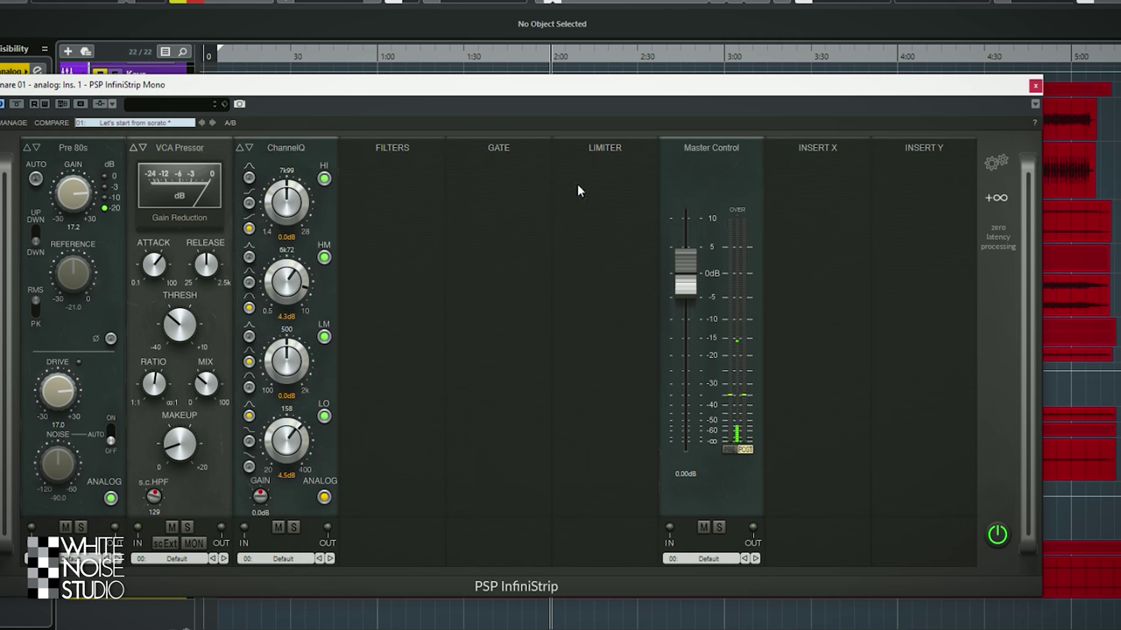
click(501, 151)
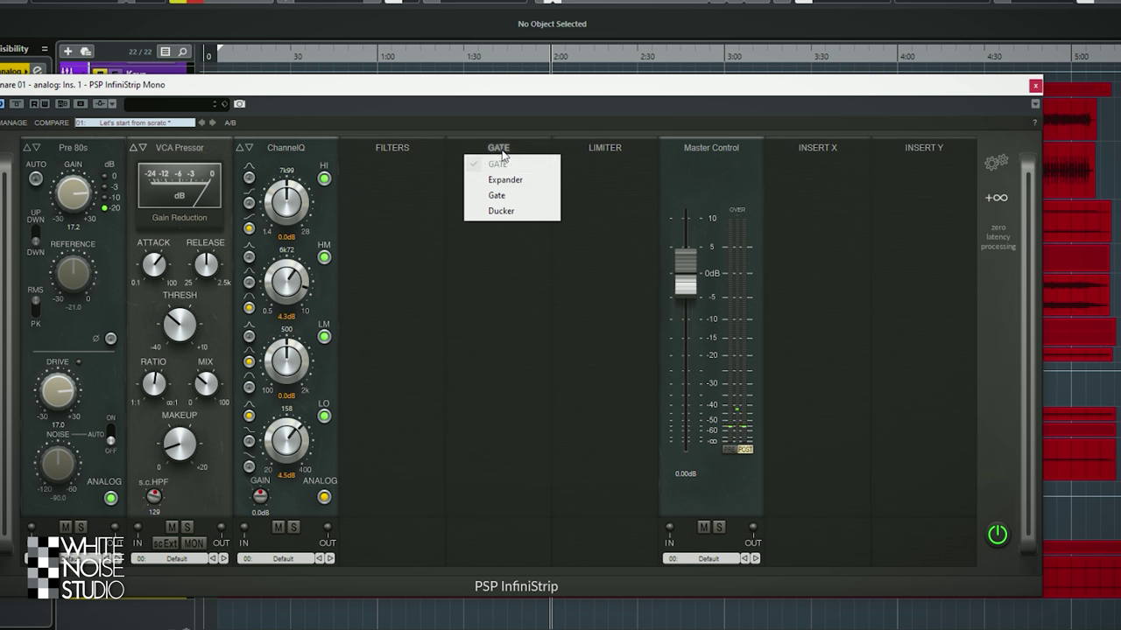
click(509, 202)
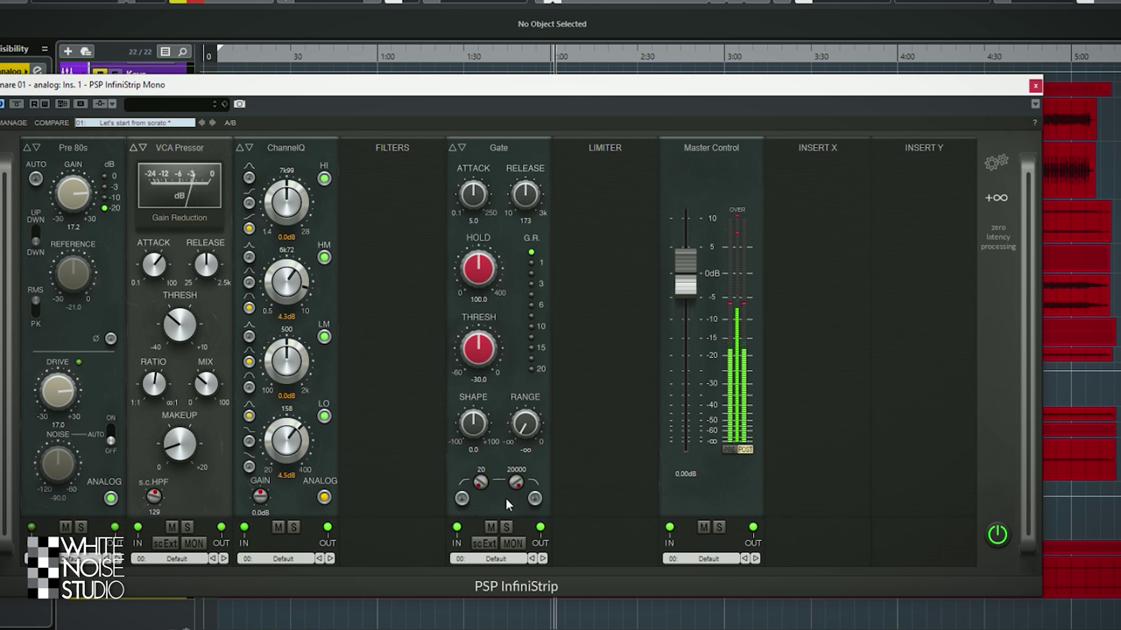
Enable both Gate side-chain filters and set them to 185 and 2634 with monitoring on, then switch monitoring off.
click(461, 498)
click(534, 498)
click(511, 542)
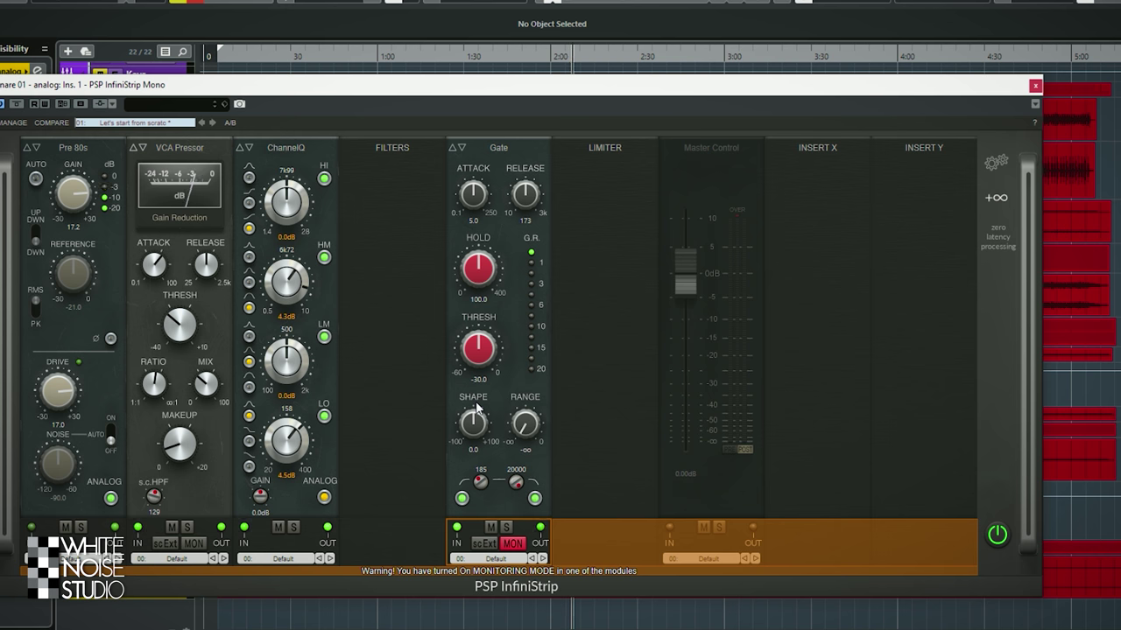
drag(518, 484, 515, 548)
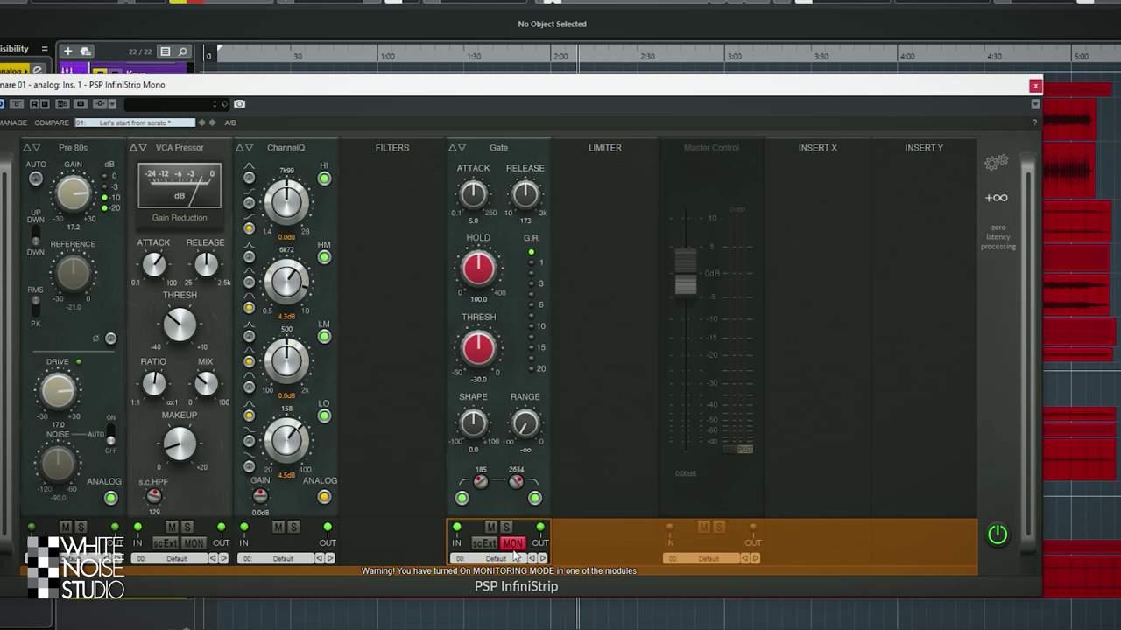
click(514, 548)
Set the Gate's threshold to -22.9, release to 120 and range to -10.8, and mute it for comparison.
drag(492, 319, 492, 377)
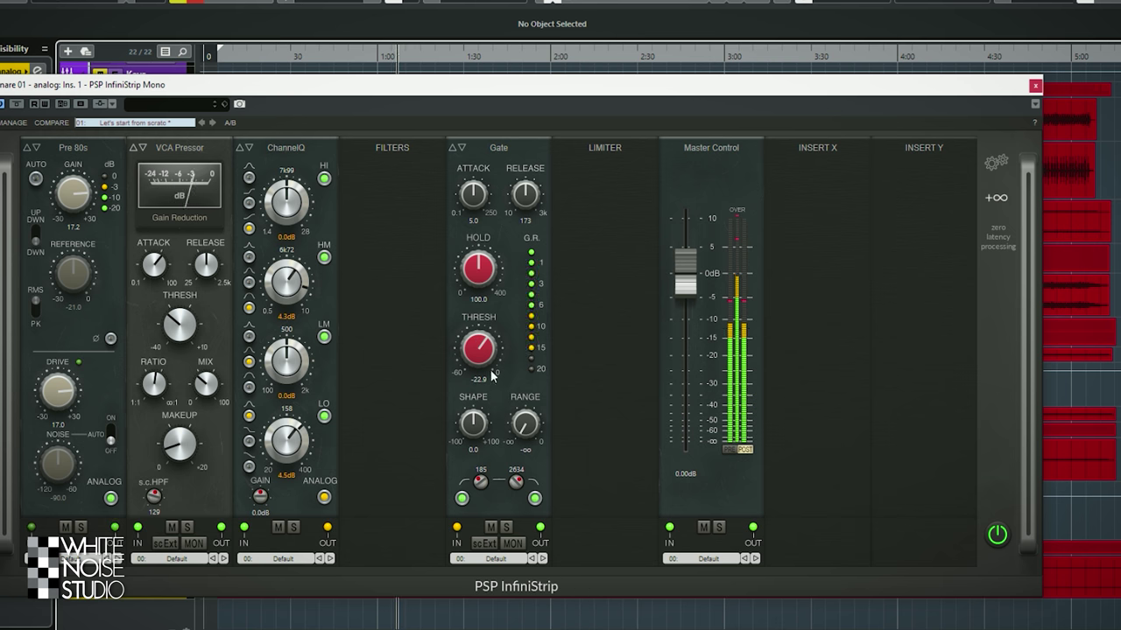
drag(525, 196, 514, 210)
drag(516, 448, 545, 317)
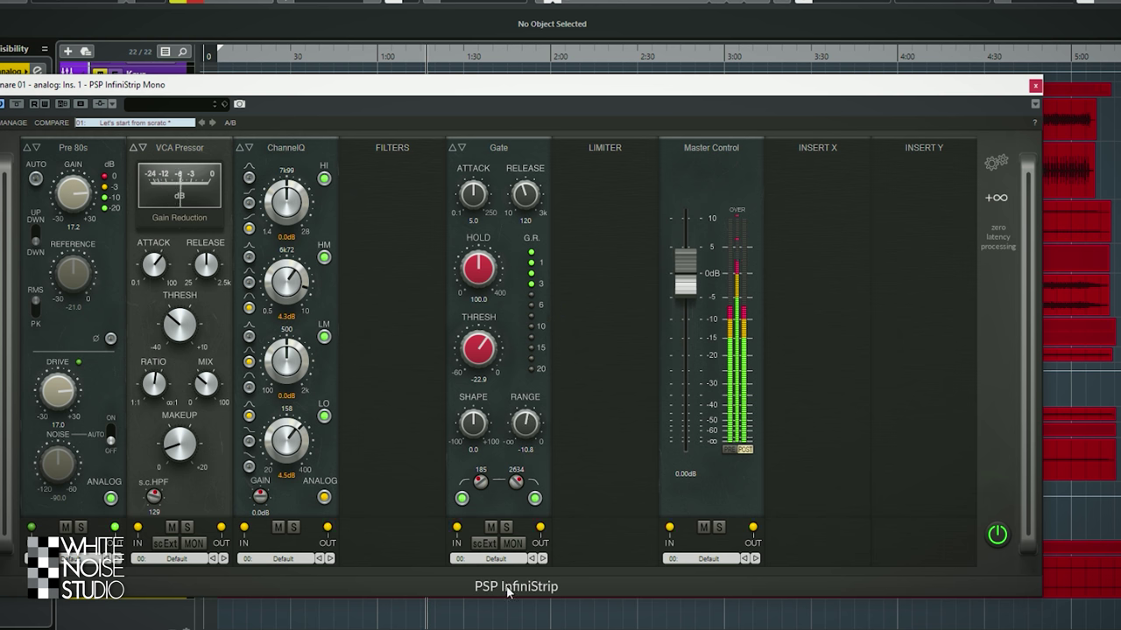
click(491, 527)
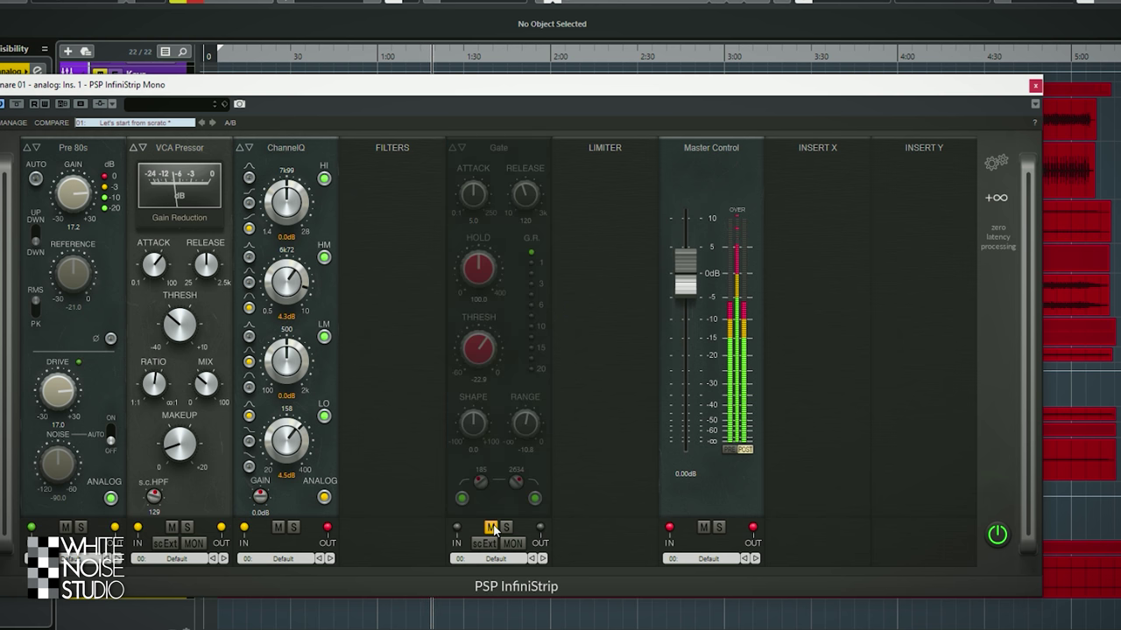
Reactivate the snare's Gate and adjust the Master Control output level.
click(491, 527)
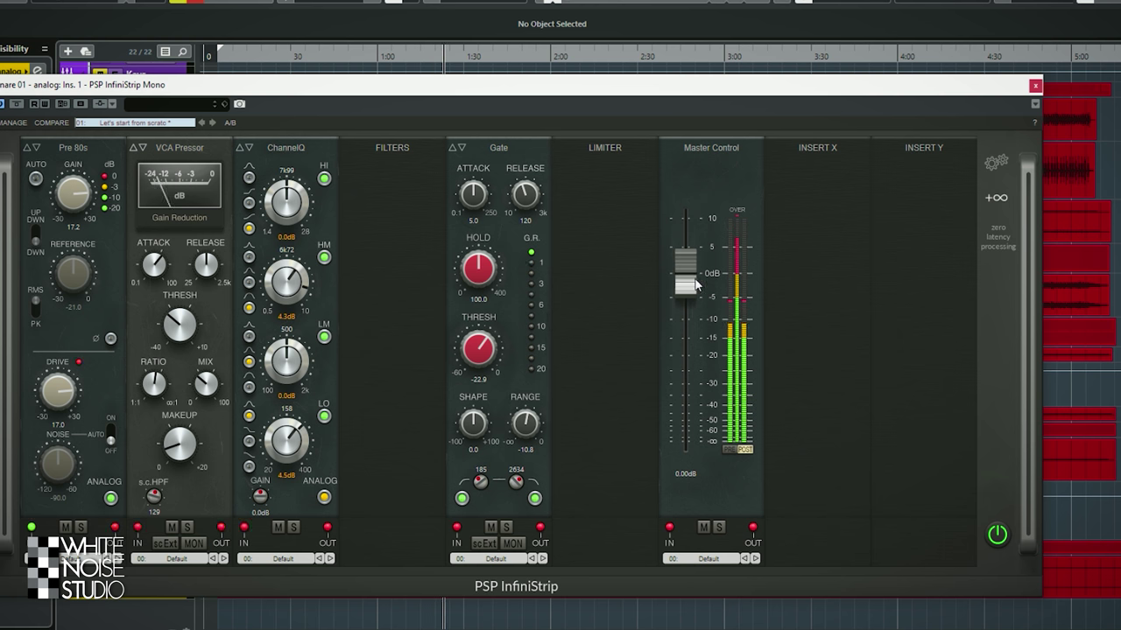
drag(690, 283, 704, 297)
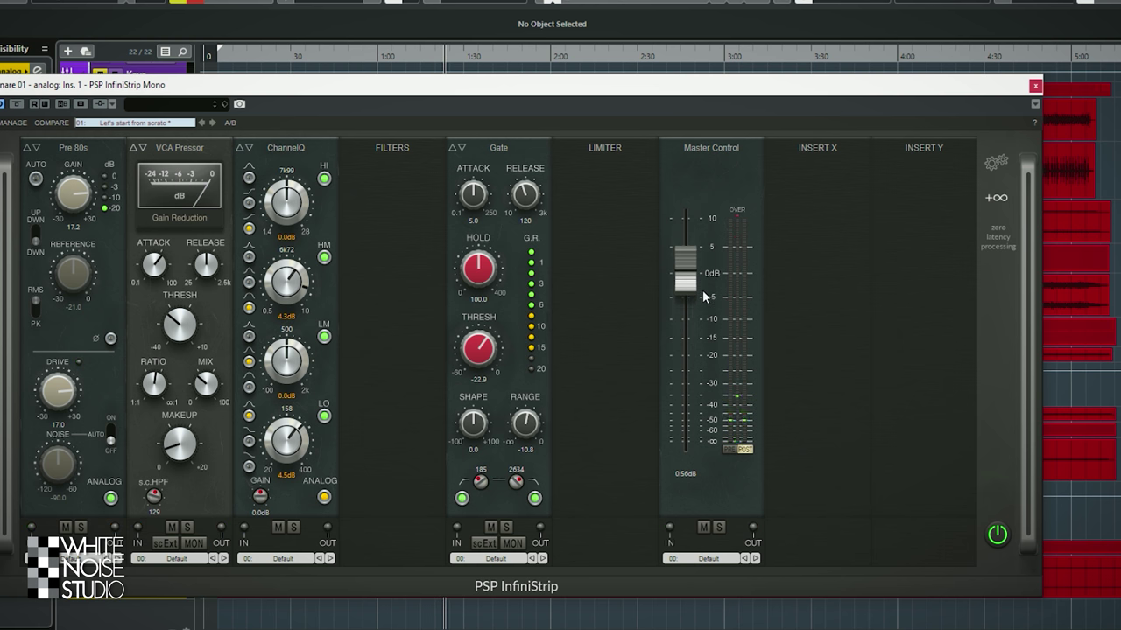
drag(696, 283, 697, 321)
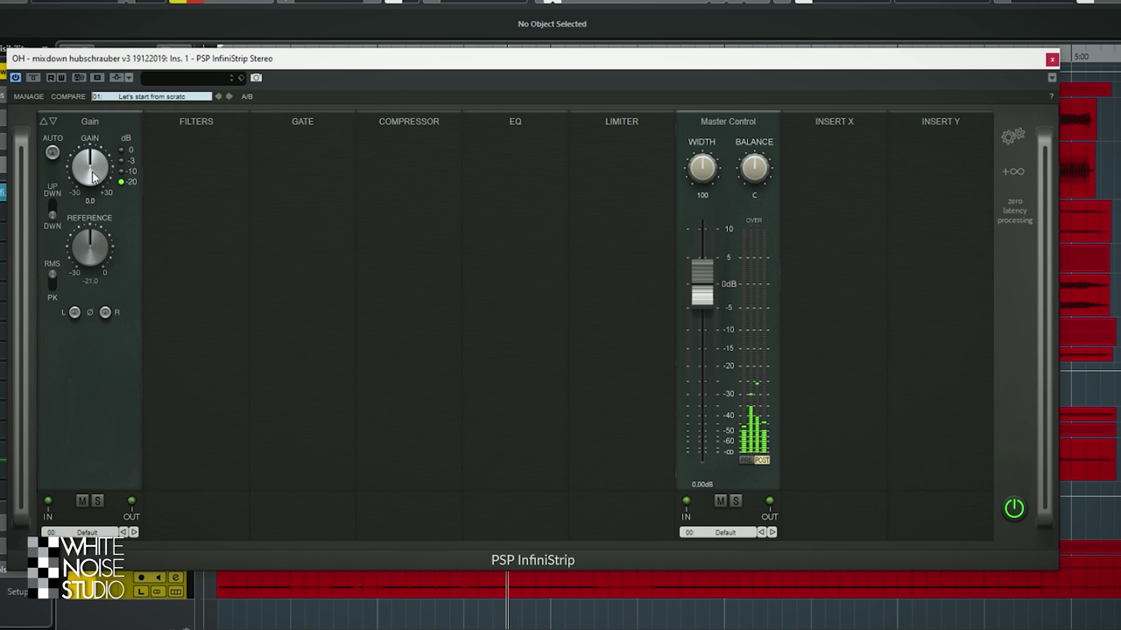
Load the Pre 60s model on the overhead track and set both its gain and drive to 13.5.
click(53, 121)
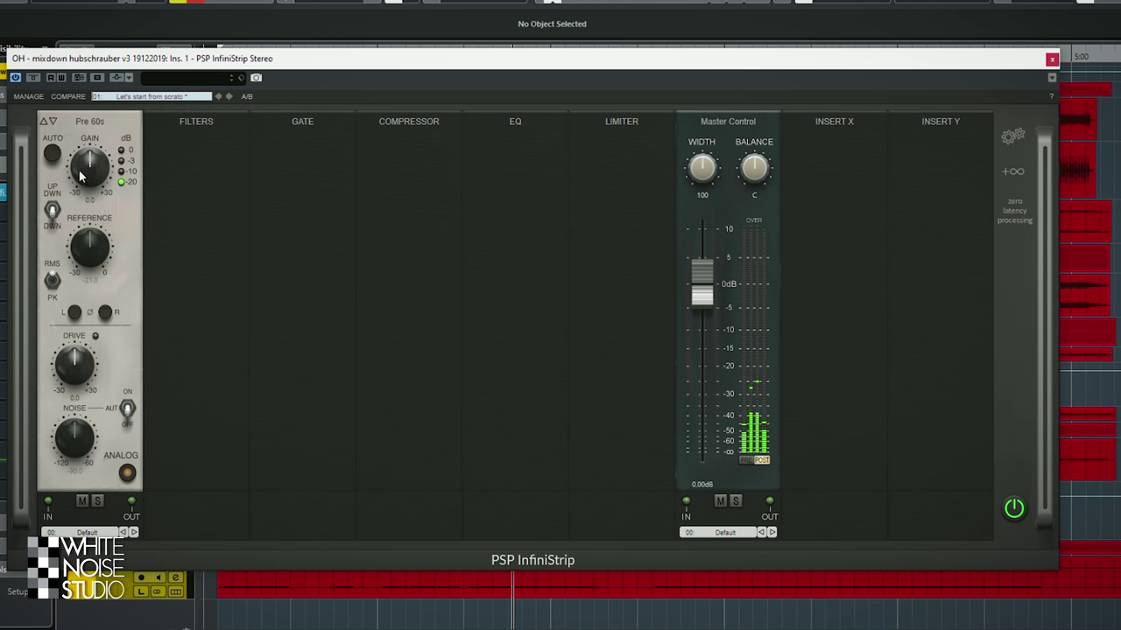
drag(80, 361, 80, 355)
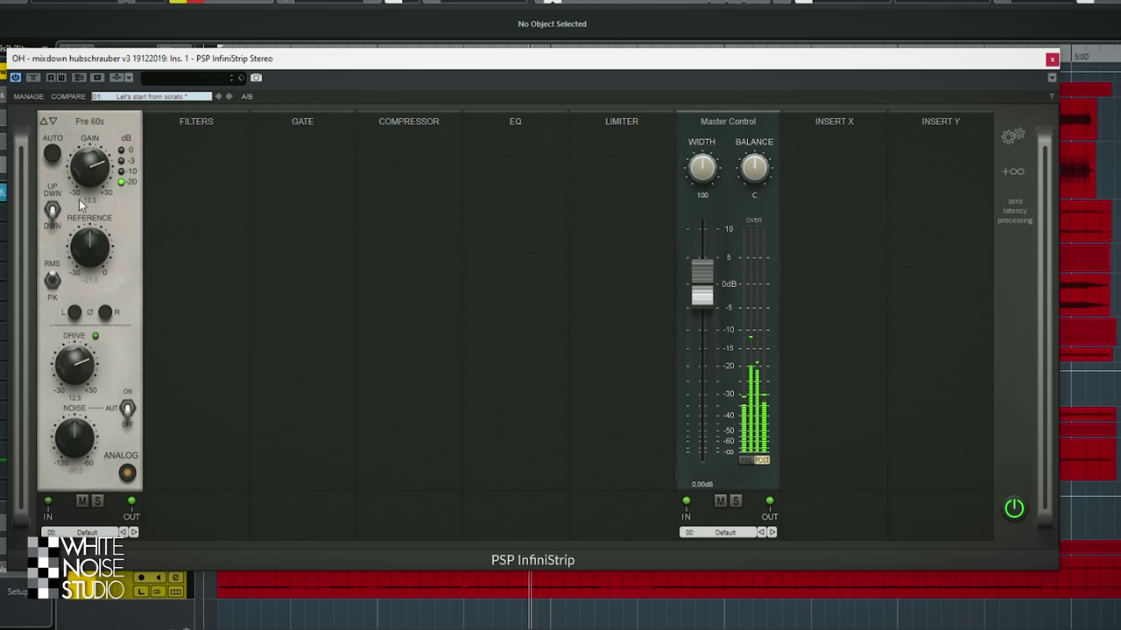
Compare the other preamp models on the overheads, return to Pre 60s and set its gain to 15.3.
click(52, 121)
click(52, 120)
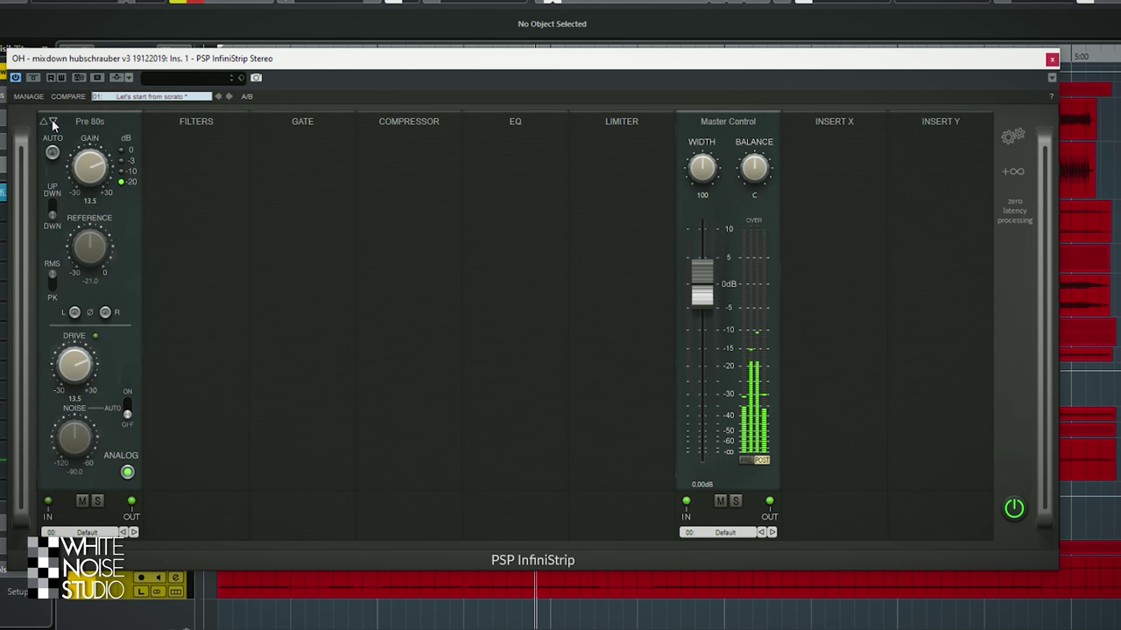
click(52, 120)
click(45, 122)
click(45, 122)
click(44, 122)
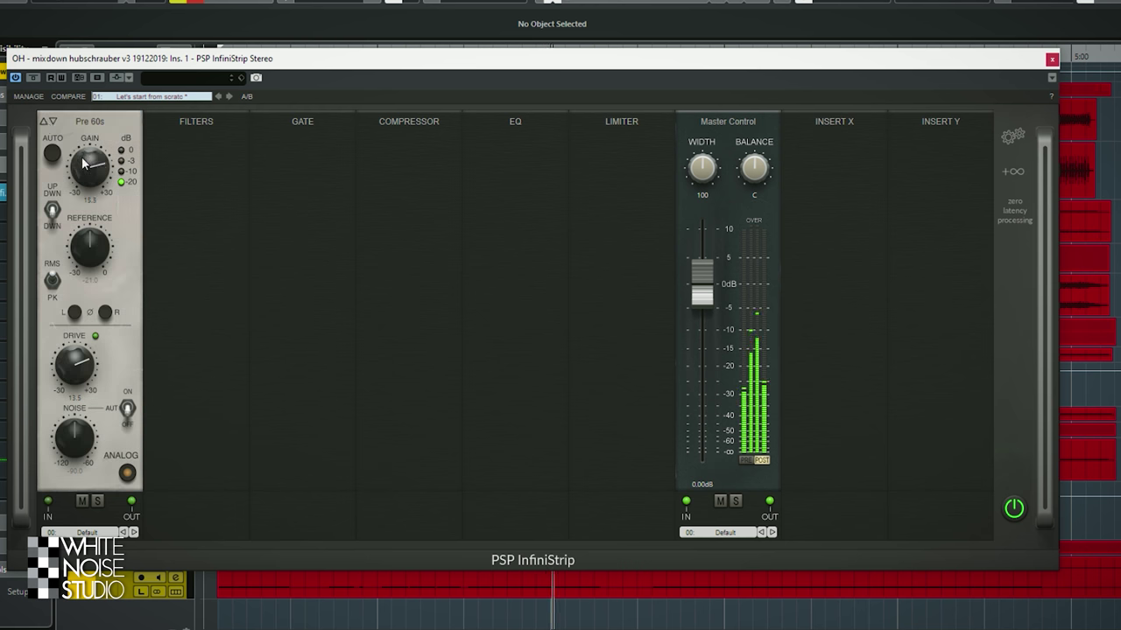
Load Pro Filters in the overhead's filter slot, set its high-pass filter to 237 and close the strip.
click(186, 121)
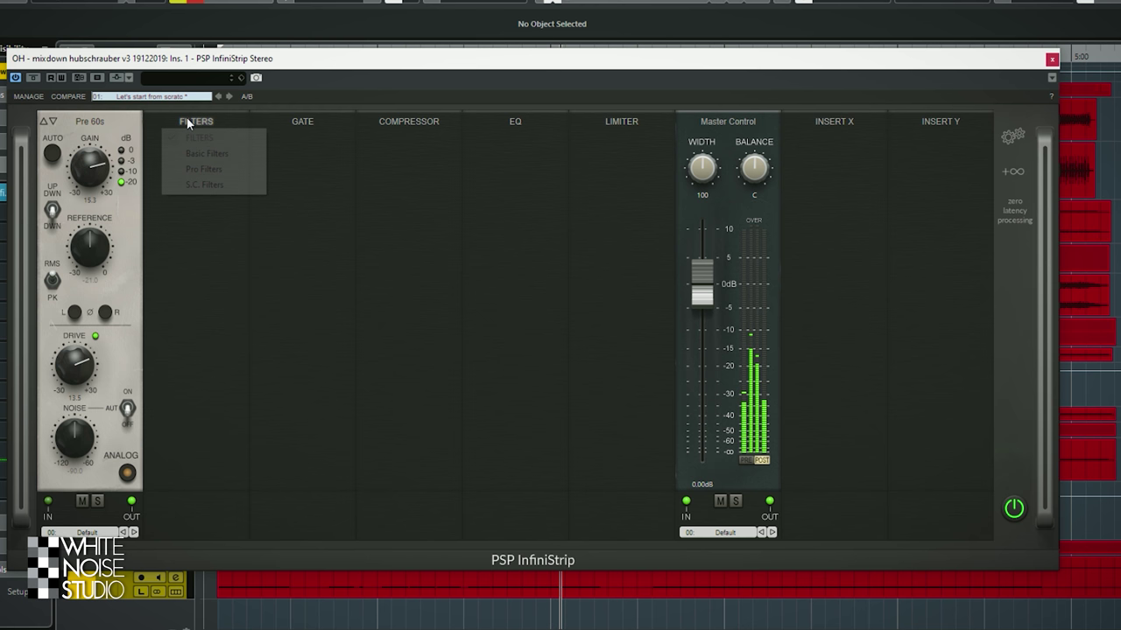
click(204, 169)
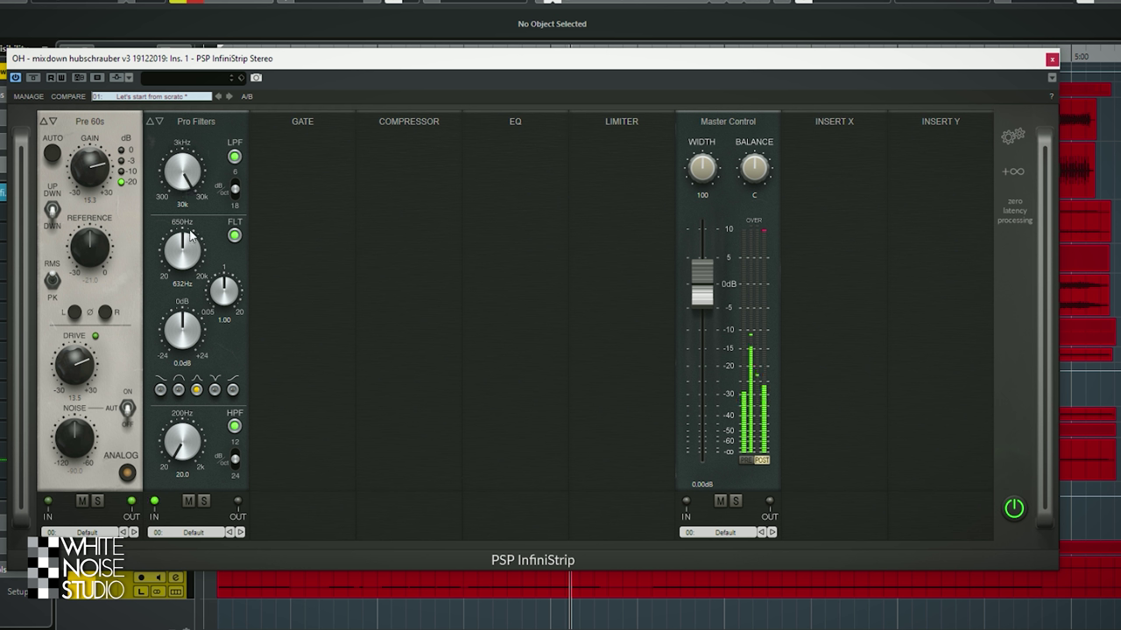
drag(186, 454, 187, 430)
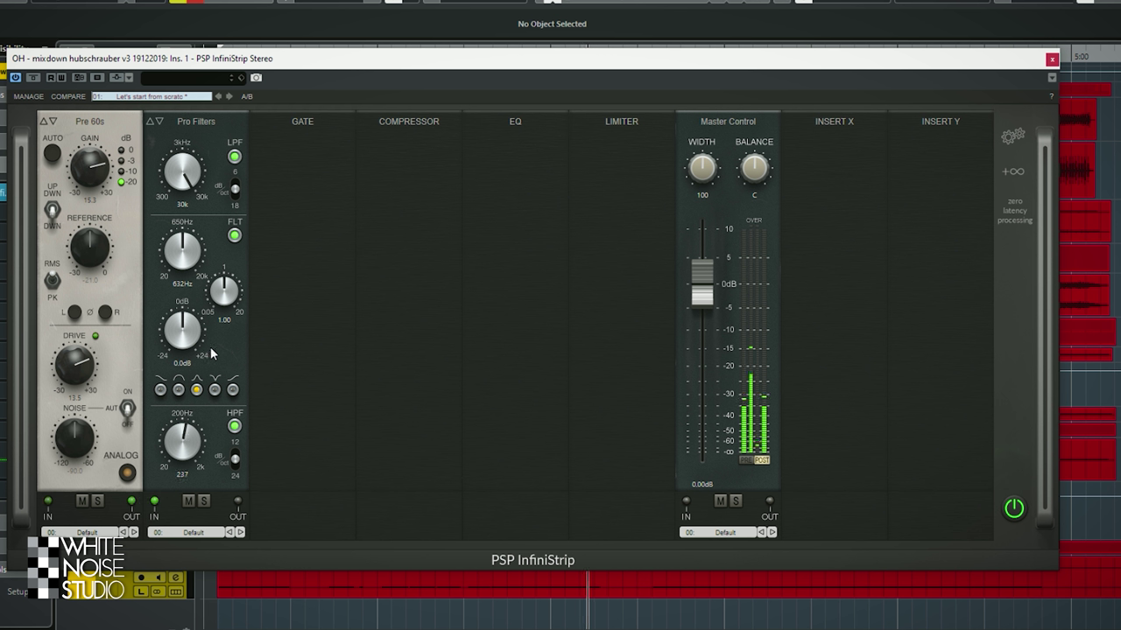
key(ctrl+w)
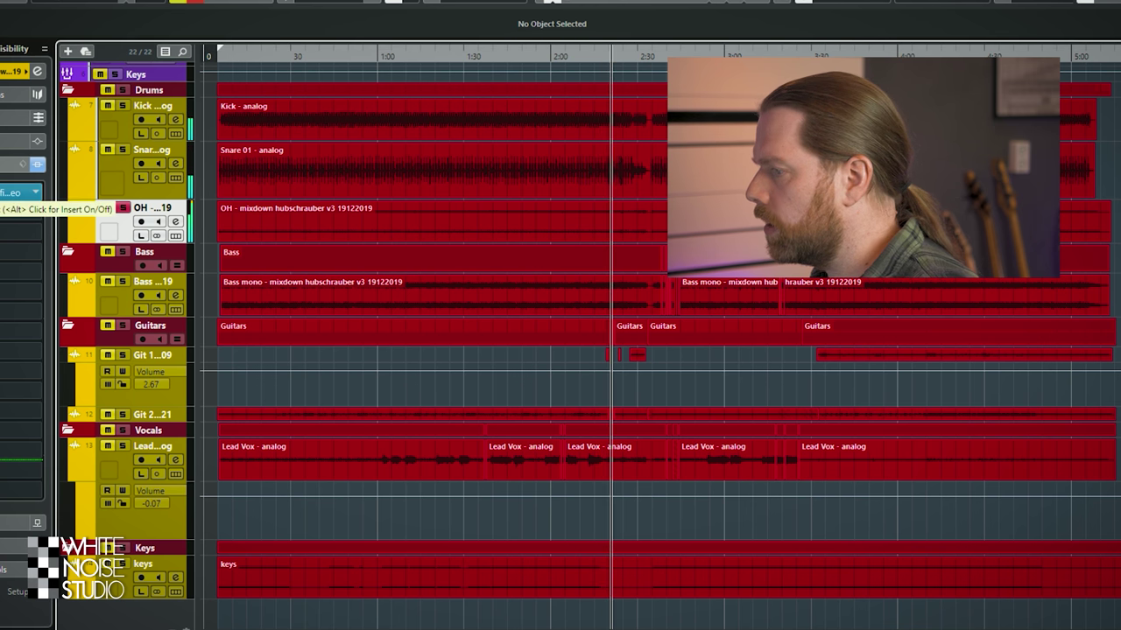
Reopen the overhead's channel strip and try the Master Control balance to both sides.
click(37, 163)
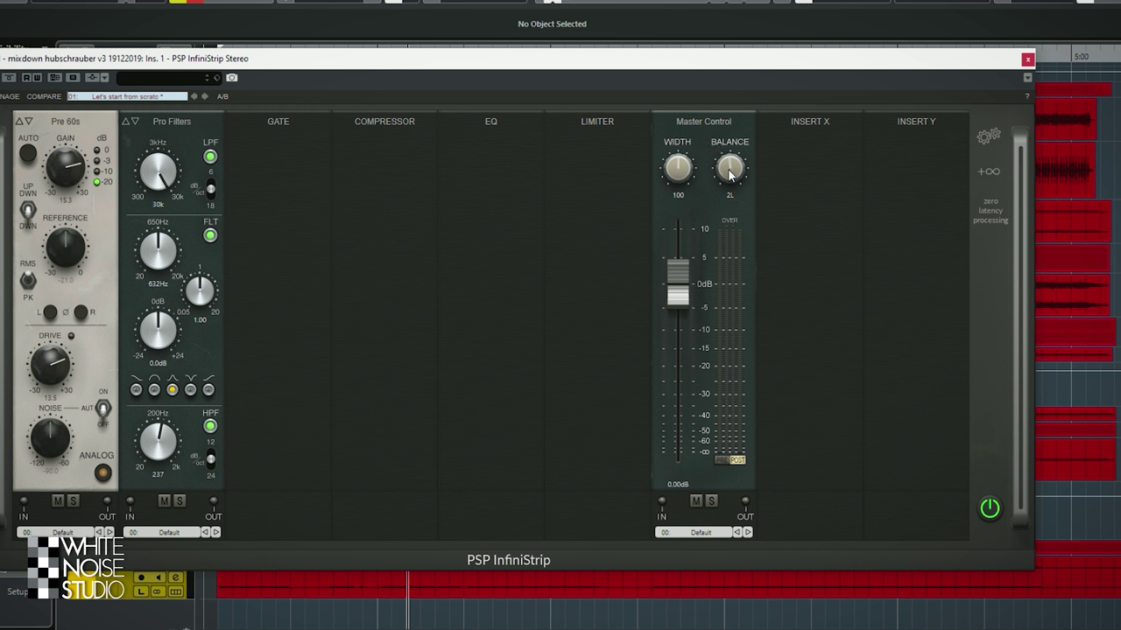
drag(731, 169, 725, 199)
drag(736, 140, 743, 175)
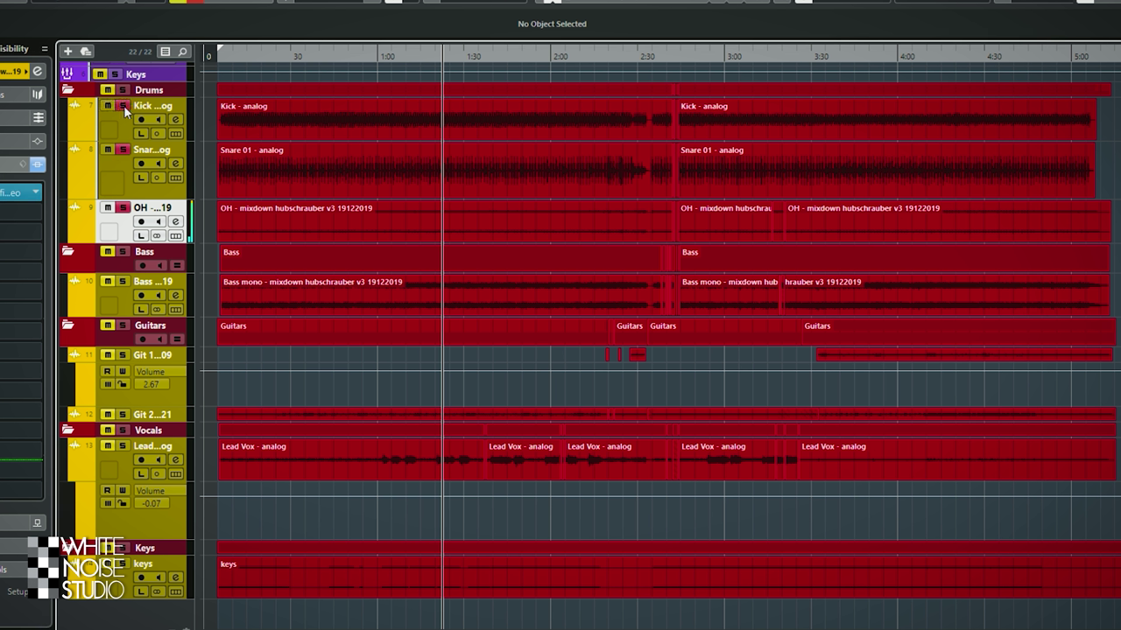
Solo the lead vocal with the drums, load Pre 80s in its strip, and set gain to 10.0 and drive to 15.4.
click(121, 462)
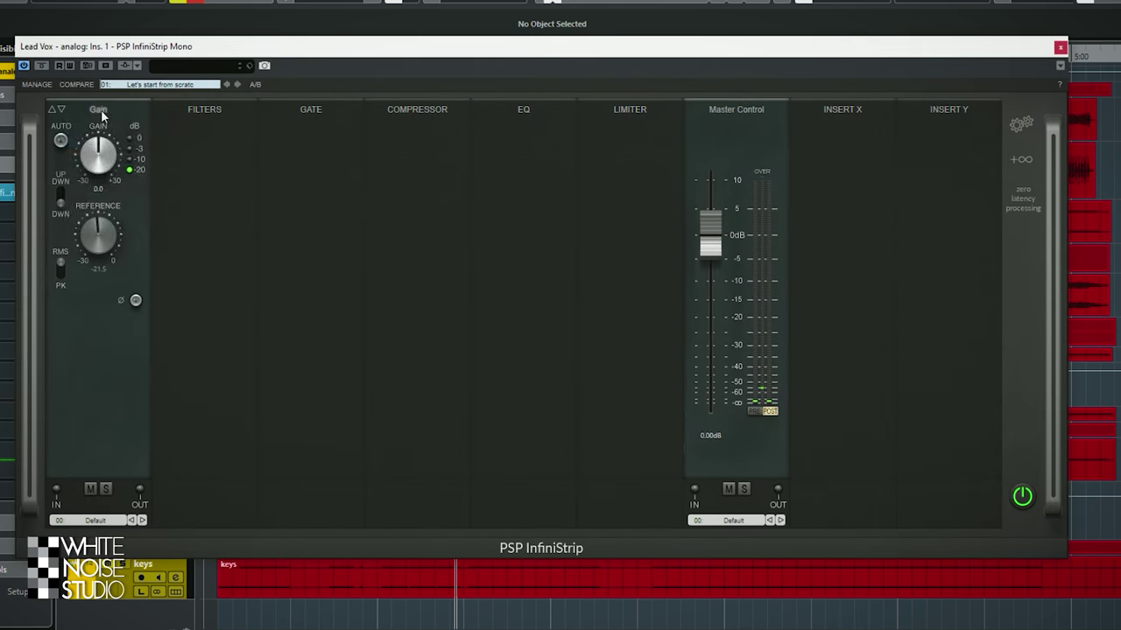
click(99, 111)
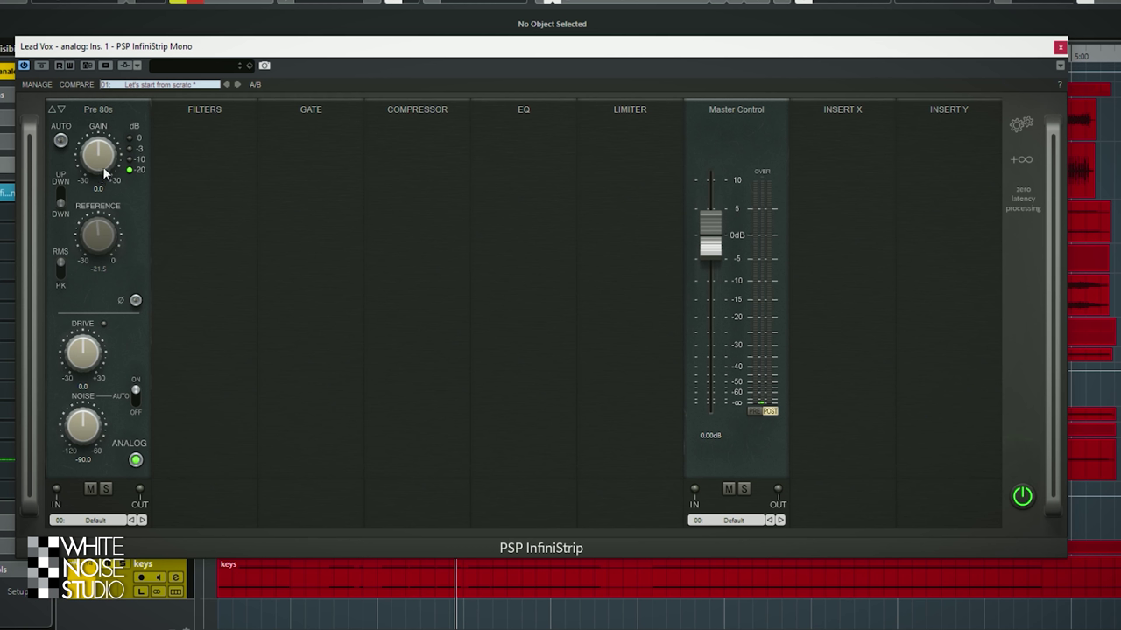
drag(103, 173, 110, 100)
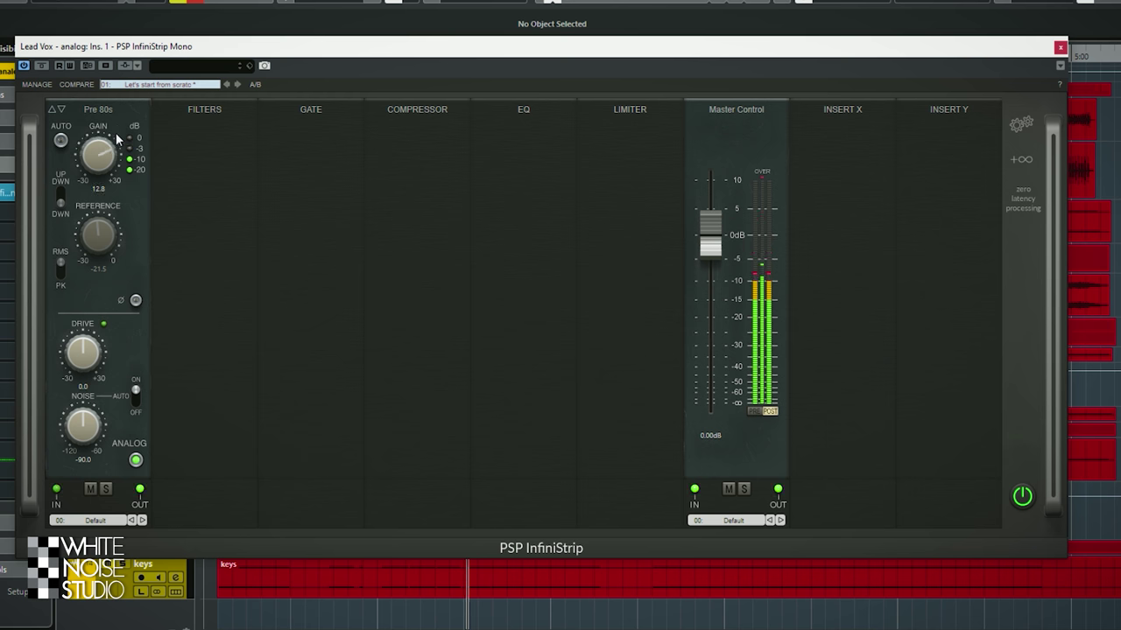
drag(118, 130, 116, 158)
drag(98, 355, 188, 269)
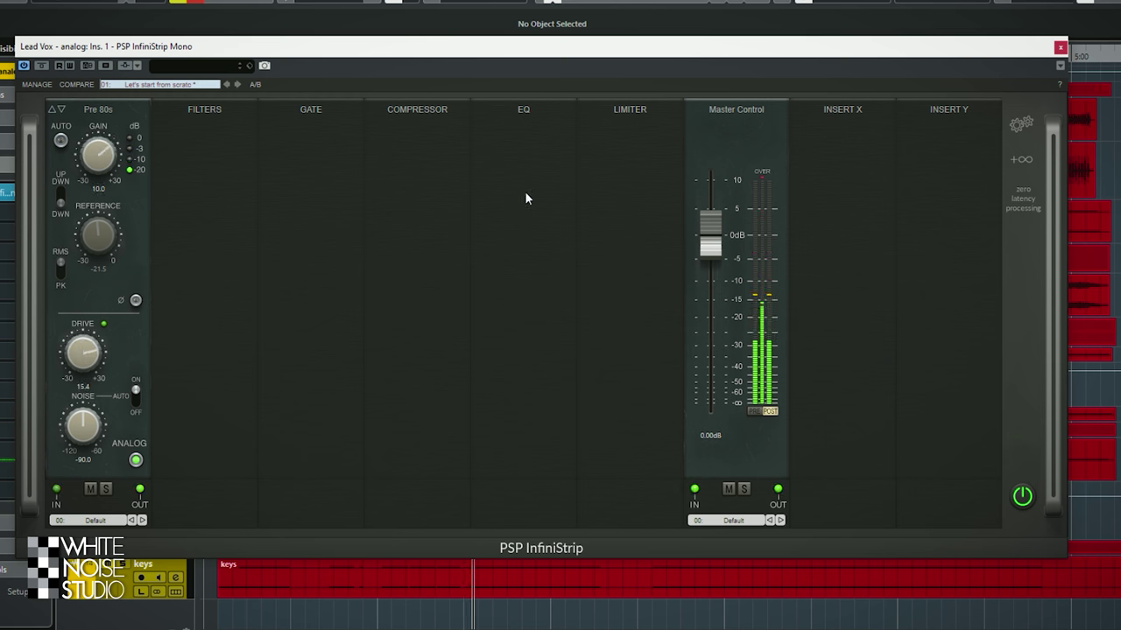
Close and reopen the lead vocal's strip, and set the Pre 80s gain to 6.7 and drive to 15.9.
click(1060, 47)
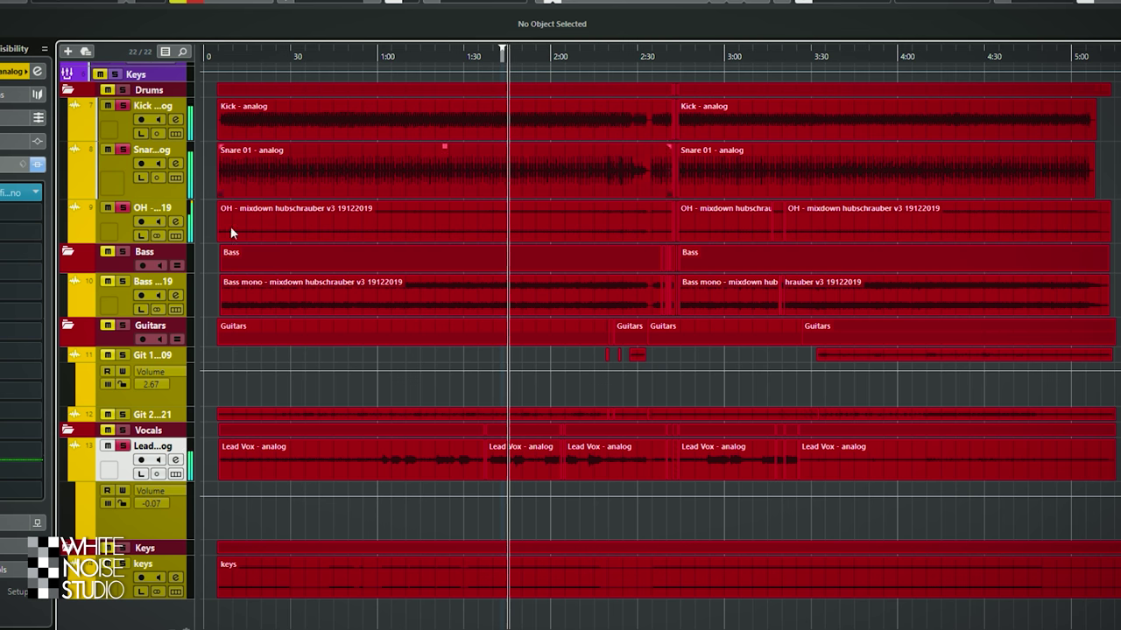
click(9, 193)
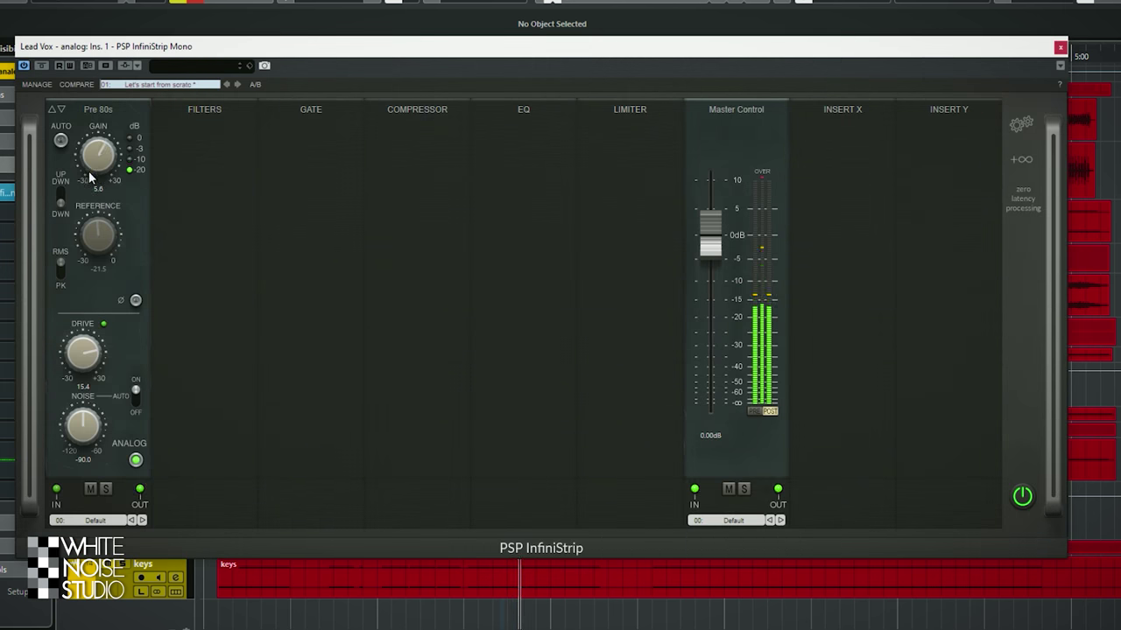
drag(88, 341, 88, 337)
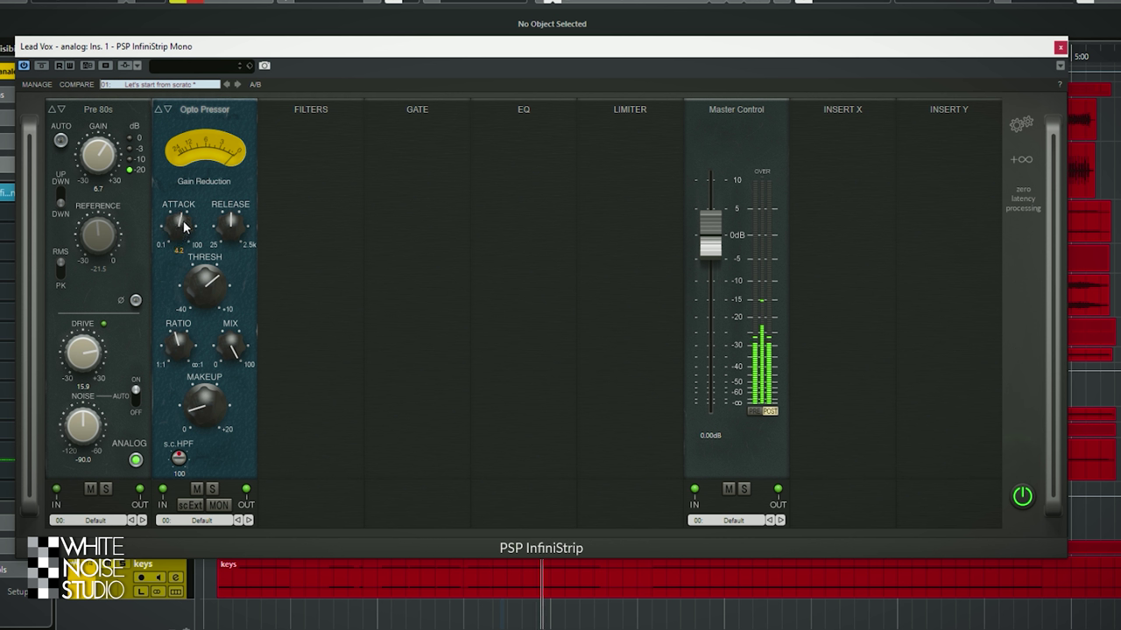
Lower the threshold and ratio of the lead vocal's Opto Pressor and raise its makeup gain.
mouse_move(203, 298)
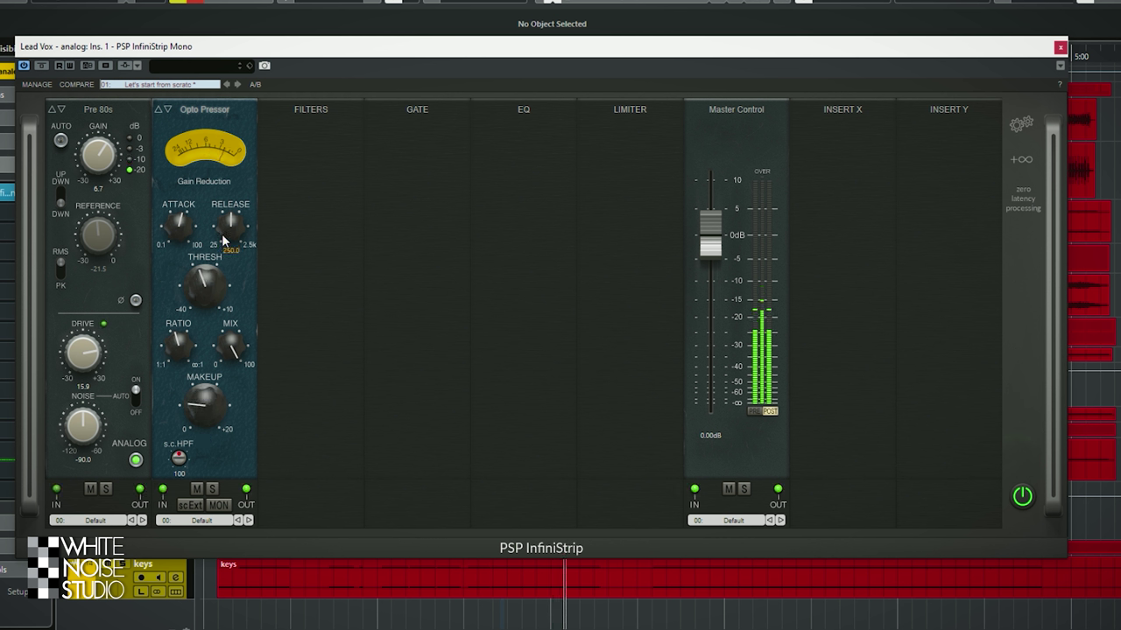
mouse_move(182, 361)
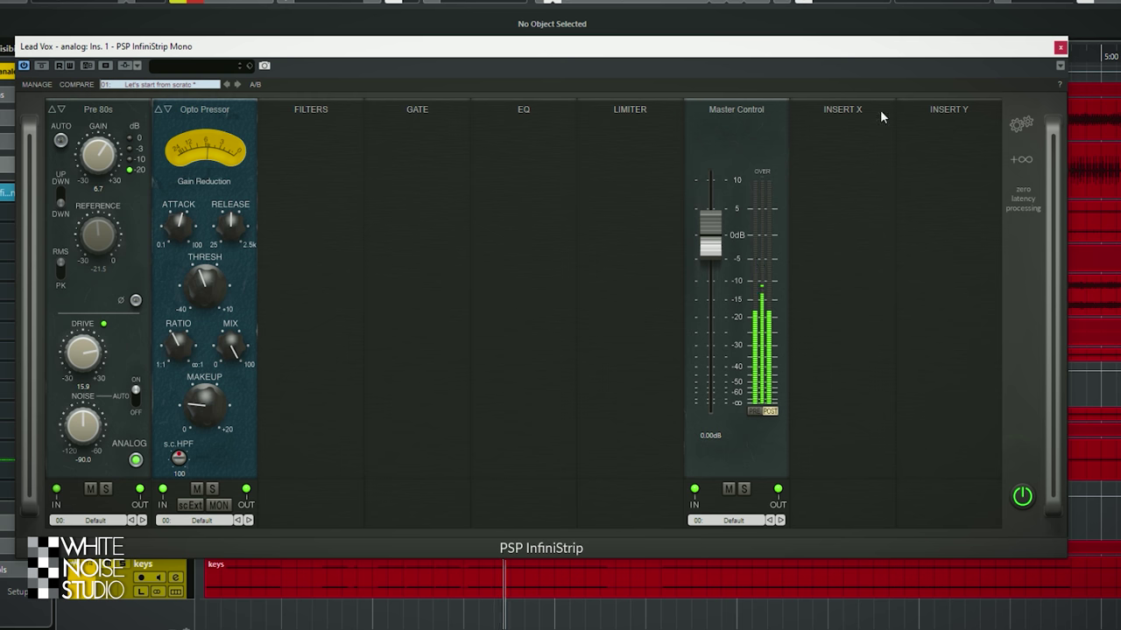
Load VCA Pressor in the Insert X slot, move it directly behind Opto Pressor, and switch it to FET Pressor.
click(841, 110)
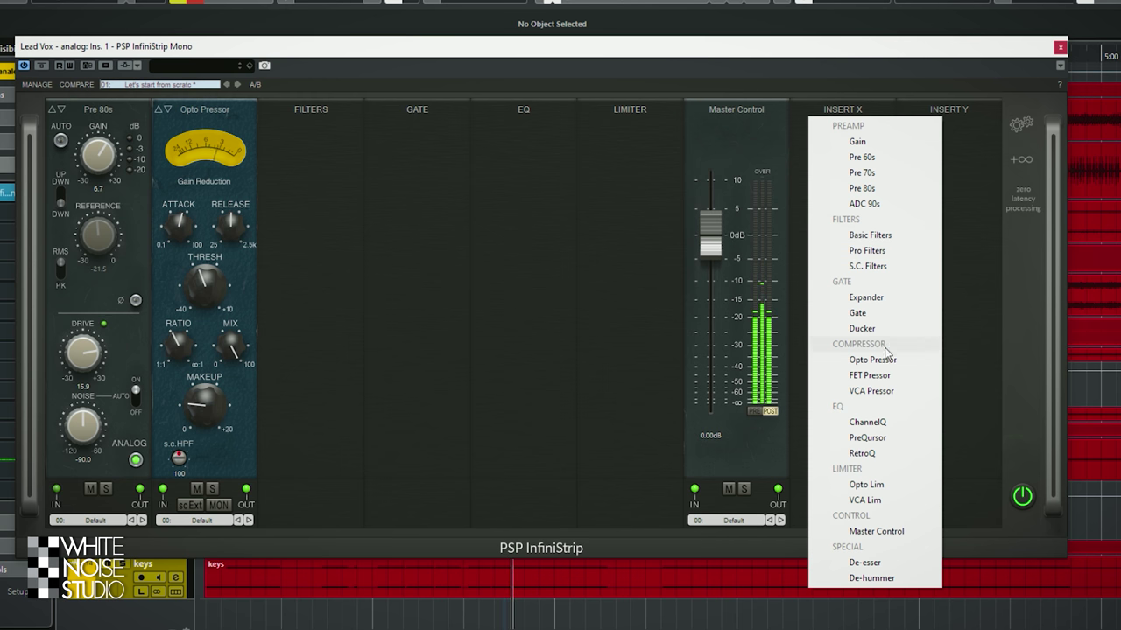
click(872, 390)
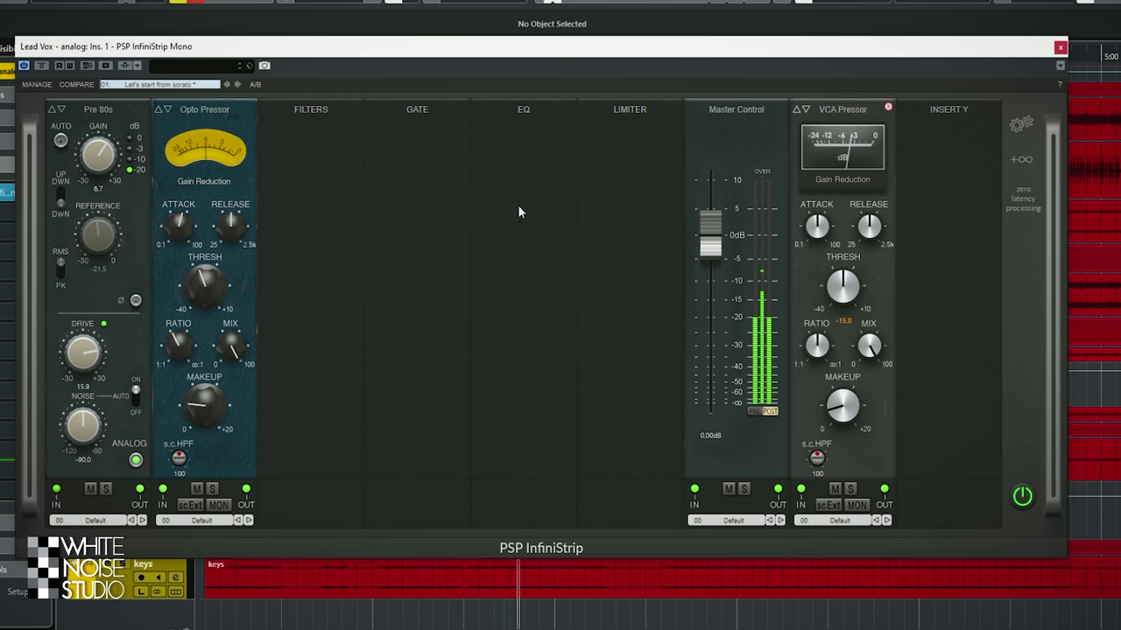
drag(843, 129, 334, 138)
click(311, 109)
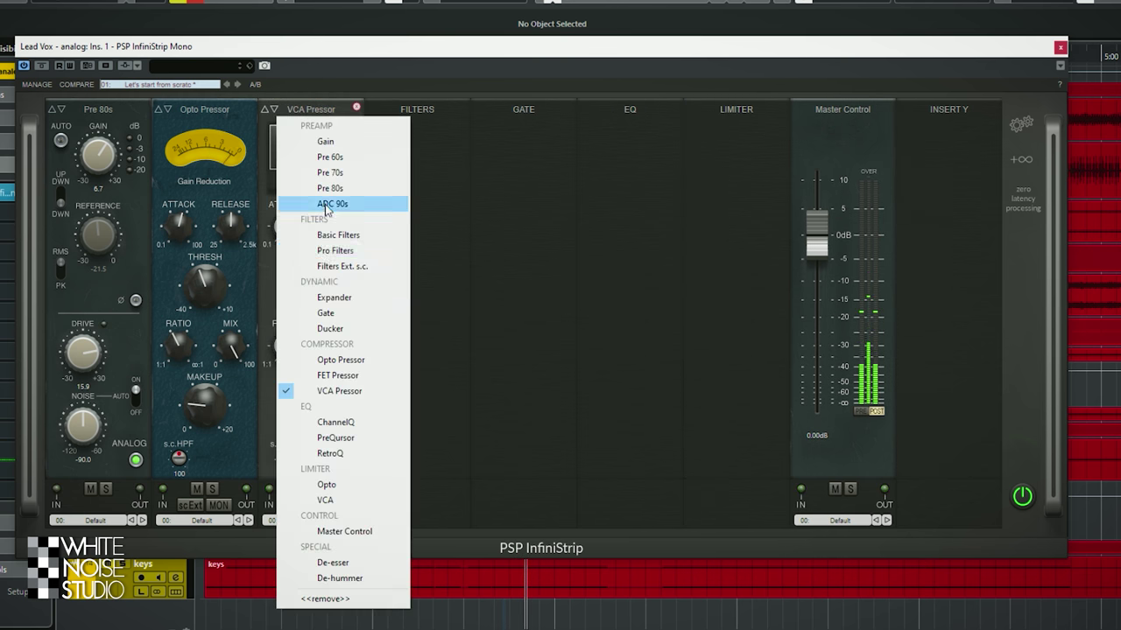
click(338, 376)
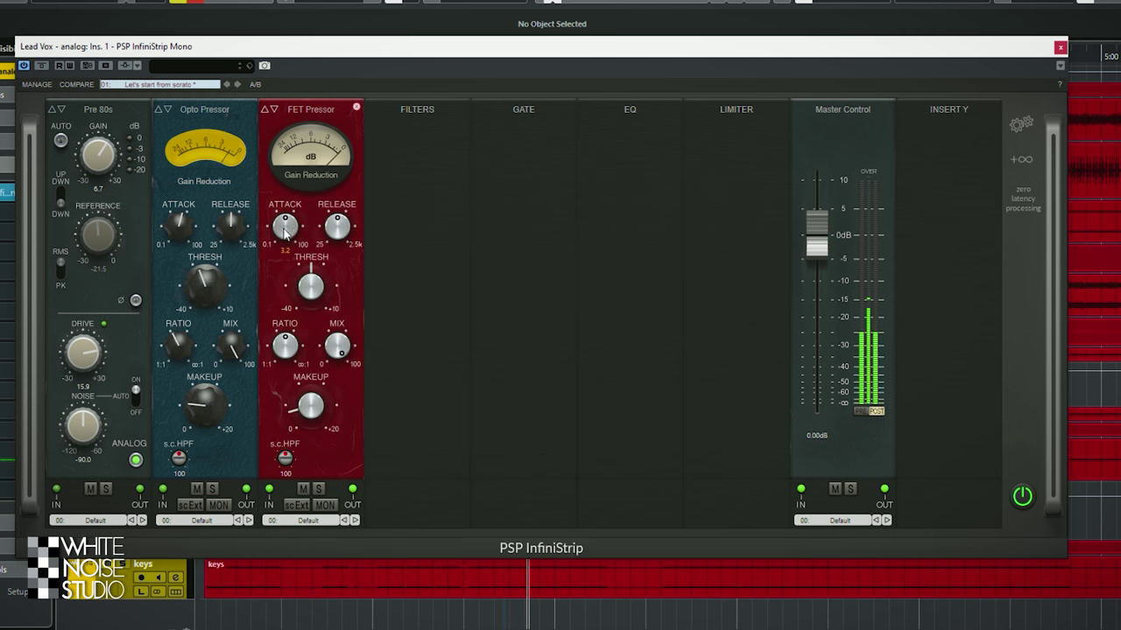
Shorten the FET Pressor's attack, and set its release to 74.9 and threshold to -11.0.
drag(338, 226, 337, 261)
drag(297, 336, 297, 346)
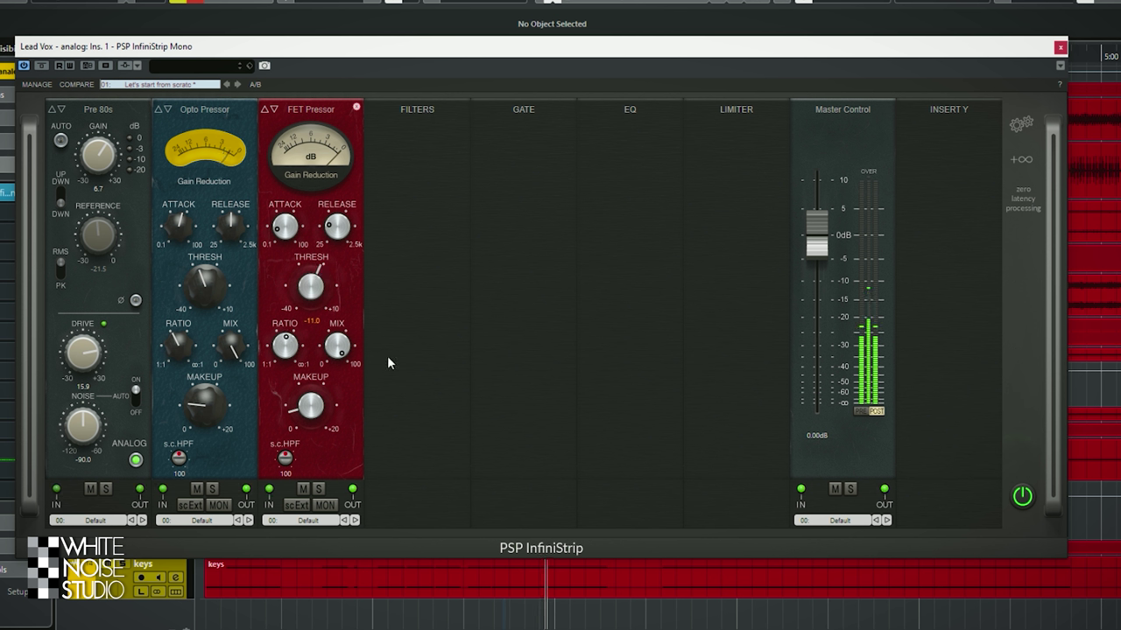
mouse_move(344, 229)
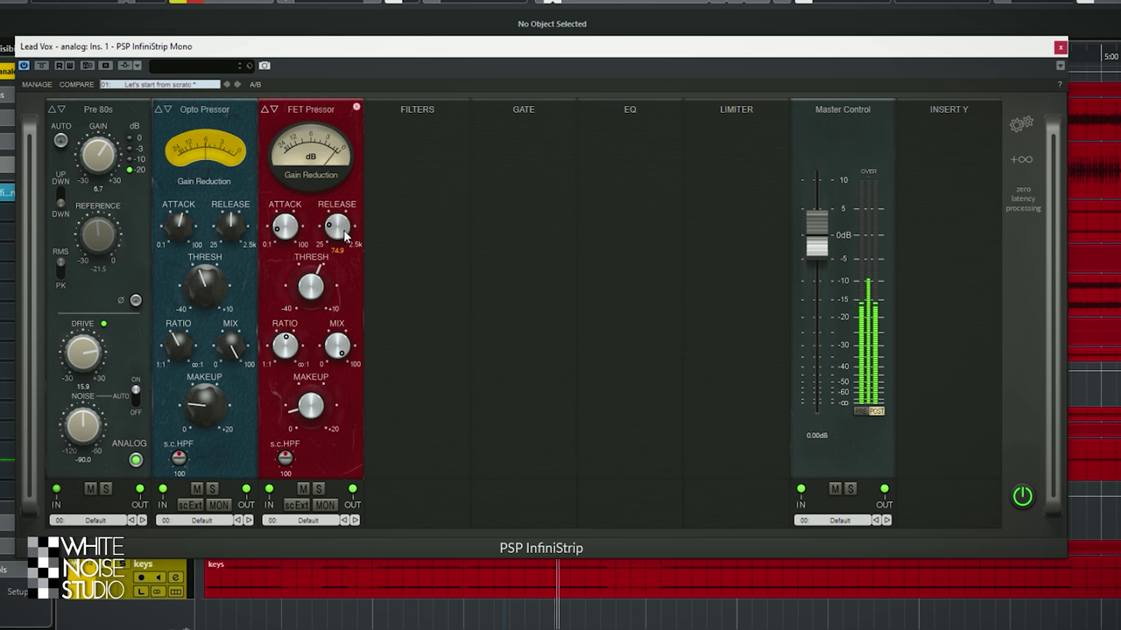
Compare the vocal with the FET Pressor and Opto Pressor muted, and reactivate both compressors.
click(302, 488)
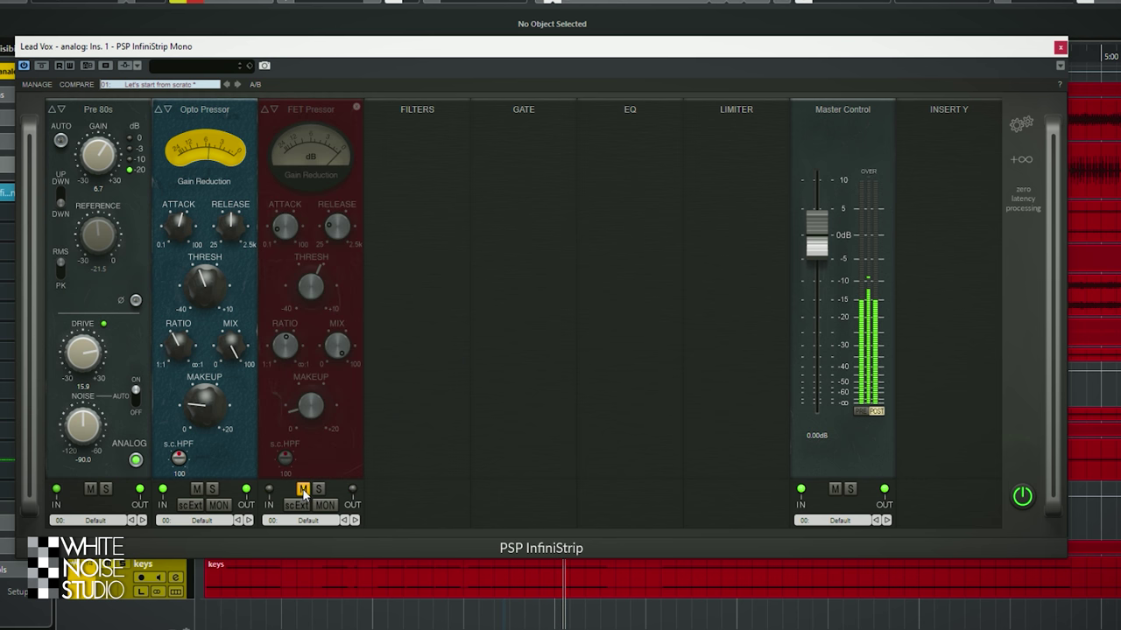
click(196, 490)
click(197, 489)
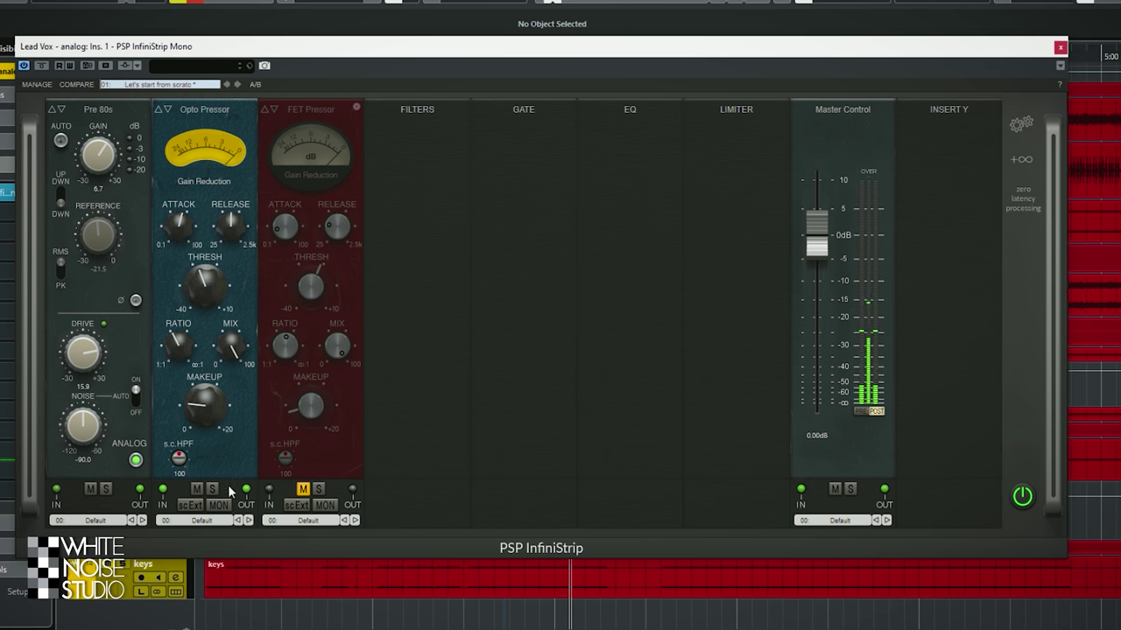
click(302, 488)
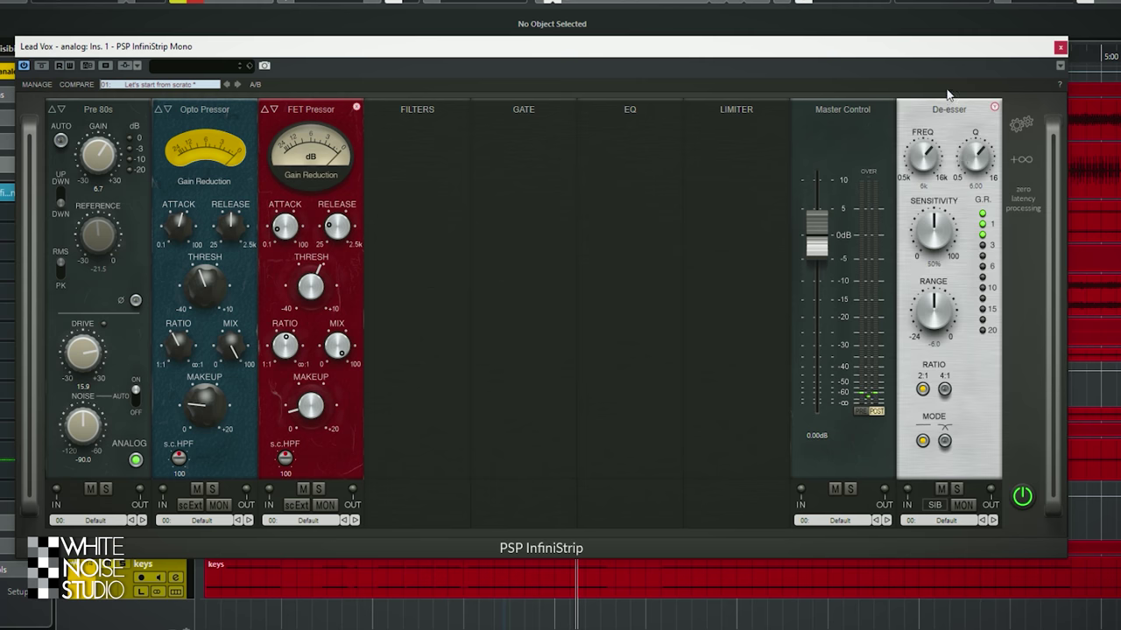
Load the De-esser in the Insert Y slot and move it directly behind the FET Pressor.
drag(949, 112, 416, 109)
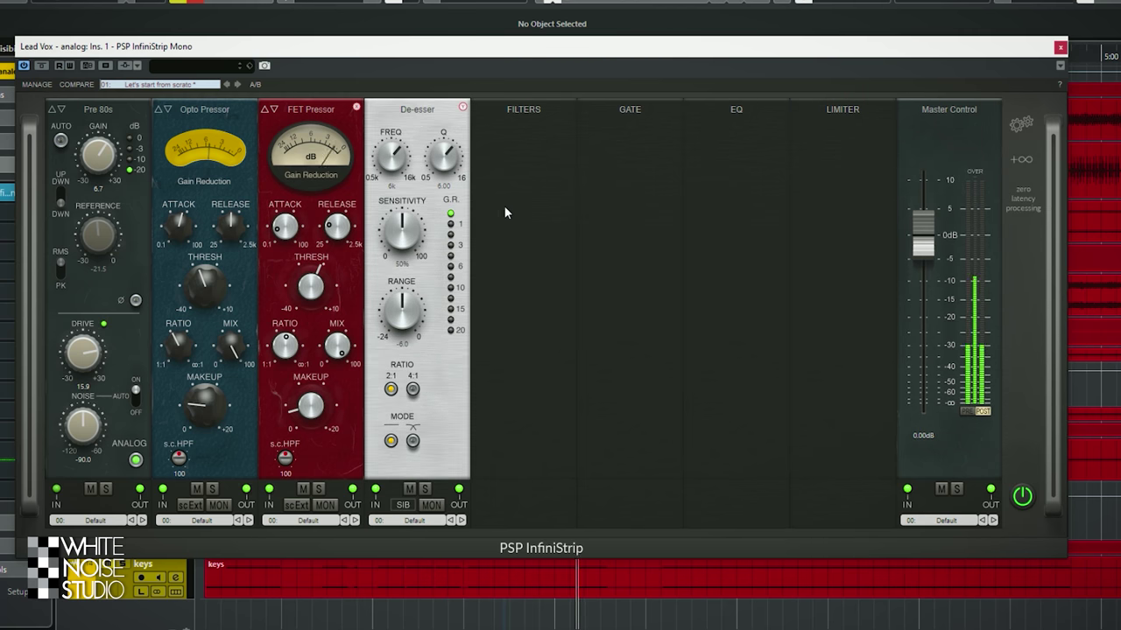
Find a vocal passage on the timeline and set the De-esser's frequency to 7k7, Q to 2.49 and sensitivity to 80%, with a lower range.
click(1060, 46)
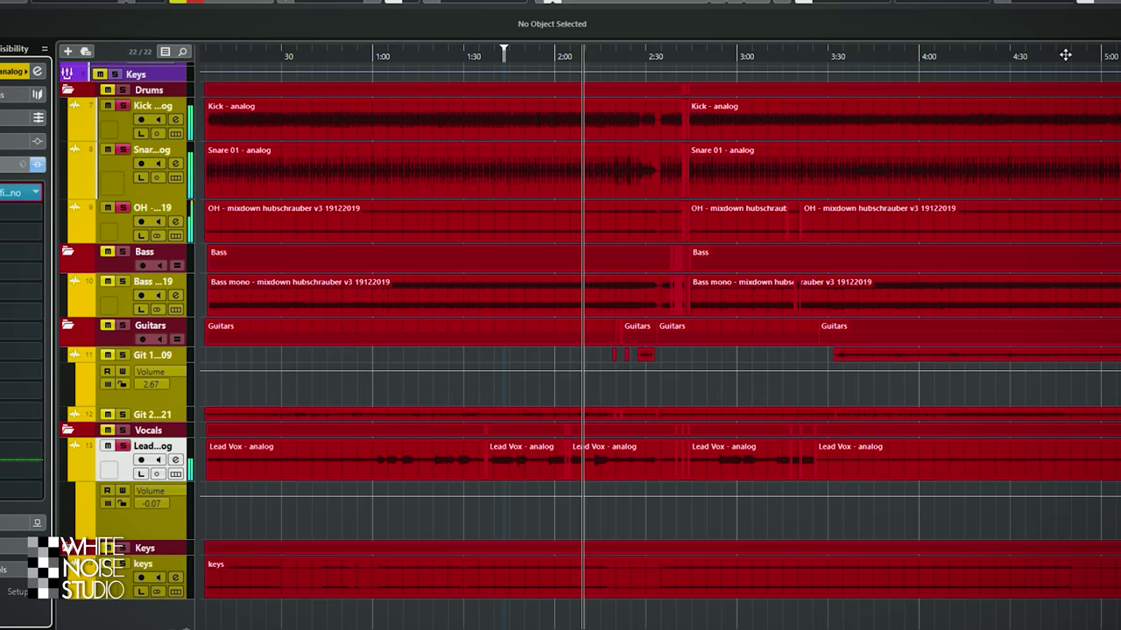
drag(495, 58, 495, 48)
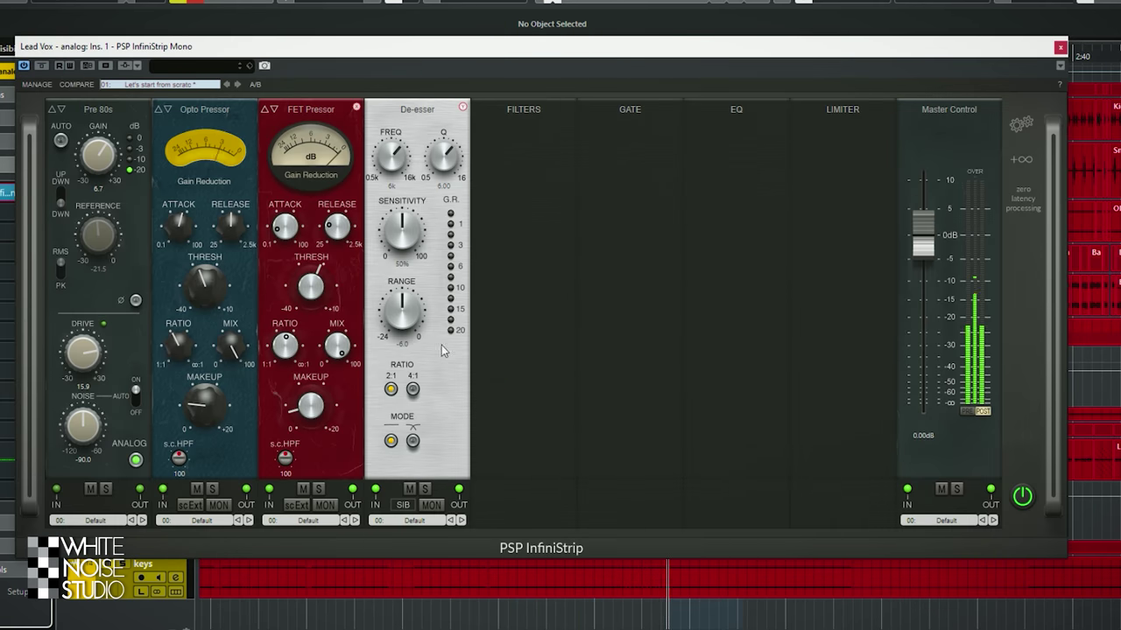
drag(403, 231, 438, 215)
drag(402, 308, 393, 341)
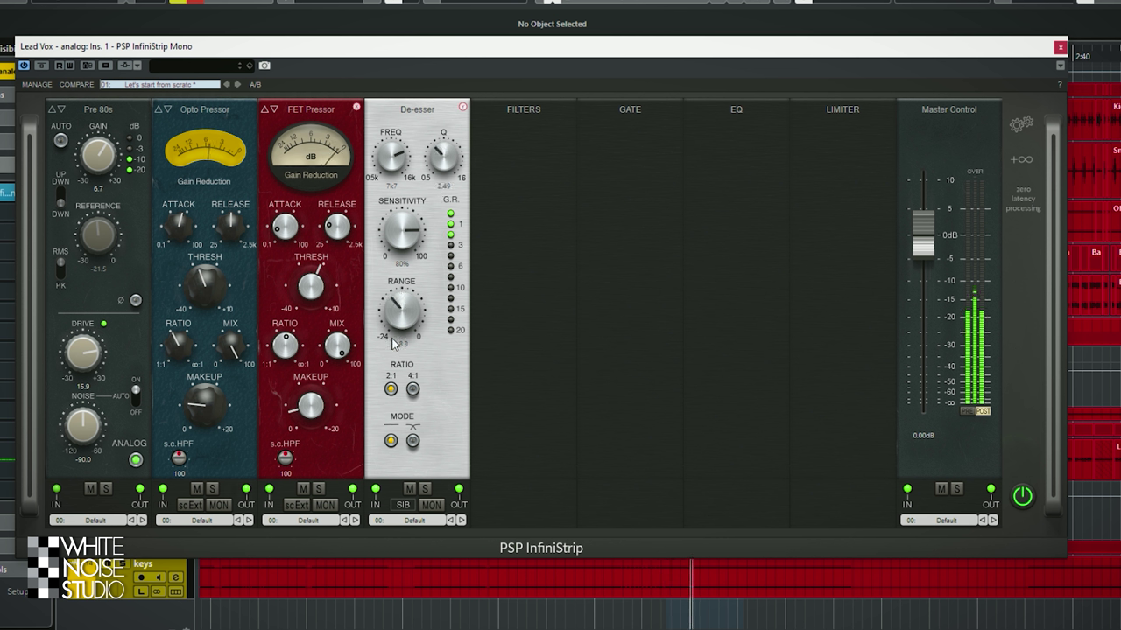
Set the De-esser's sensitivity to 66%, ratio to 2:1 and mode to the bell shape, and compare the vocal with it muted.
click(413, 389)
click(412, 440)
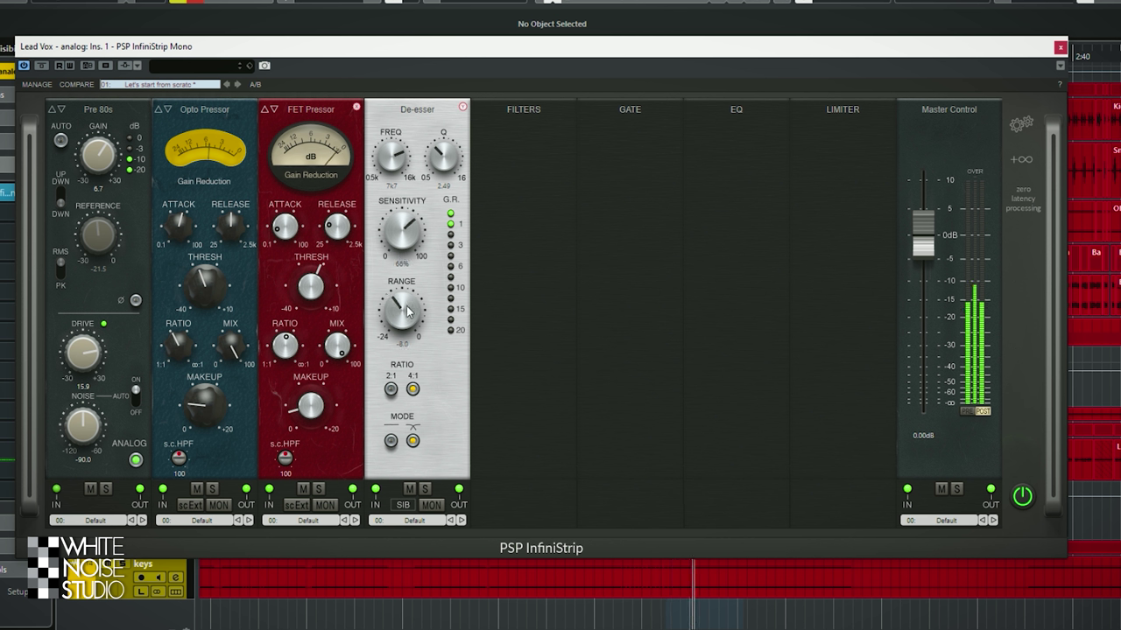
click(391, 388)
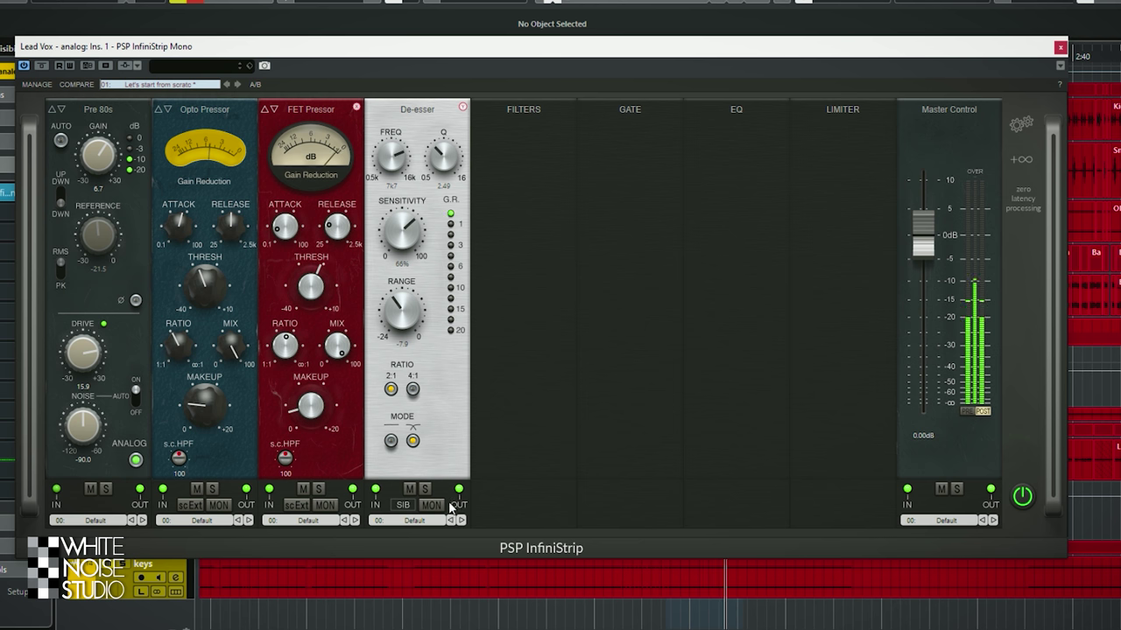
click(409, 490)
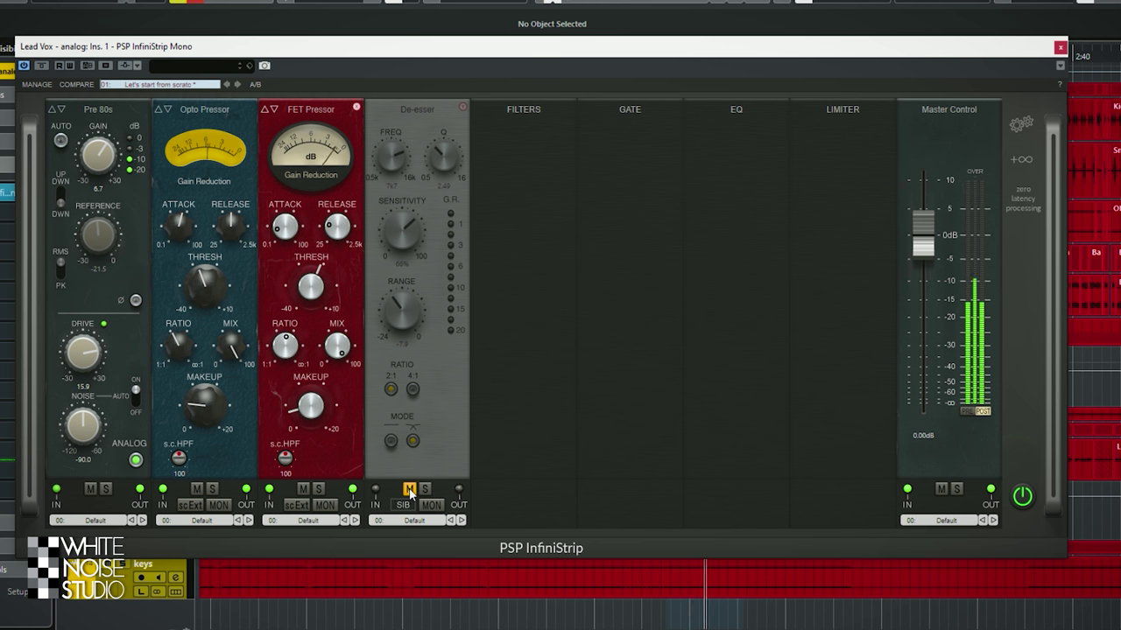
click(410, 489)
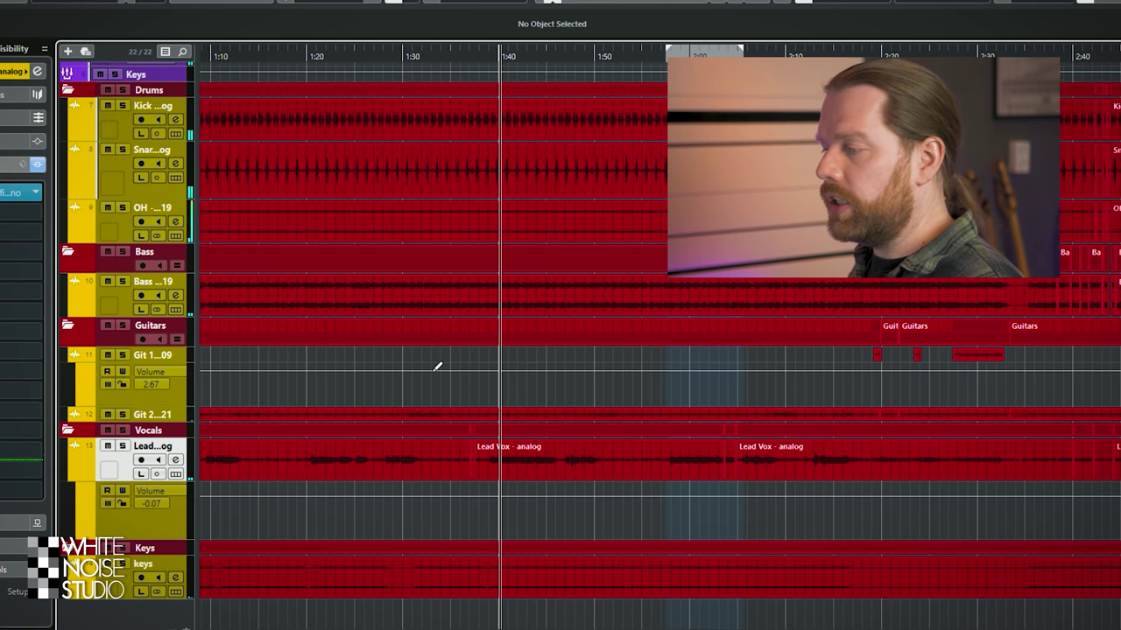
Solo the bass track and switch its InfiniStrip to full view mode.
click(123, 282)
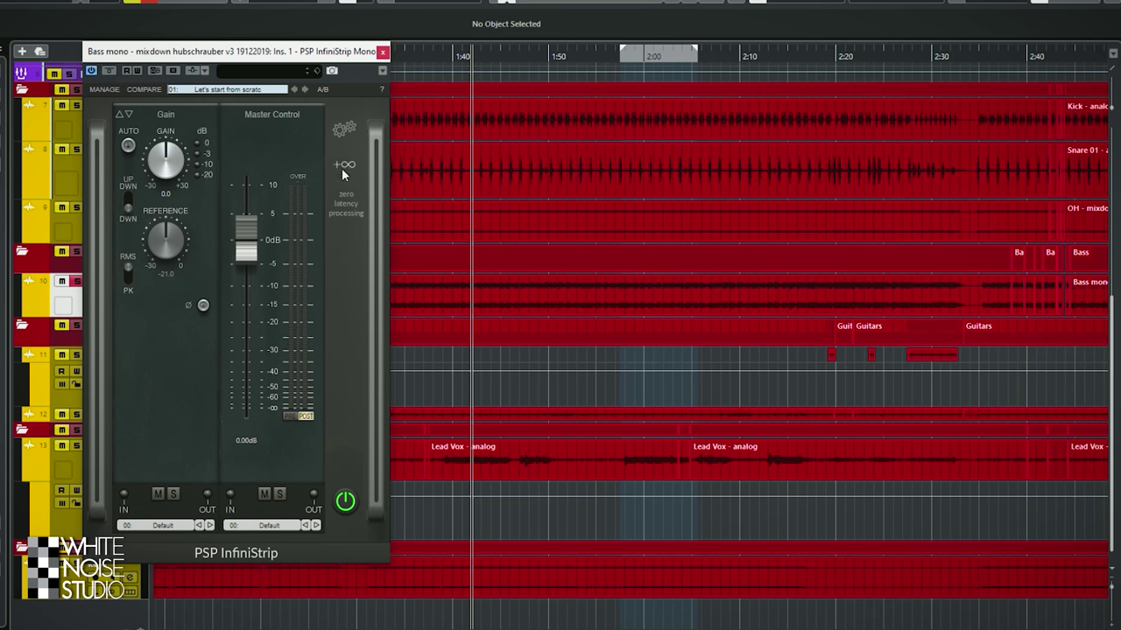
click(345, 130)
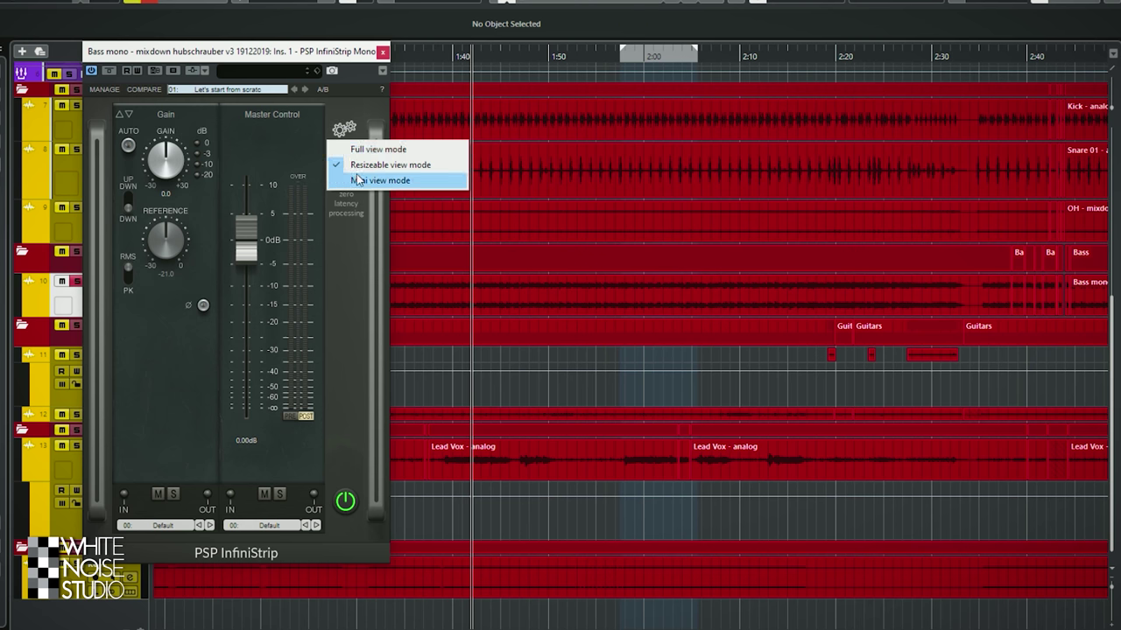
click(368, 149)
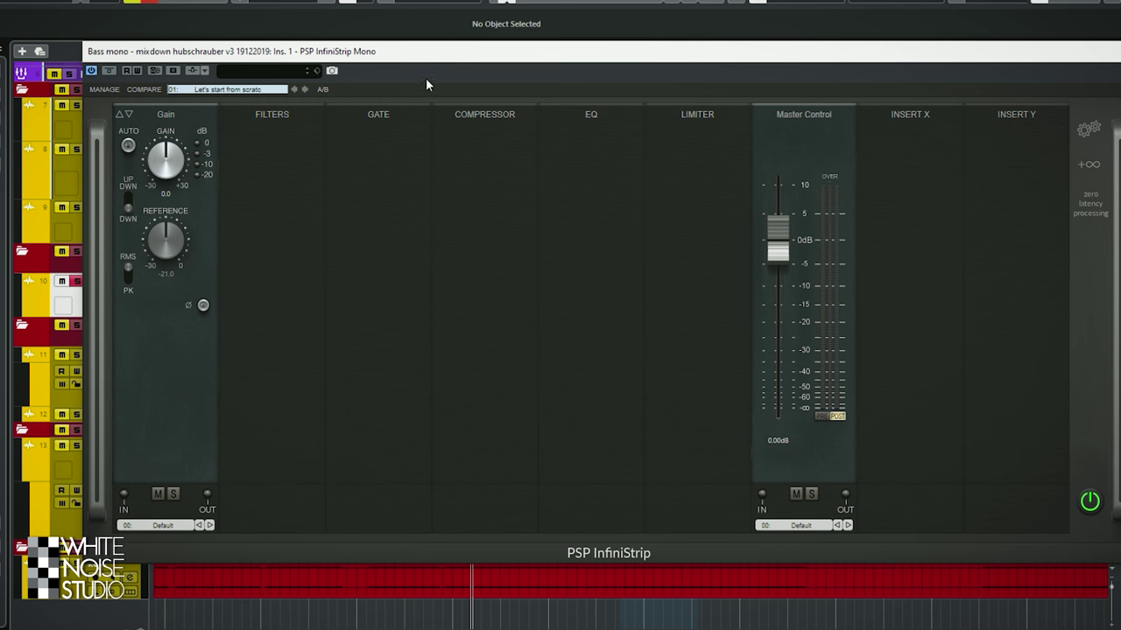
Load the Pre 70s preamp on the bass with its gain at 14.9 and drive at 29.5.
click(164, 115)
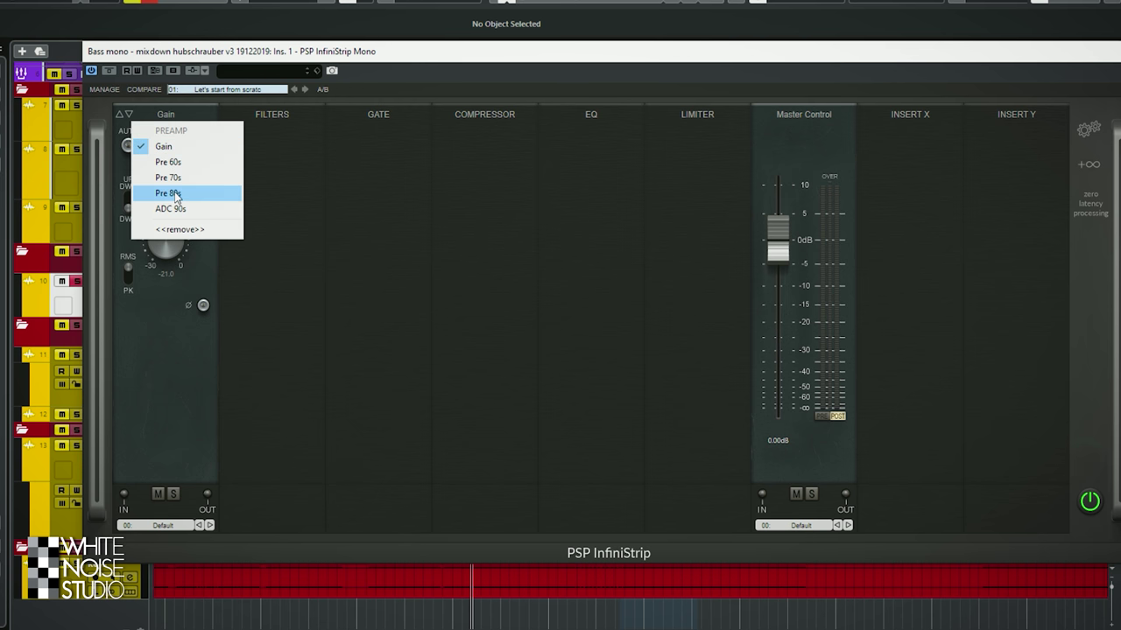
click(170, 178)
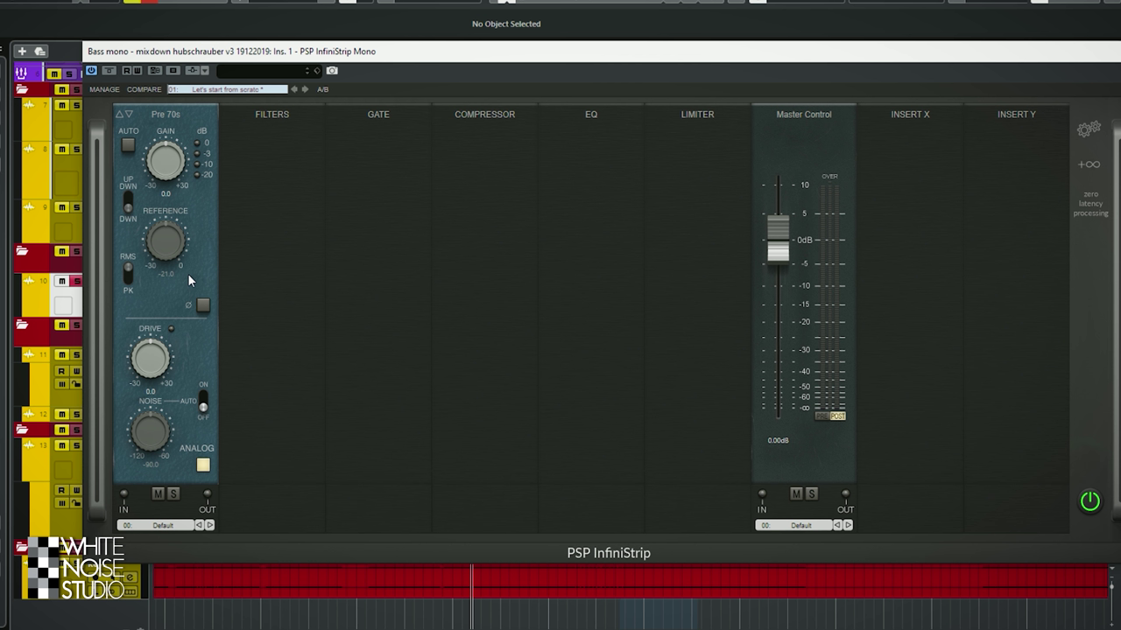
drag(172, 178, 173, 140)
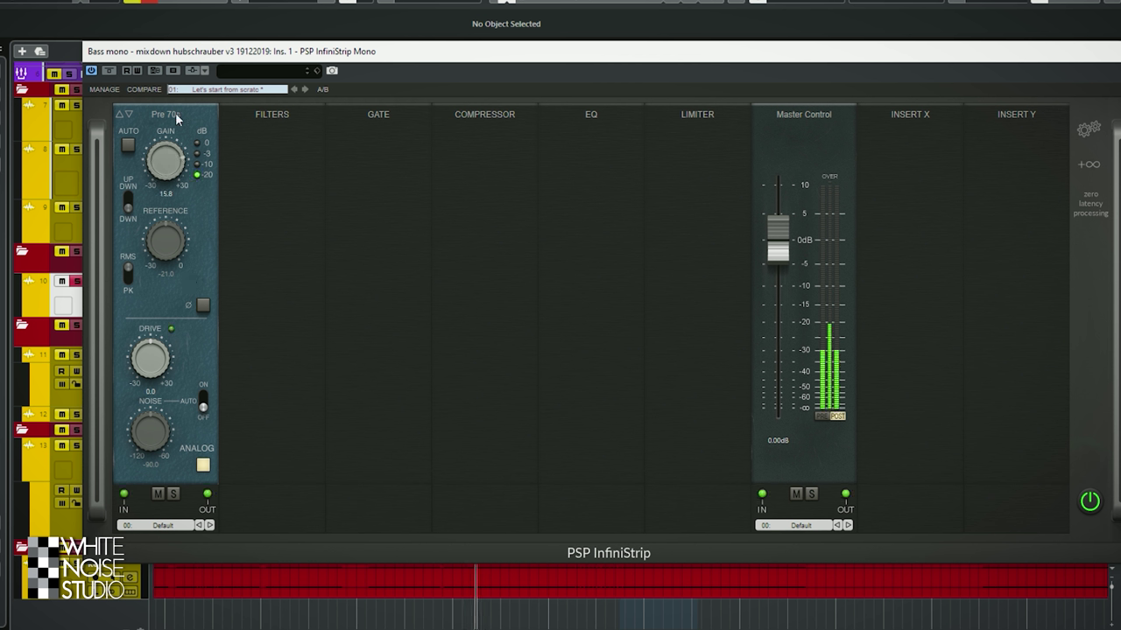
mouse_move(151, 357)
mouse_down()
mouse_move(175, 309)
mouse_move(171, 202)
mouse_move(149, 361)
mouse_up()
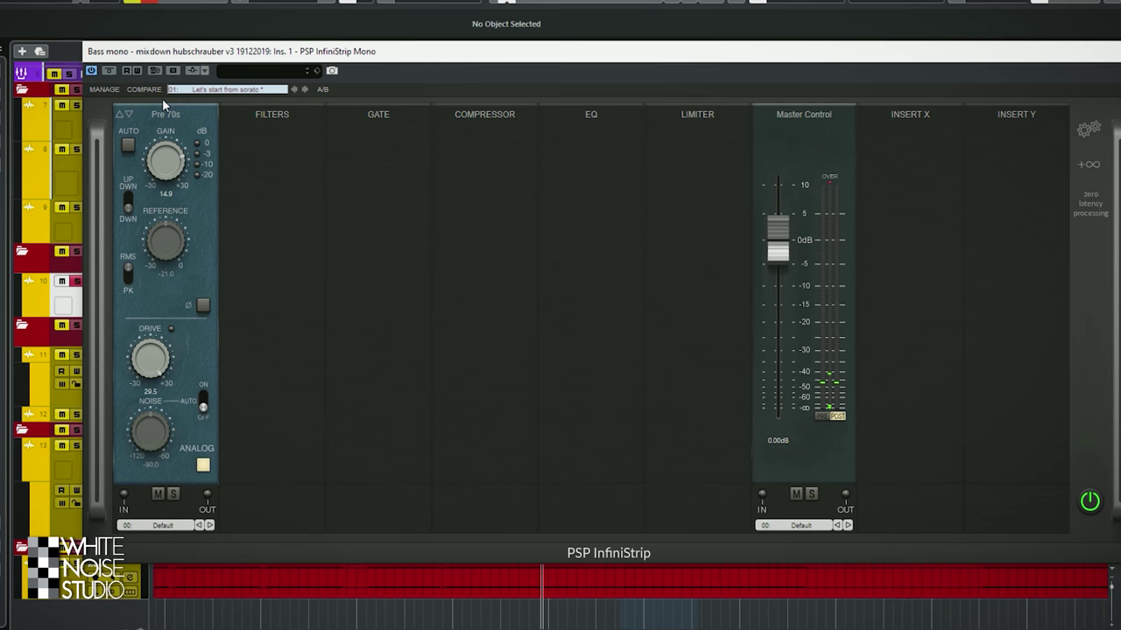
Compare the preamp models on the bass, choose Pre 80s, and set its gain to 16.0 and drive to 30.0.
click(129, 113)
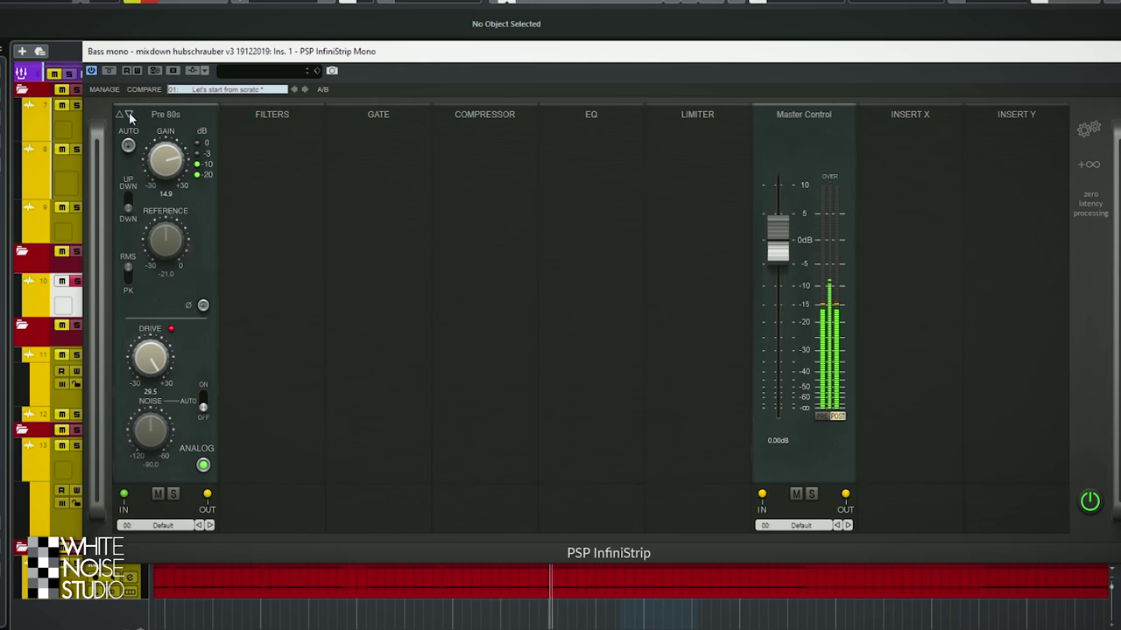
click(129, 114)
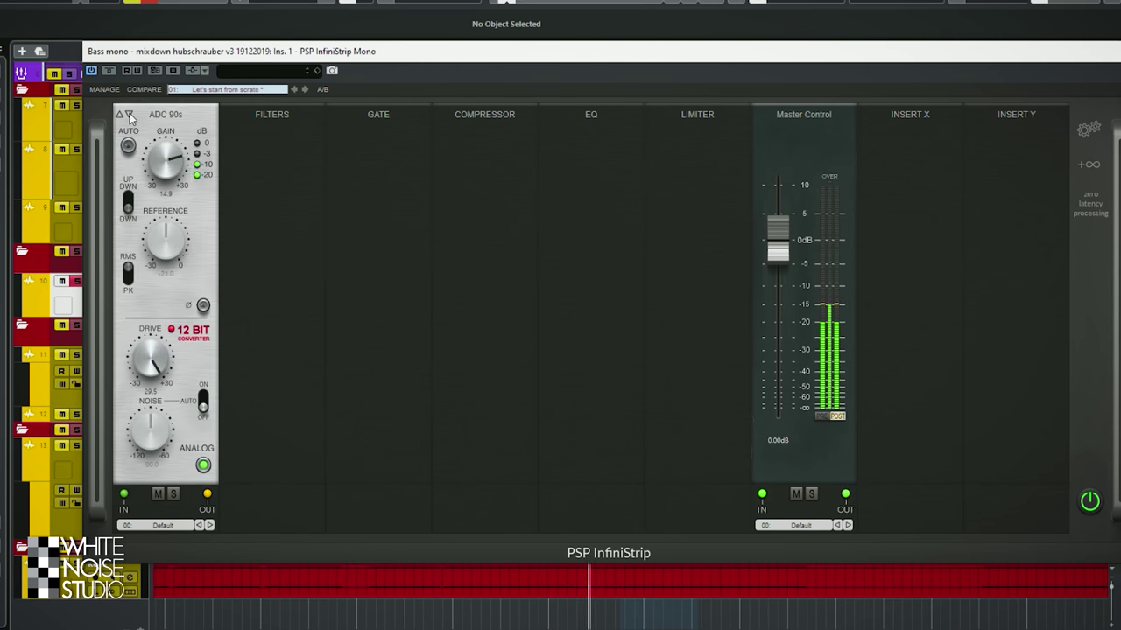
click(120, 114)
click(120, 115)
click(120, 115)
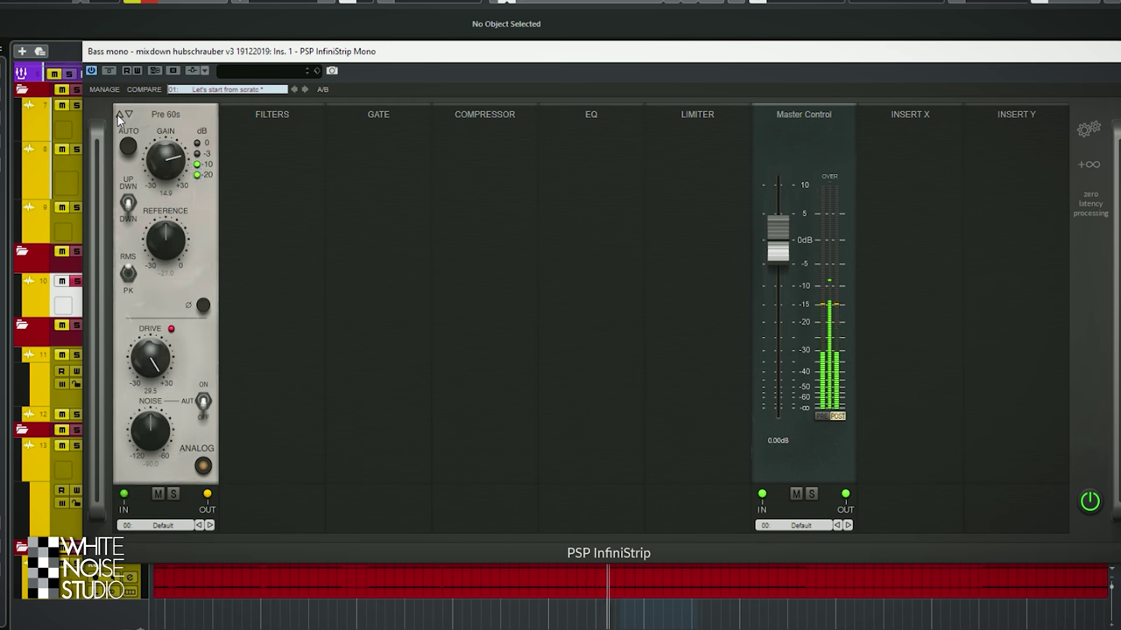
click(129, 114)
click(129, 114)
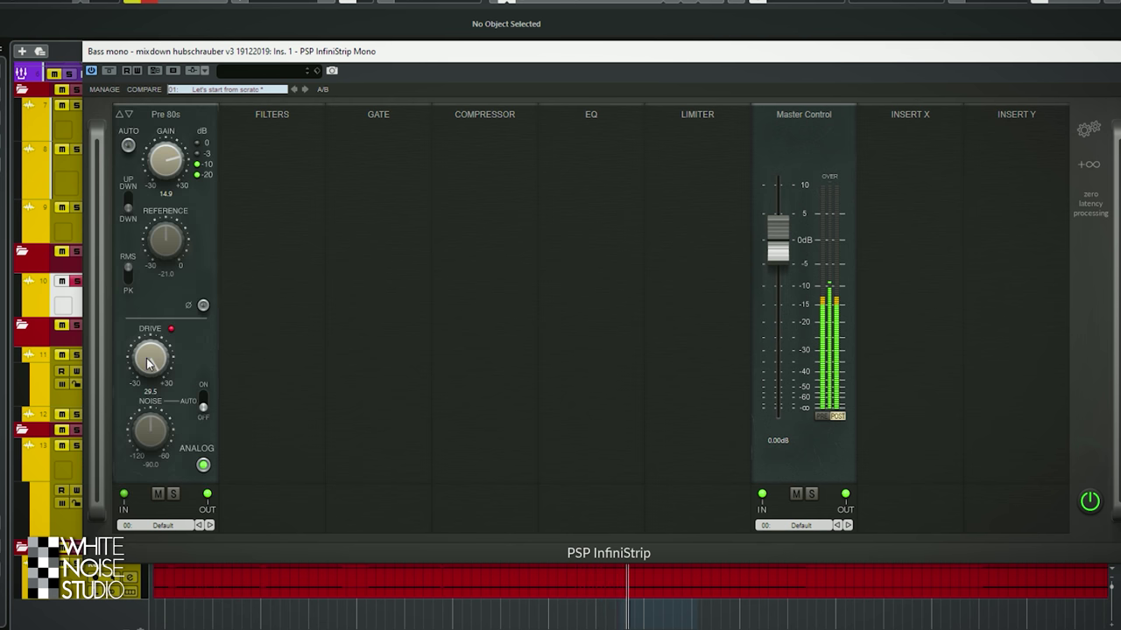
drag(170, 181, 169, 174)
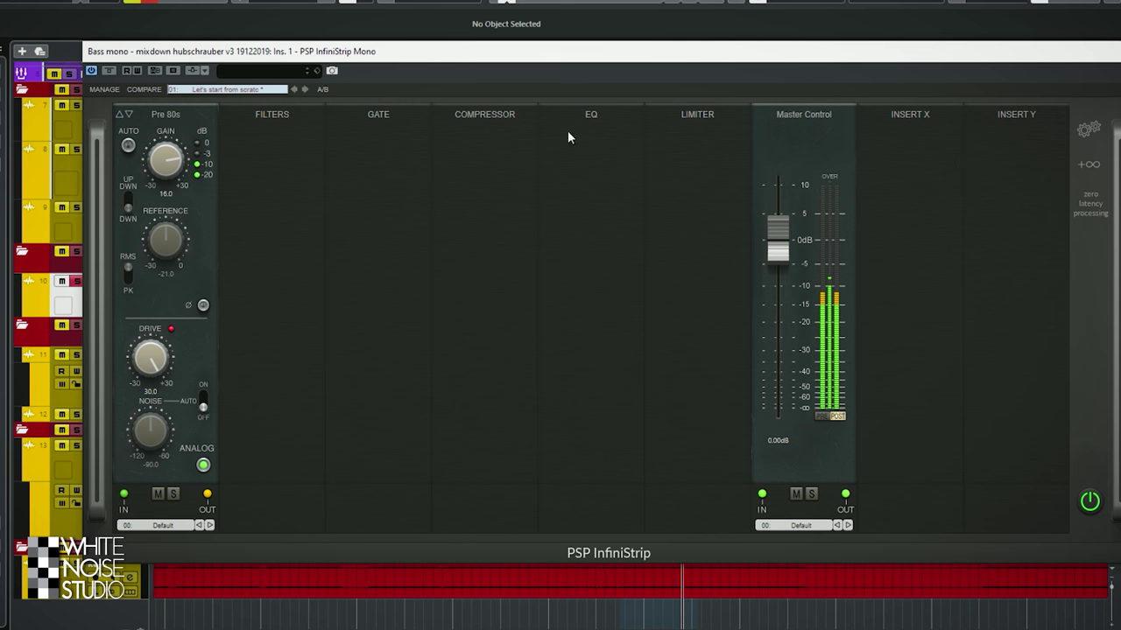
Load the Opto Pressor as the bass compressor and move it directly behind the Pre 80s preamp.
click(484, 118)
click(493, 147)
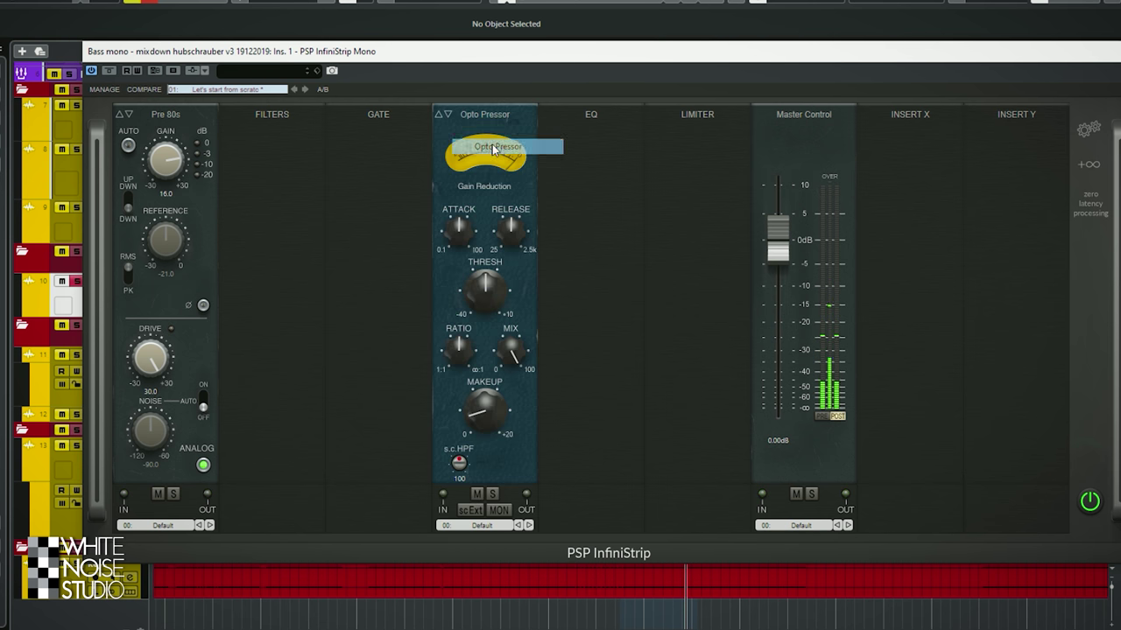
drag(495, 120, 273, 120)
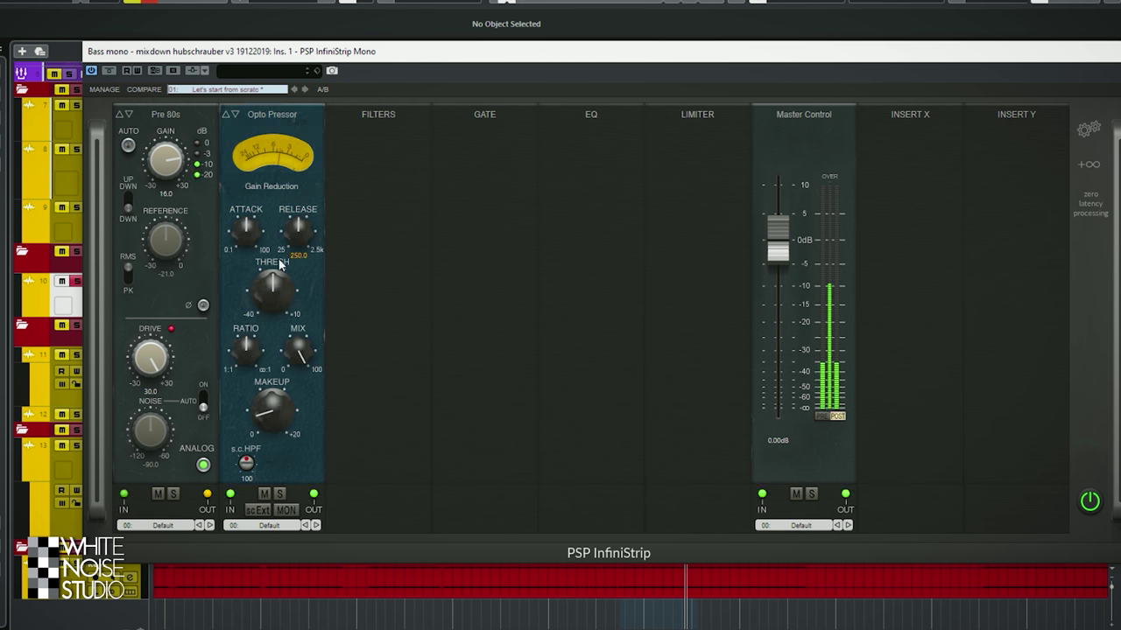
Give the Opto Pressor a slower attack, release 162.7, lower threshold and ratio, makeup 1.6 and sidechain HPF 114.
drag(268, 275, 290, 326)
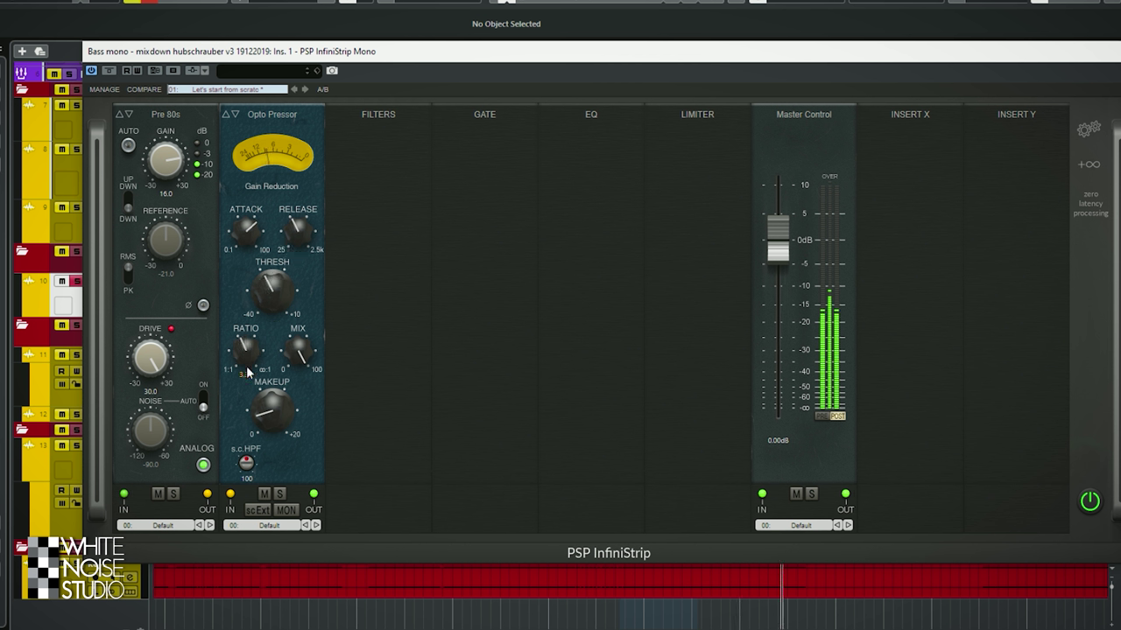
drag(245, 394, 245, 399)
drag(315, 51, 292, 47)
drag(239, 420, 208, 452)
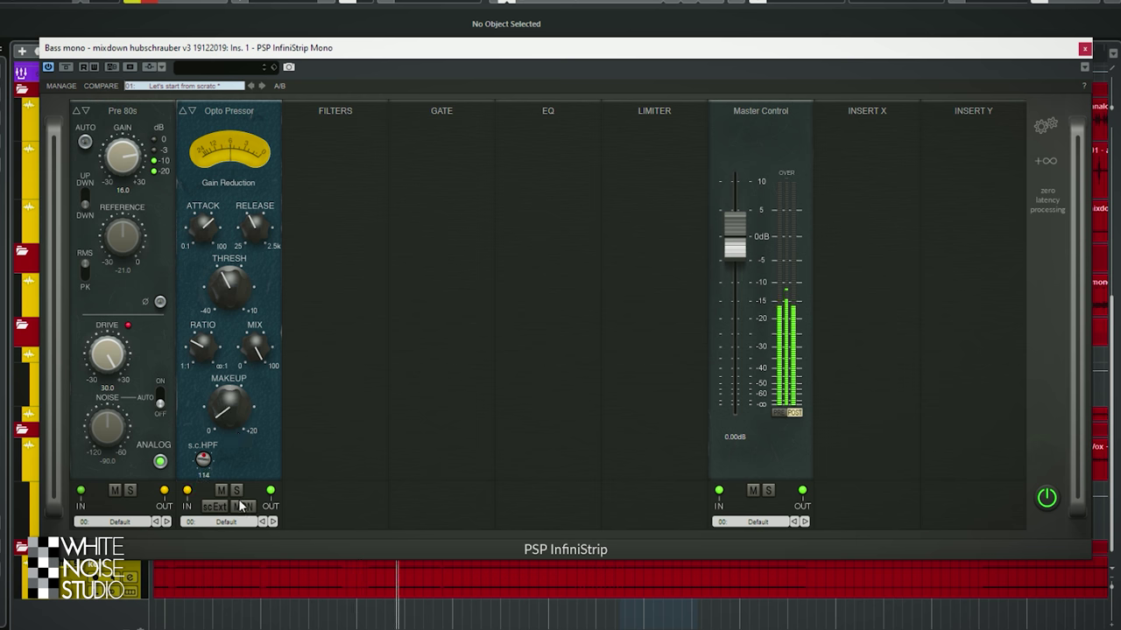
Compare the bass with the Opto Pressor's monitor, solo and mute toggled, and with the whole channel strip bypassed.
click(243, 507)
click(243, 508)
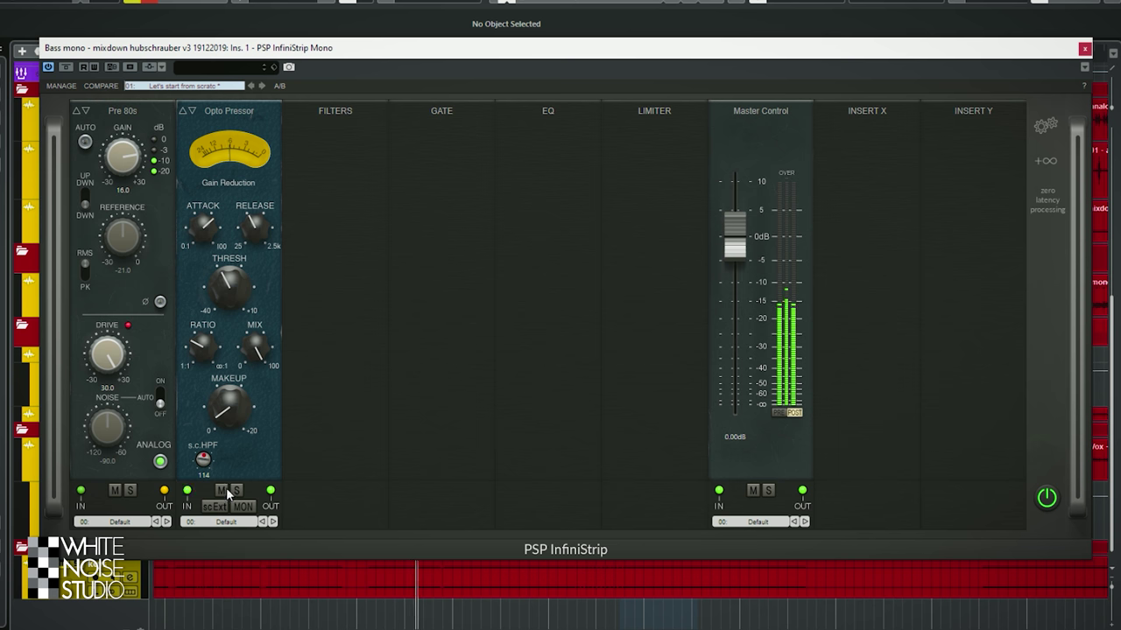
click(236, 491)
click(237, 493)
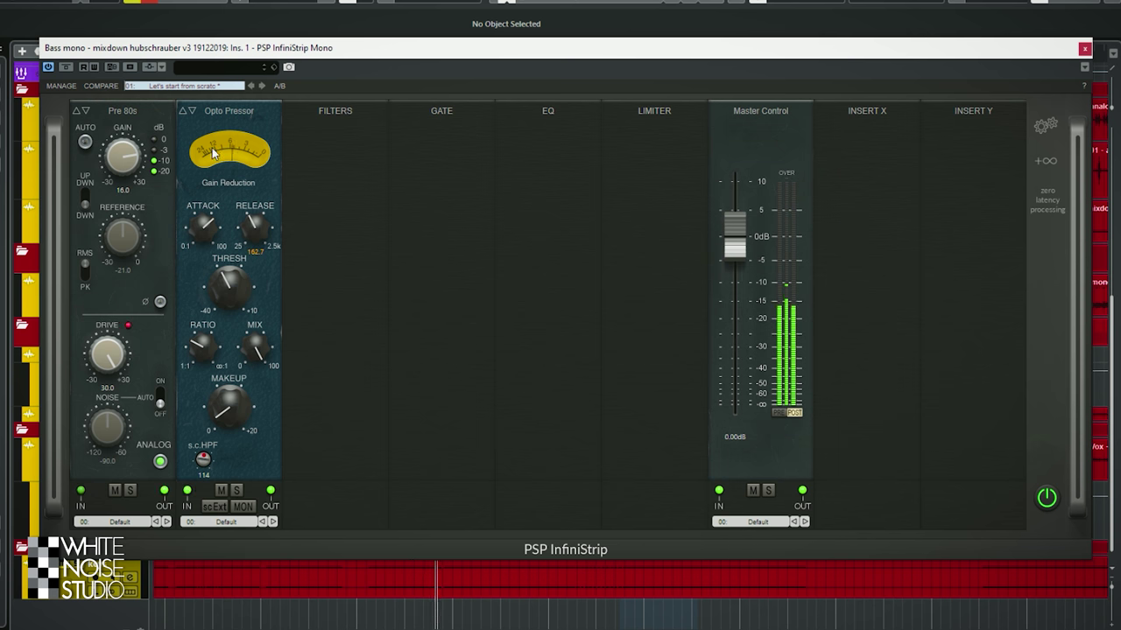
click(221, 493)
click(221, 493)
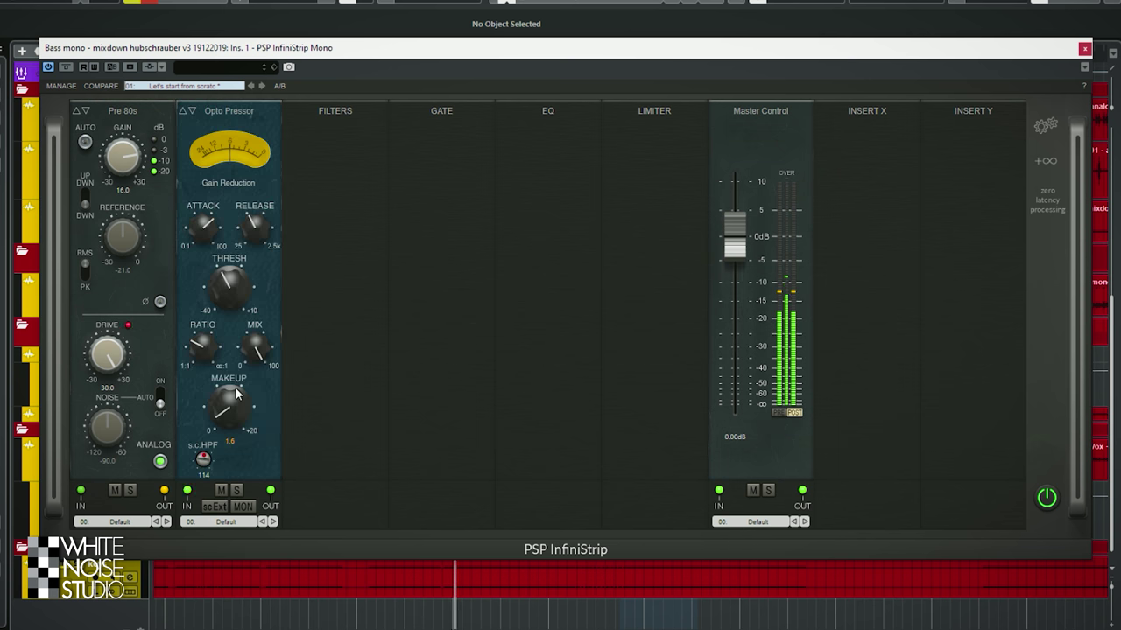
click(66, 67)
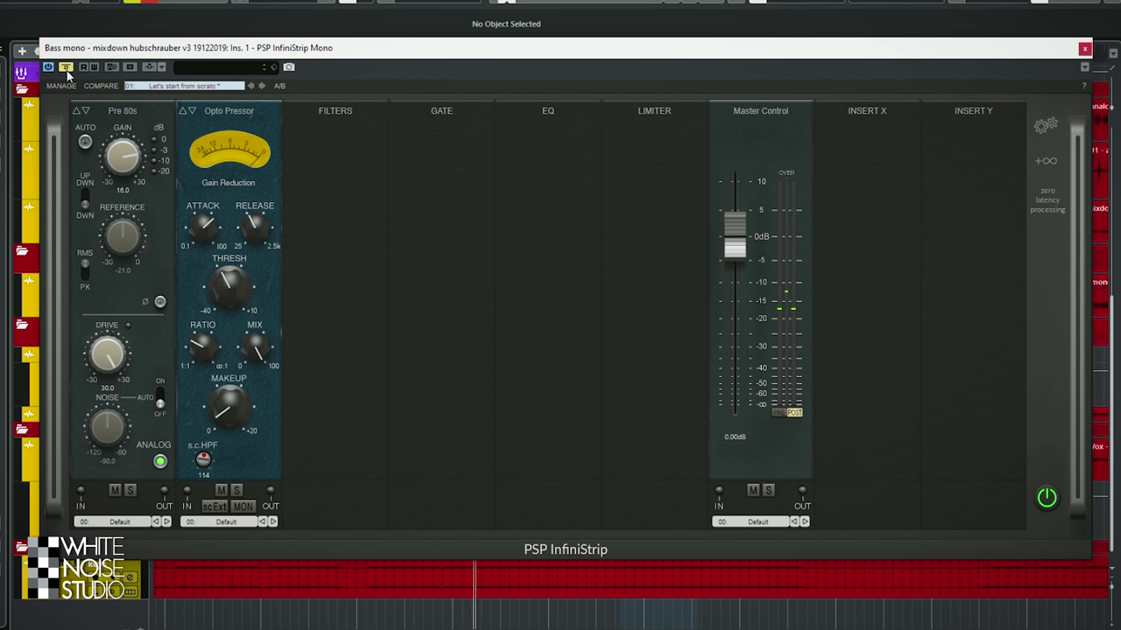
click(65, 67)
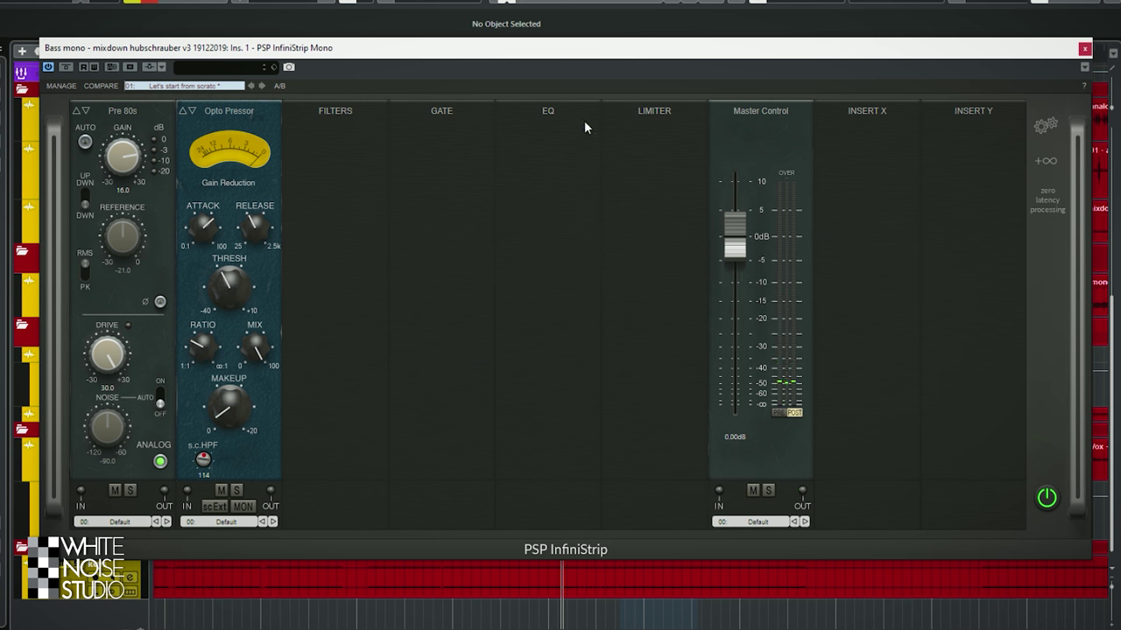
Place a PreQursor EQ behind the Opto Pressor, and boost its LO band 2.0 dB at 93.9 and HM band 1.3 dB at 2k5.
click(549, 111)
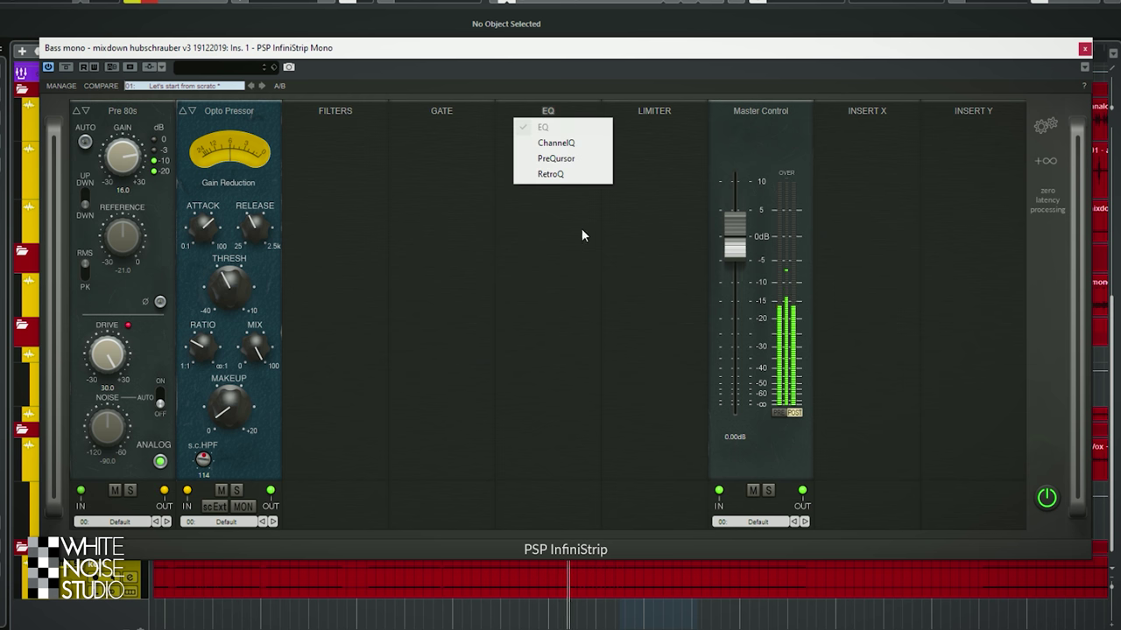
click(562, 159)
drag(548, 111, 336, 111)
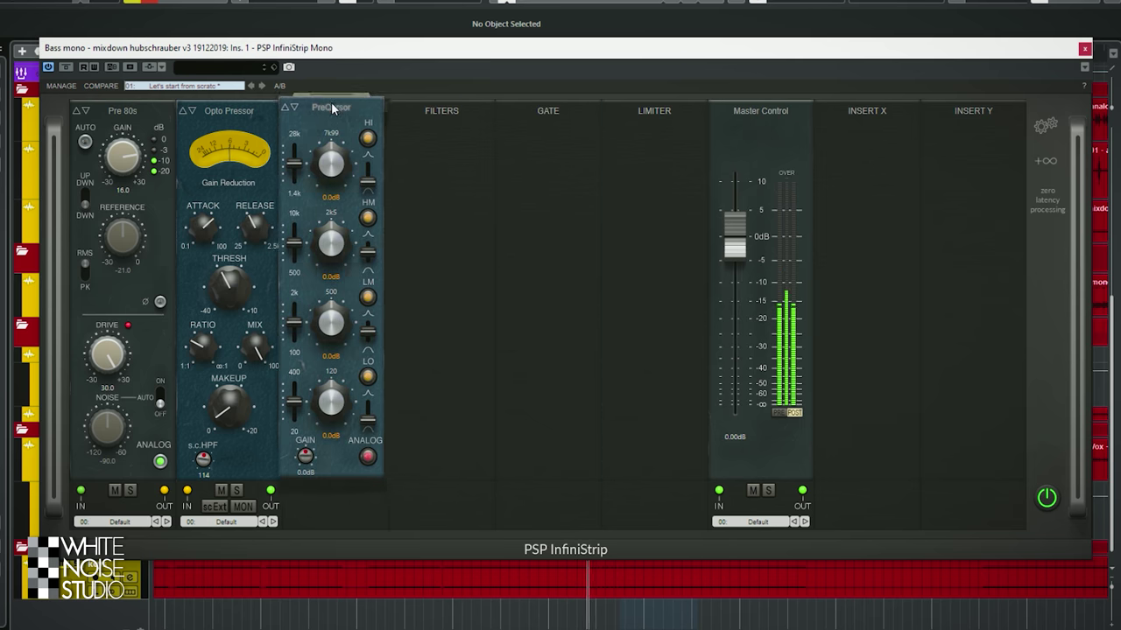
mouse_move(342, 400)
mouse_down()
mouse_move(338, 410)
mouse_move(343, 391)
mouse_move(330, 400)
mouse_move(332, 418)
mouse_up()
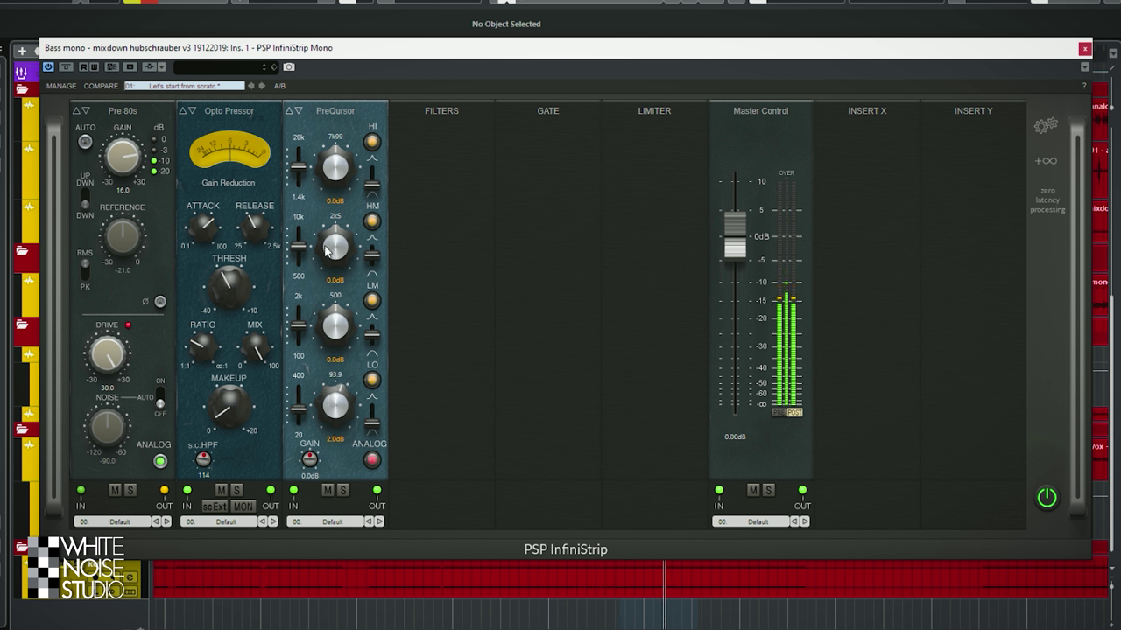
drag(334, 232, 336, 238)
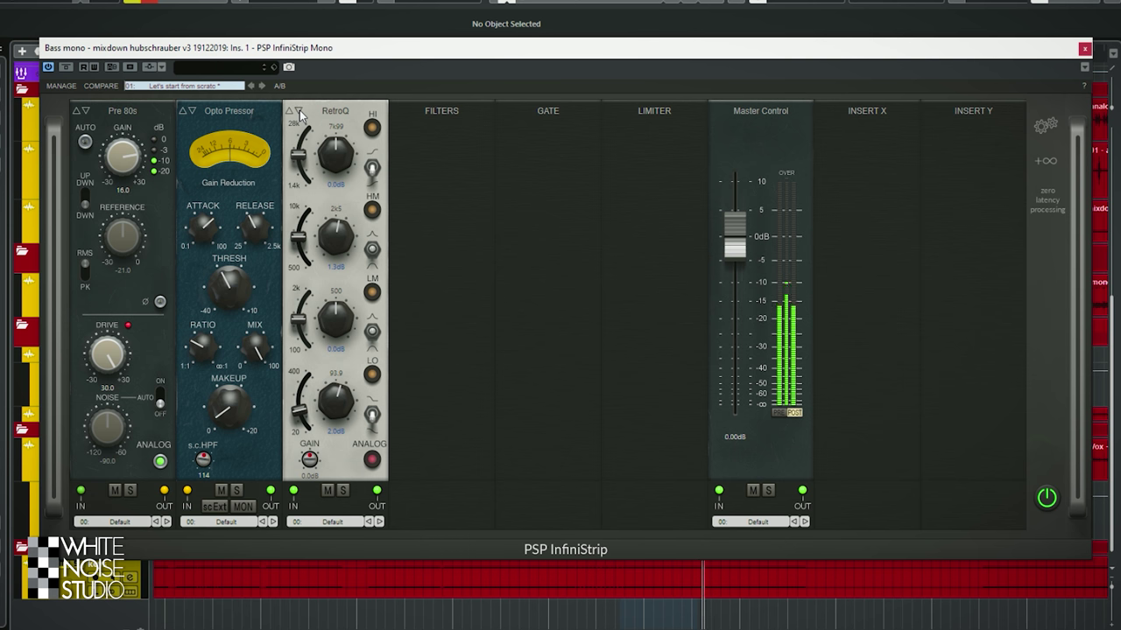
Compare the PreQursor and RetroQ models with the same EQ settings on the bass, and choose RetroQ.
click(290, 112)
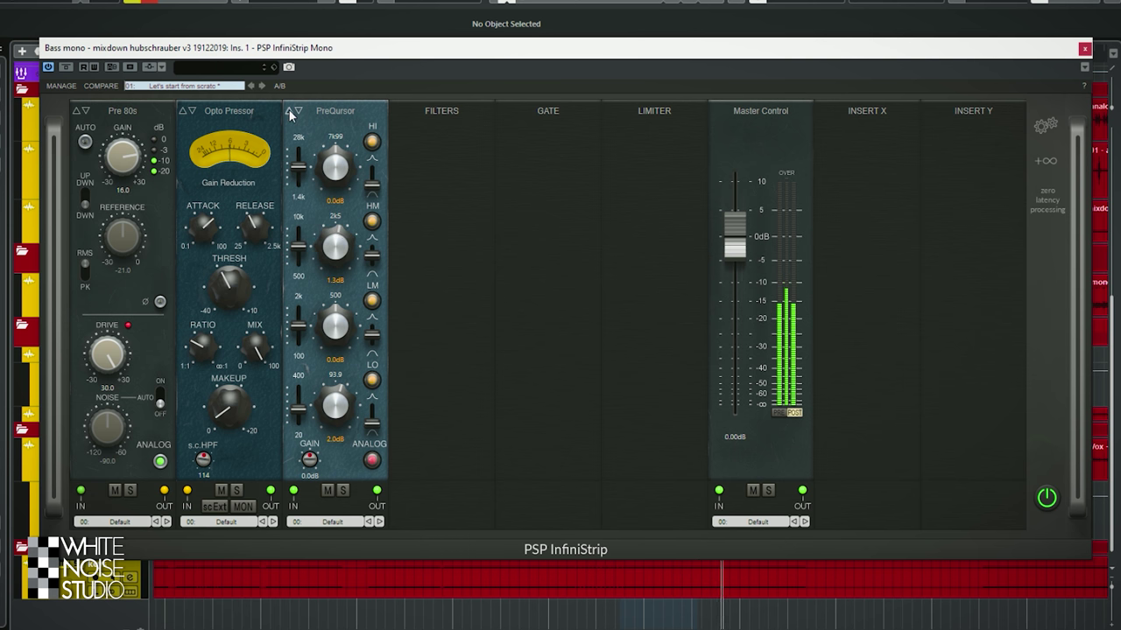
click(289, 110)
click(298, 111)
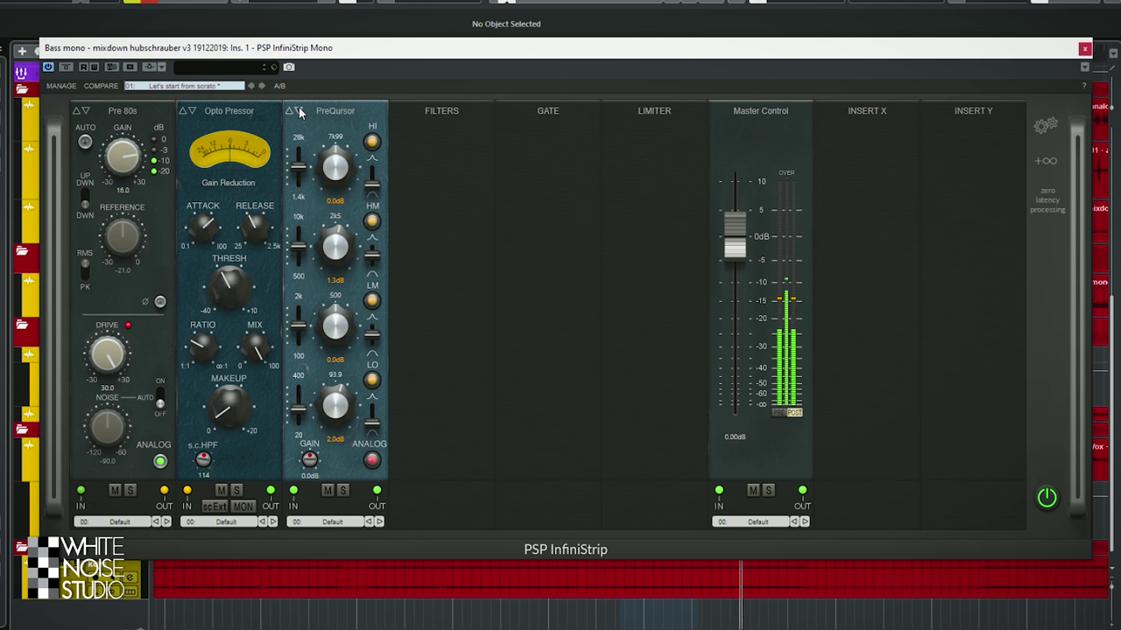
click(298, 111)
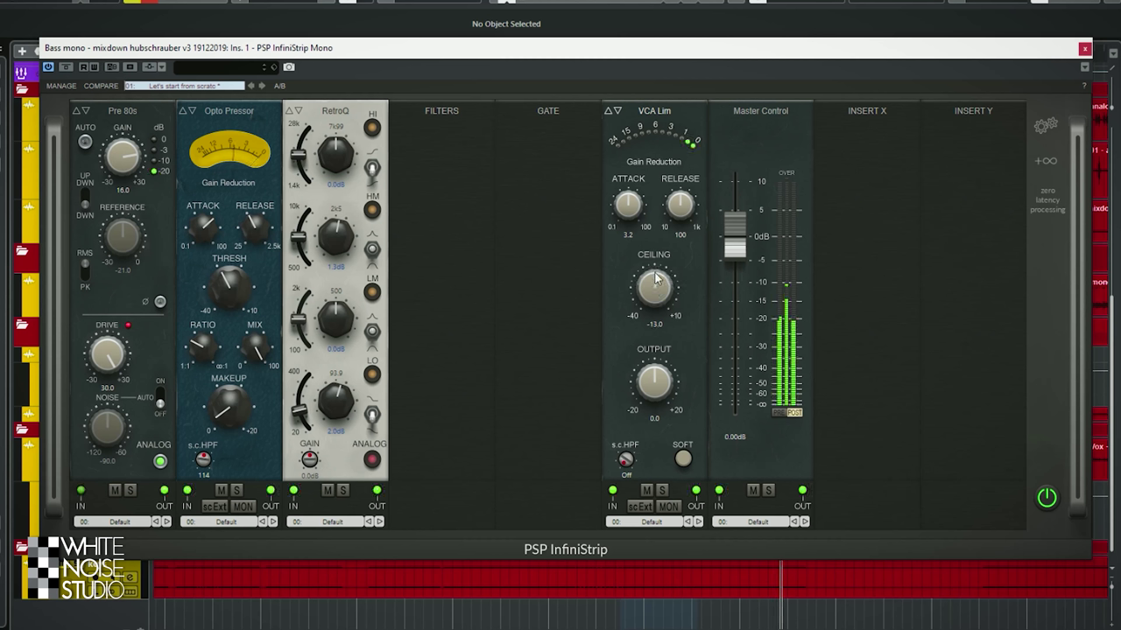
Set the VCA Lim's ceiling to -17.0, and unsolo the bass to play the full mix from about 1:40.
drag(656, 331, 666, 304)
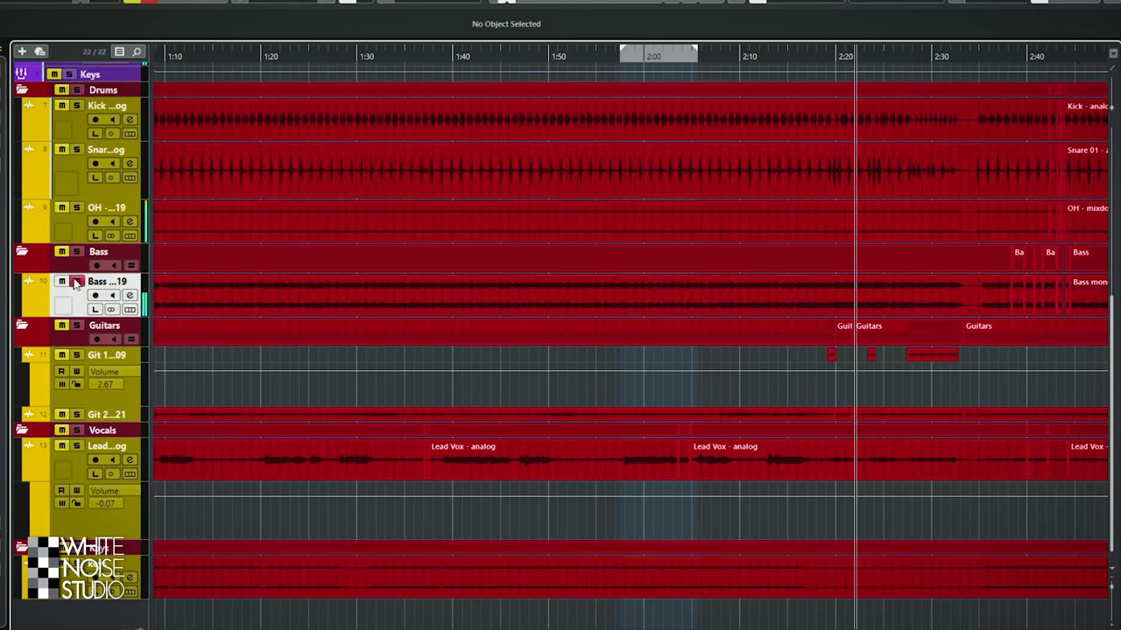
click(75, 282)
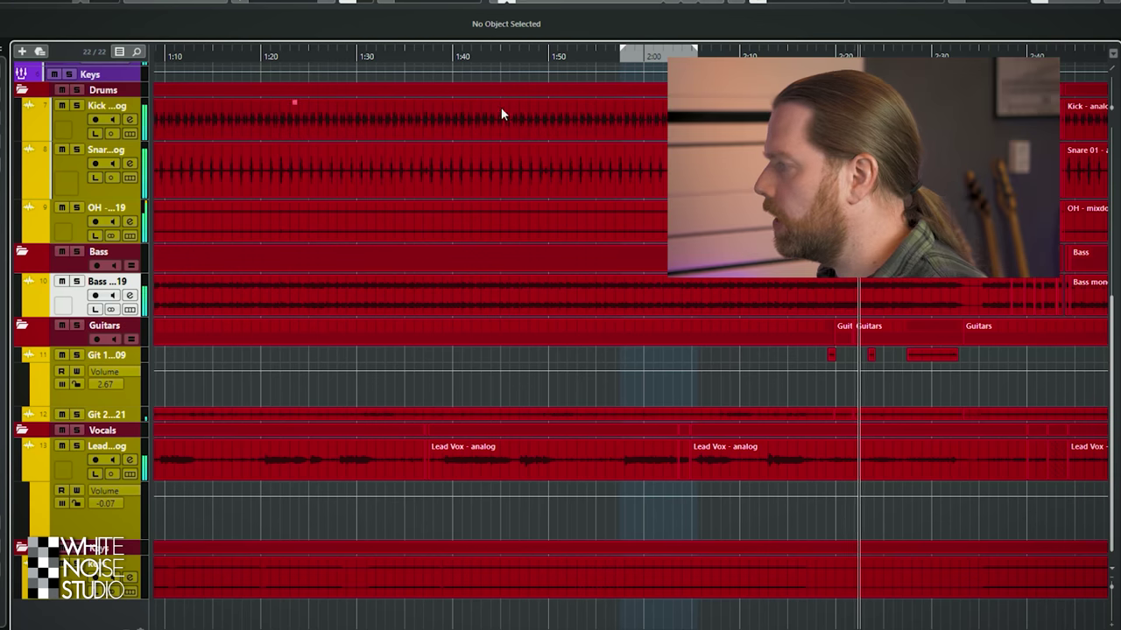
click(464, 58)
key(space)
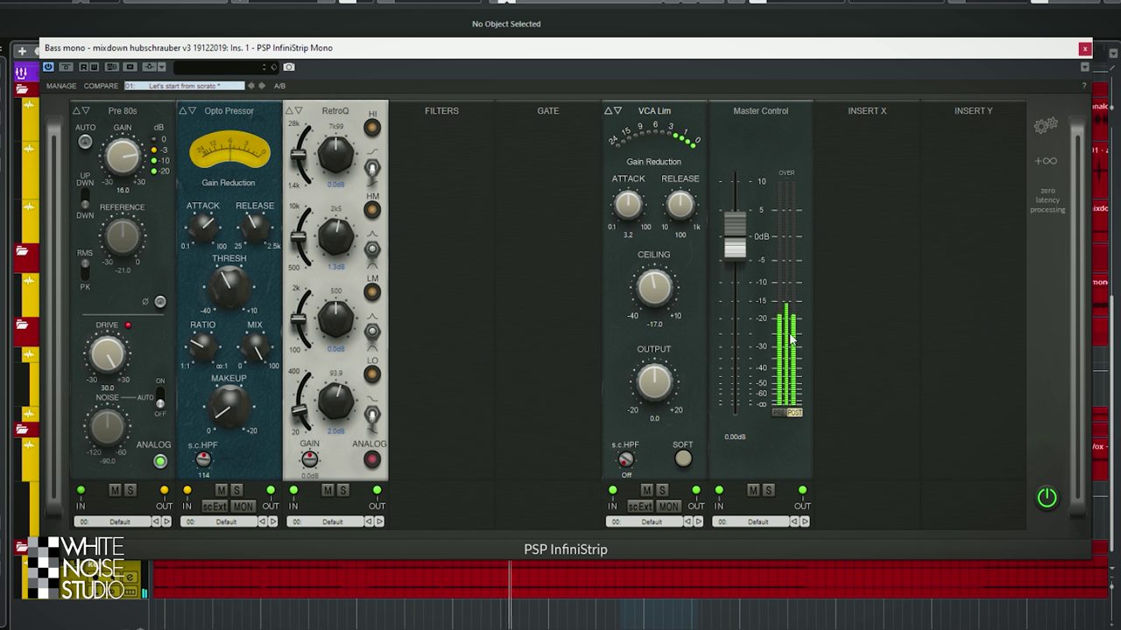
Set the bass master fader to 1.66 dB, mute the VCA Lim and boost the RetroQ's LO band to about 10 dB at 117.
drag(745, 229, 749, 238)
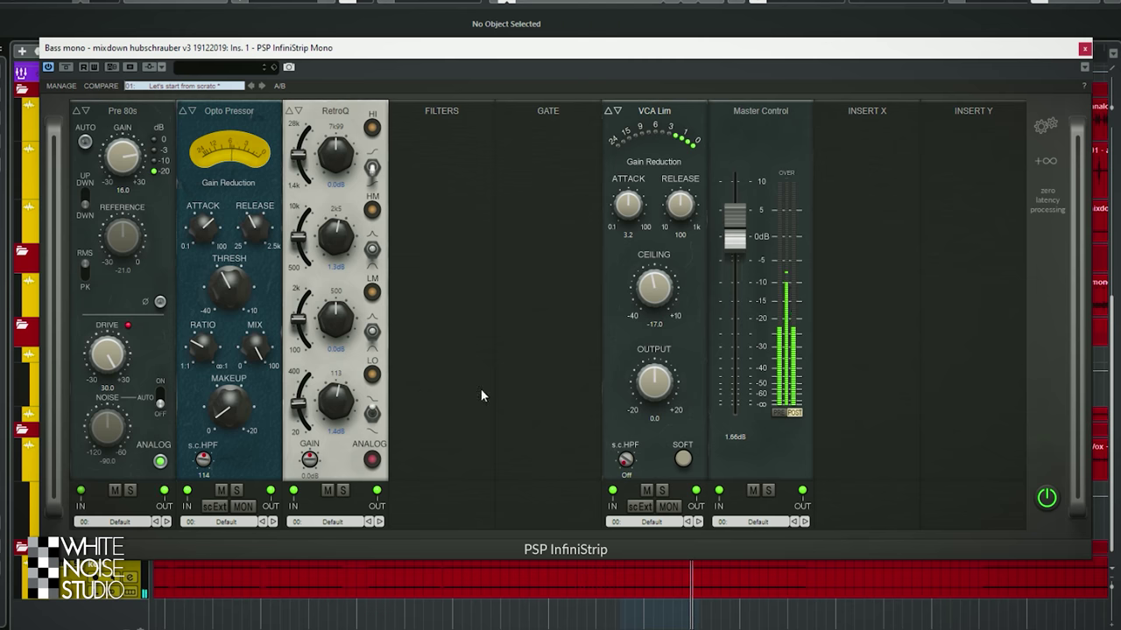
click(646, 490)
scroll(349, 396, up, 5)
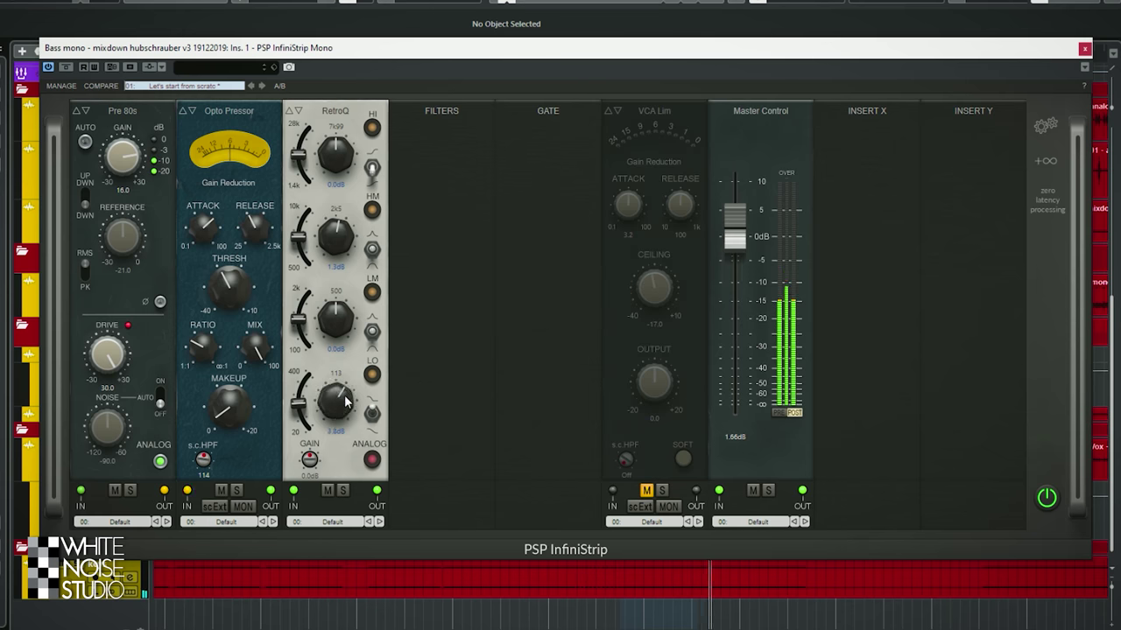
scroll(355, 392, up, 3)
drag(300, 404, 340, 408)
scroll(342, 408, down, 1)
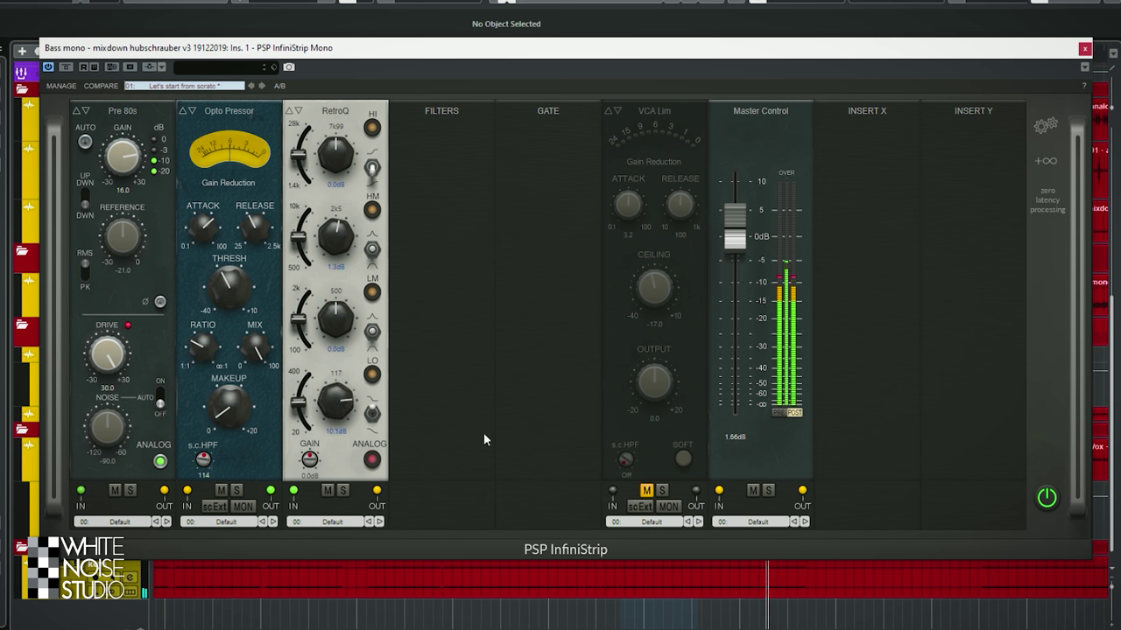
Unmute the VCA Lim, set its ceiling to -9.8 and the master fader to -0.42 dB, and close the bass channel strip.
click(645, 491)
drag(655, 290, 664, 270)
drag(735, 238, 735, 251)
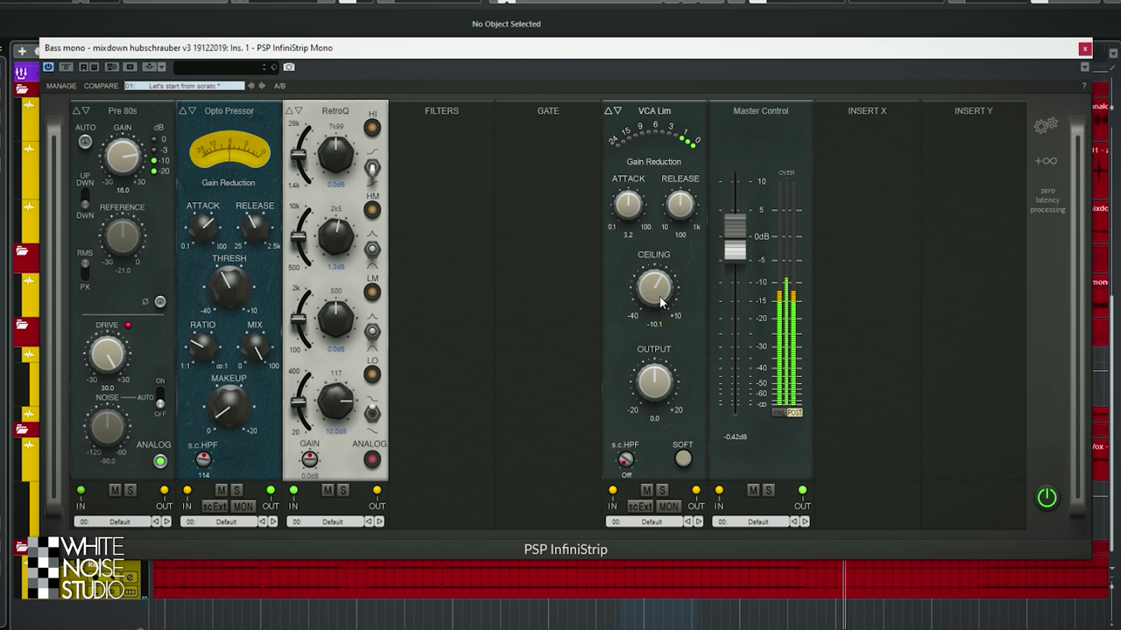
scroll(648, 302, up, 1)
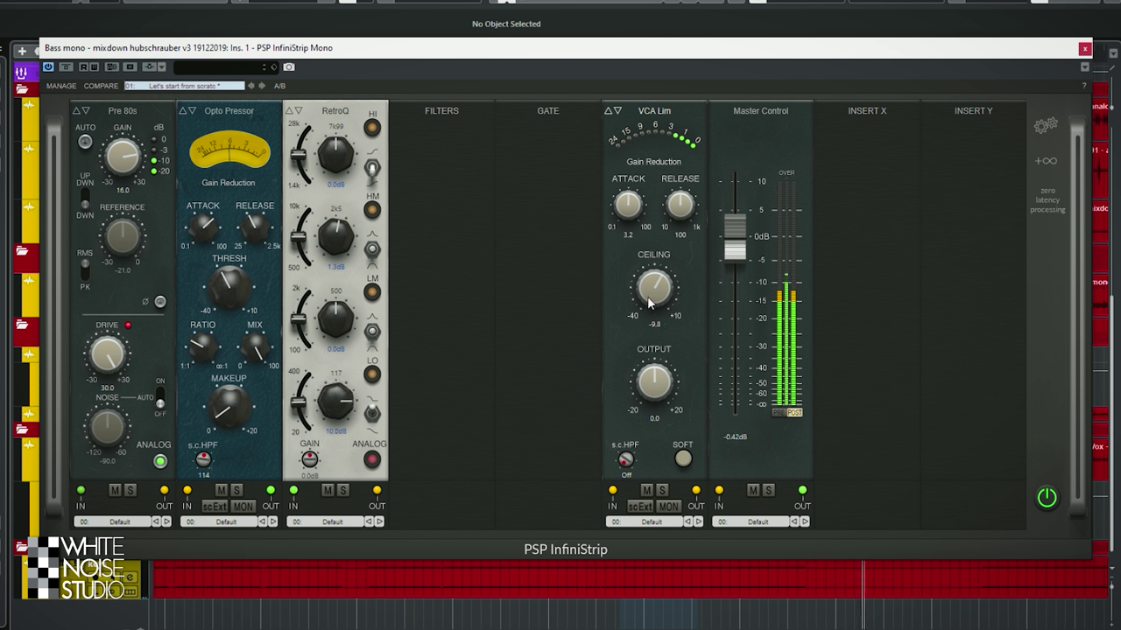
click(1084, 50)
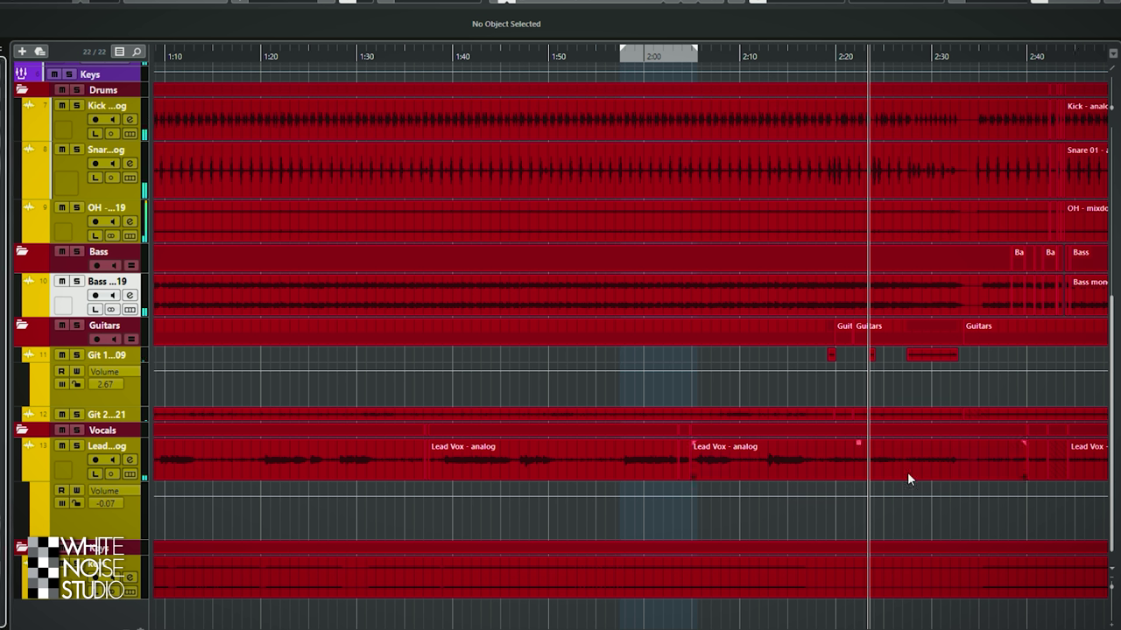
Stop playback, solo the Git 2 vox md421 track and show its InfiniStrip in mini view mode.
key(space)
click(122, 419)
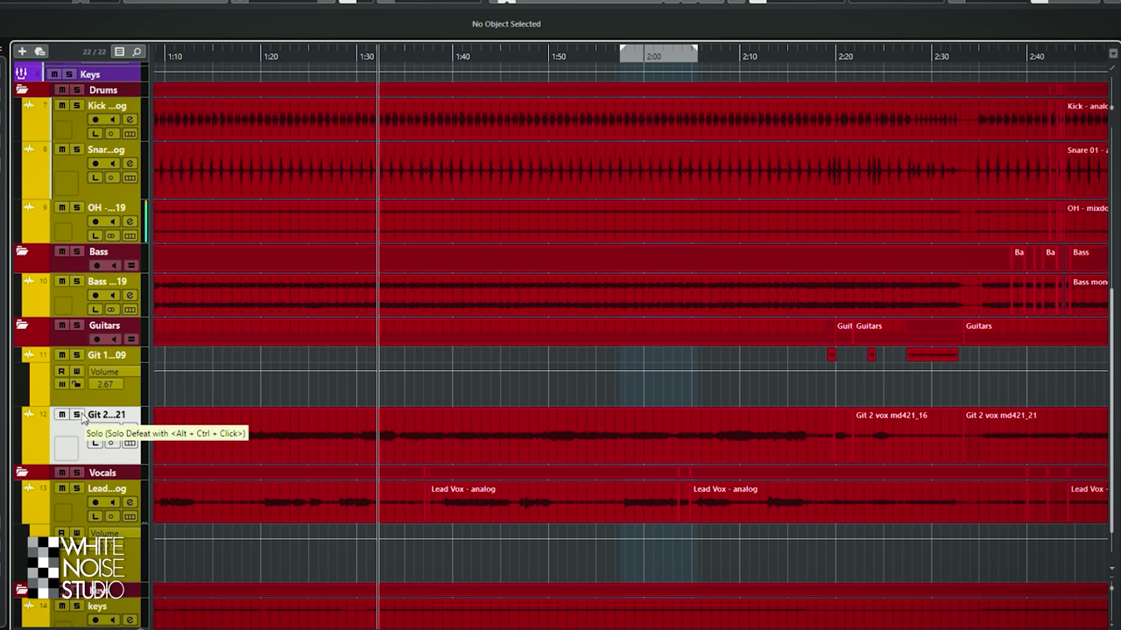
click(77, 415)
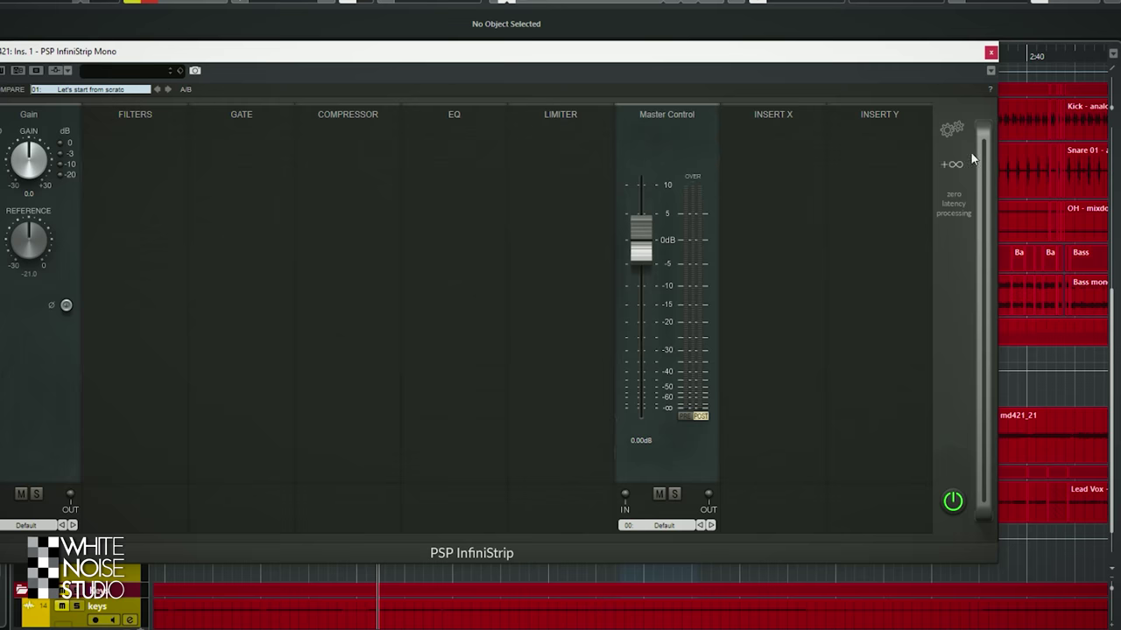
click(956, 132)
click(985, 173)
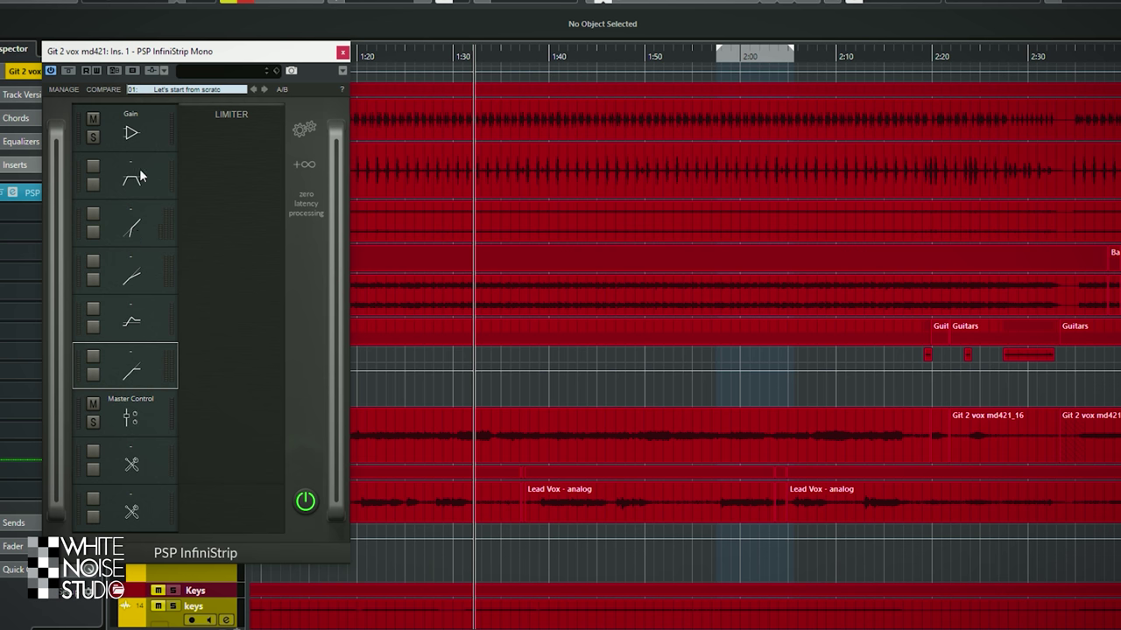
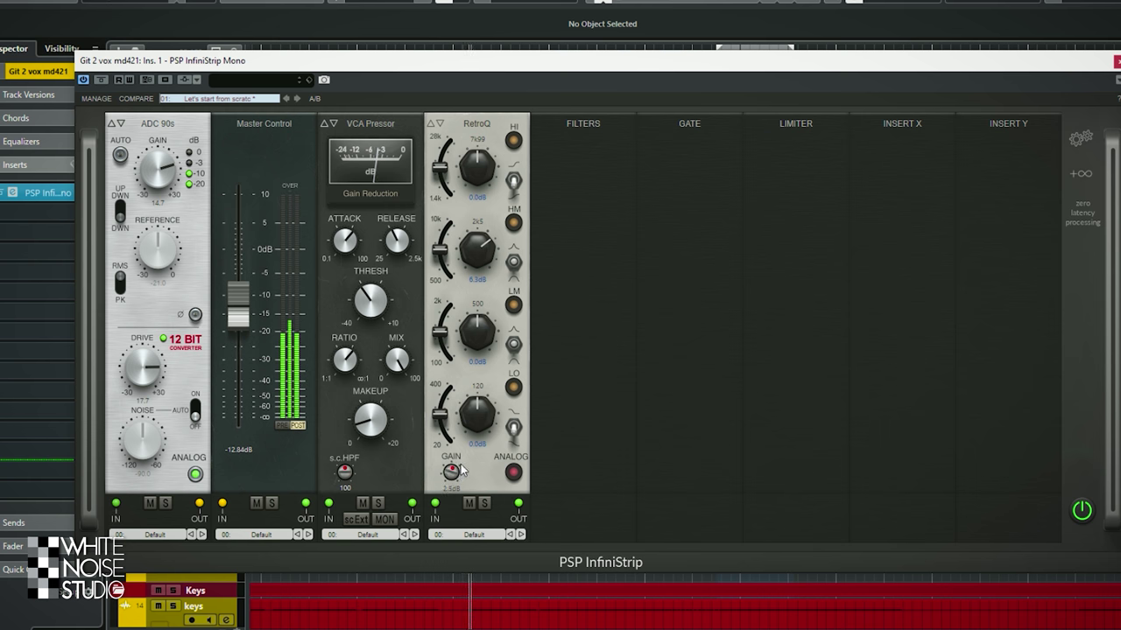
Compare the guitar with the whole channel strip bypassed and active, and close the plug-in window.
click(1081, 511)
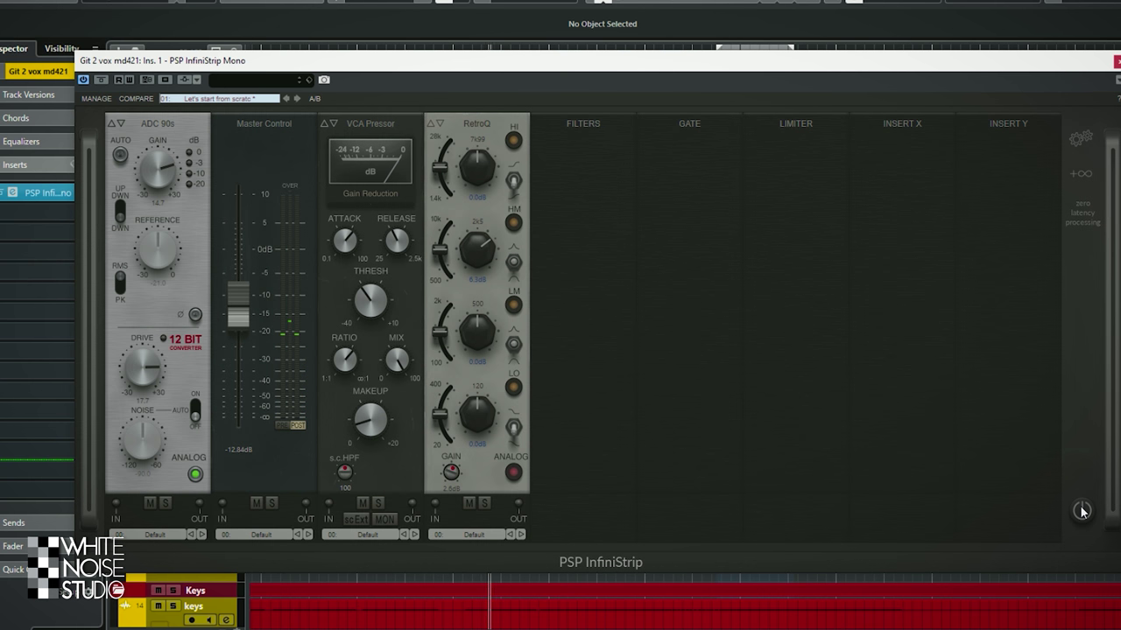
click(1081, 510)
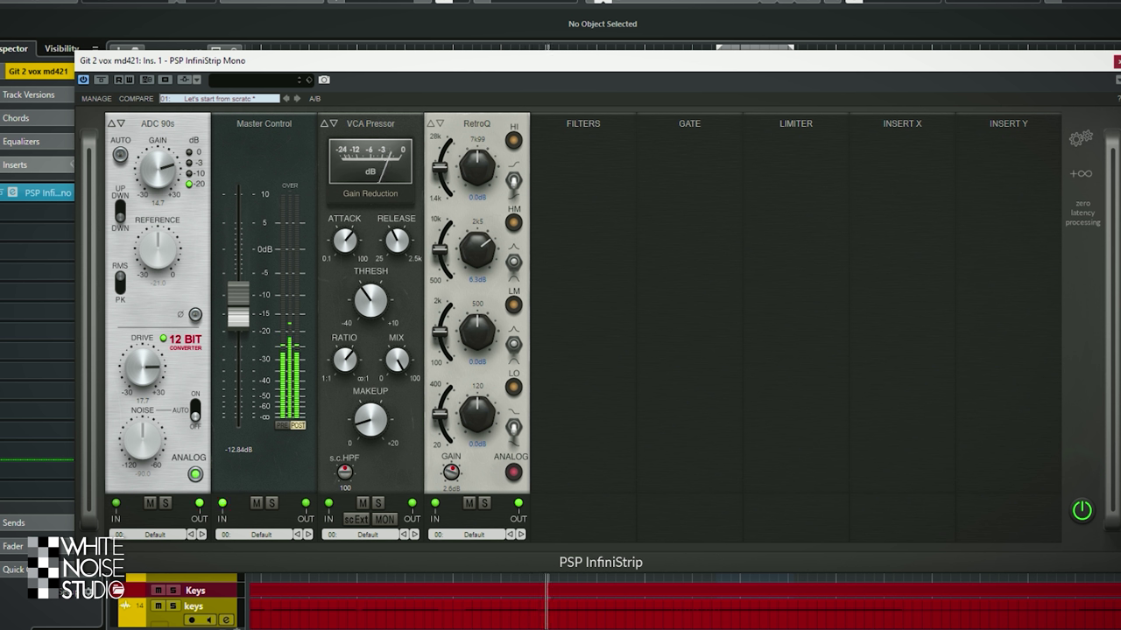
key(ctrl+w)
Solo and play the keys track, and show its InfiniStrip in full view mode.
scroll(627, 205, down, 1)
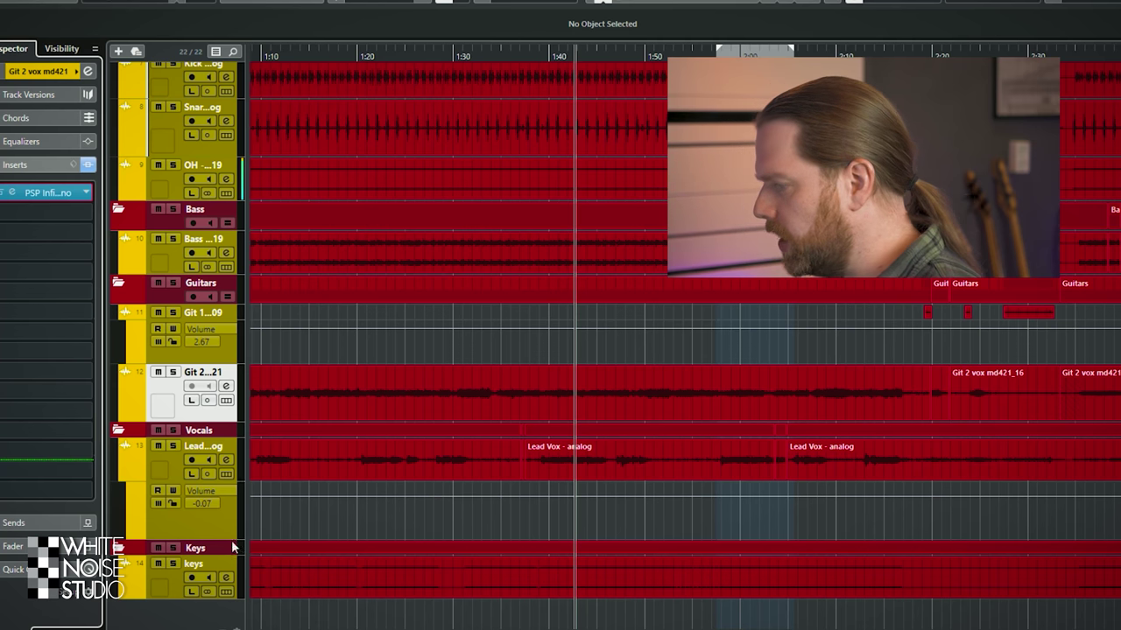
click(206, 580)
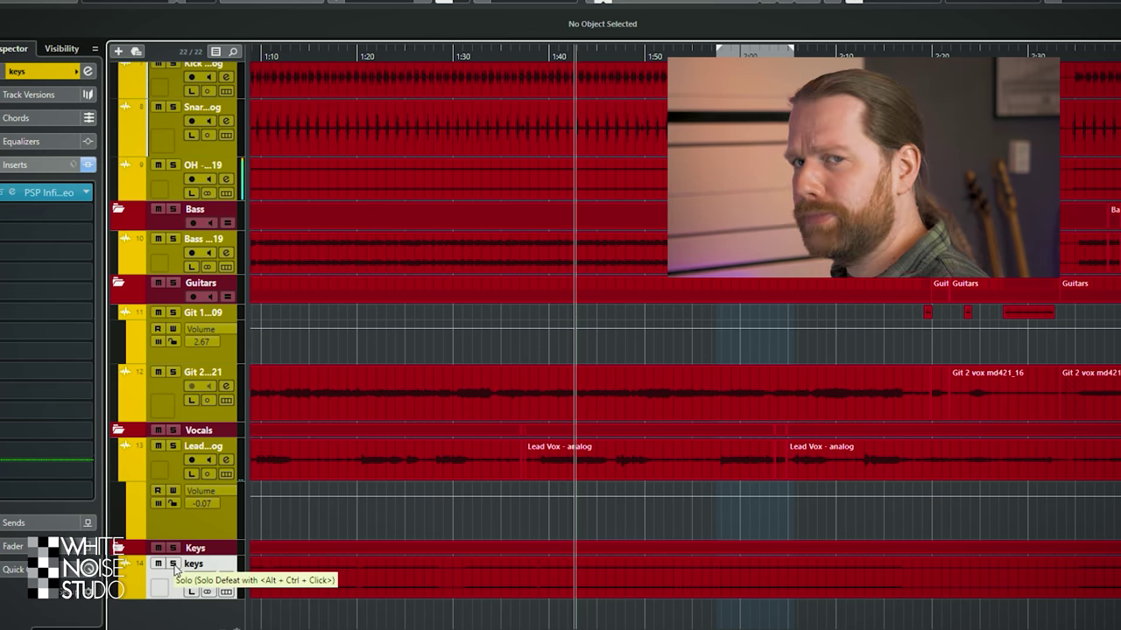
click(174, 564)
key(space)
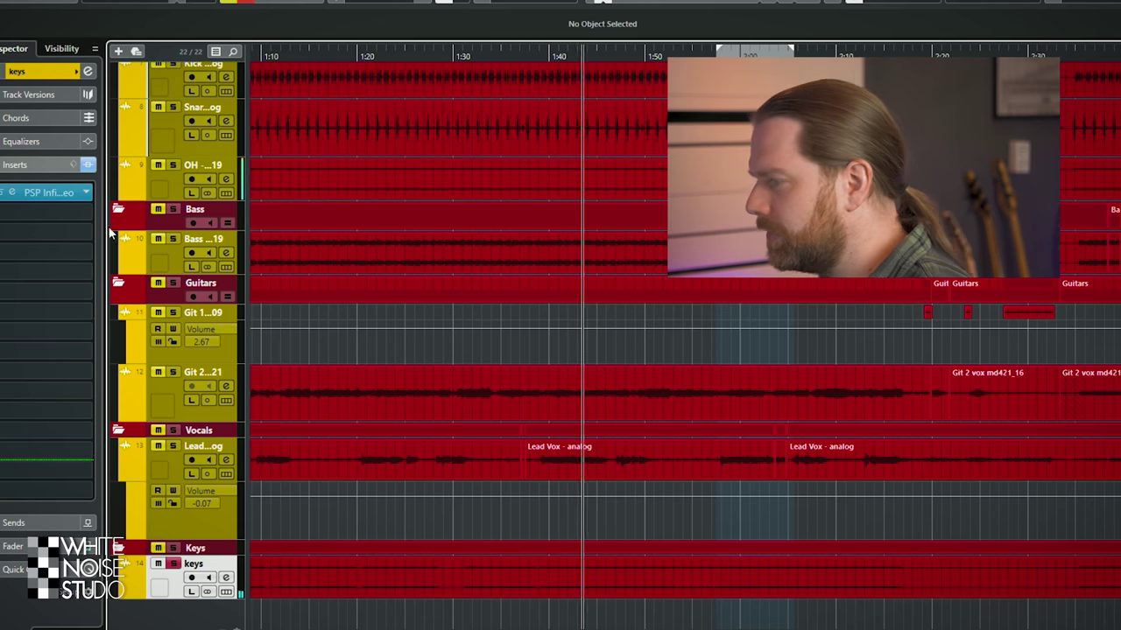
click(49, 192)
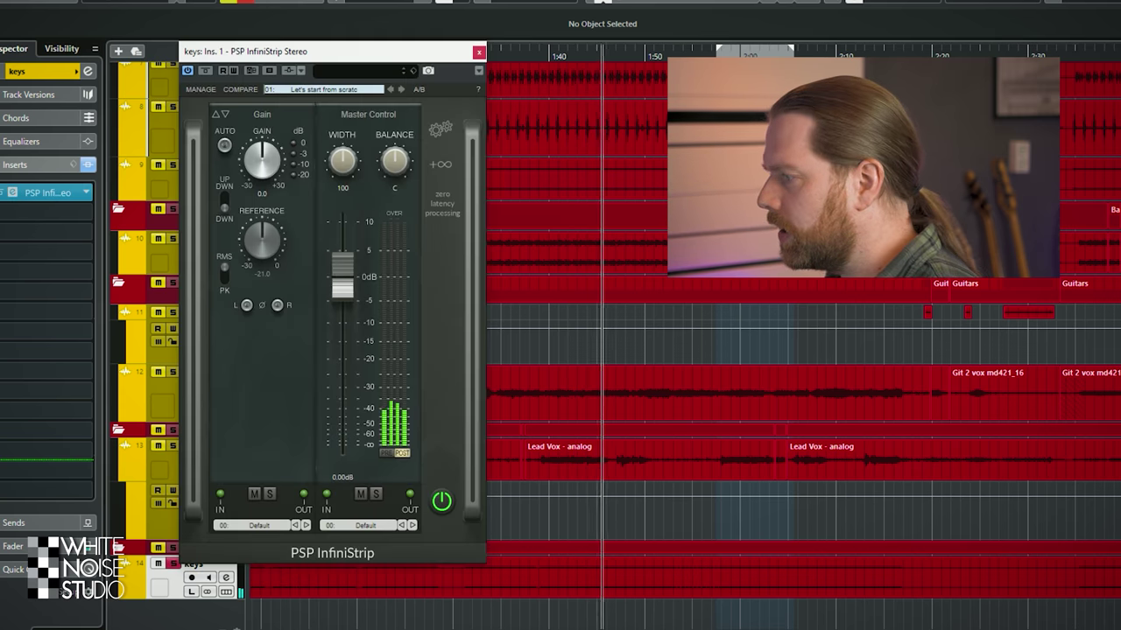
click(440, 129)
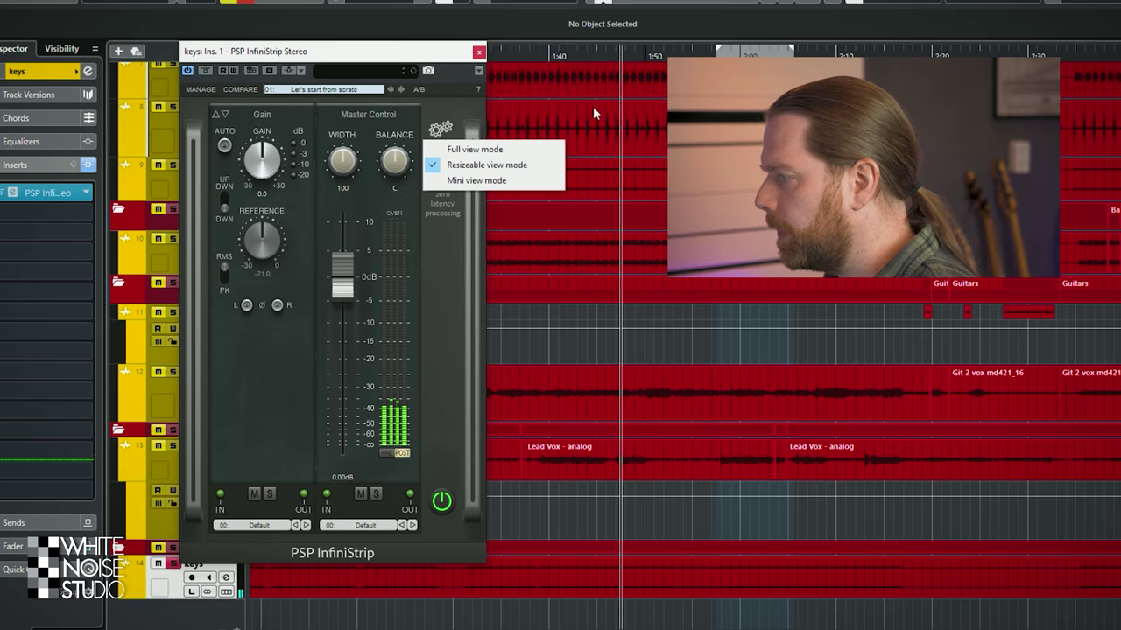
click(477, 149)
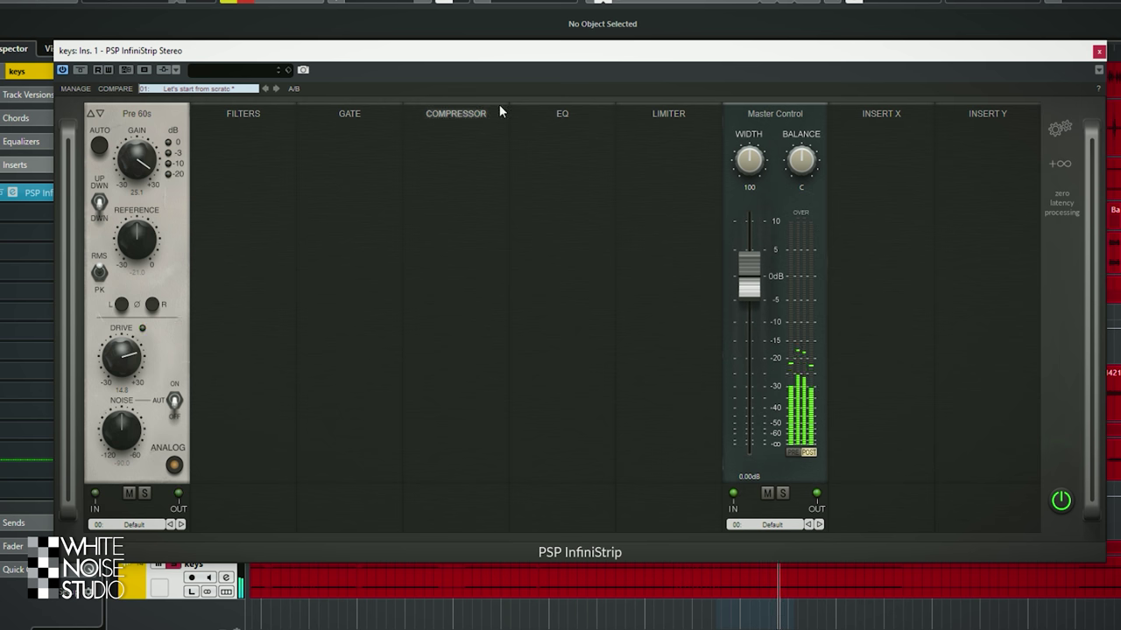
Place a PreQursor EQ behind the Pre 60s on the keys, boosting HM 4.1 dB at 2k81 and LM 2.6 dB at 596.
click(572, 119)
click(603, 160)
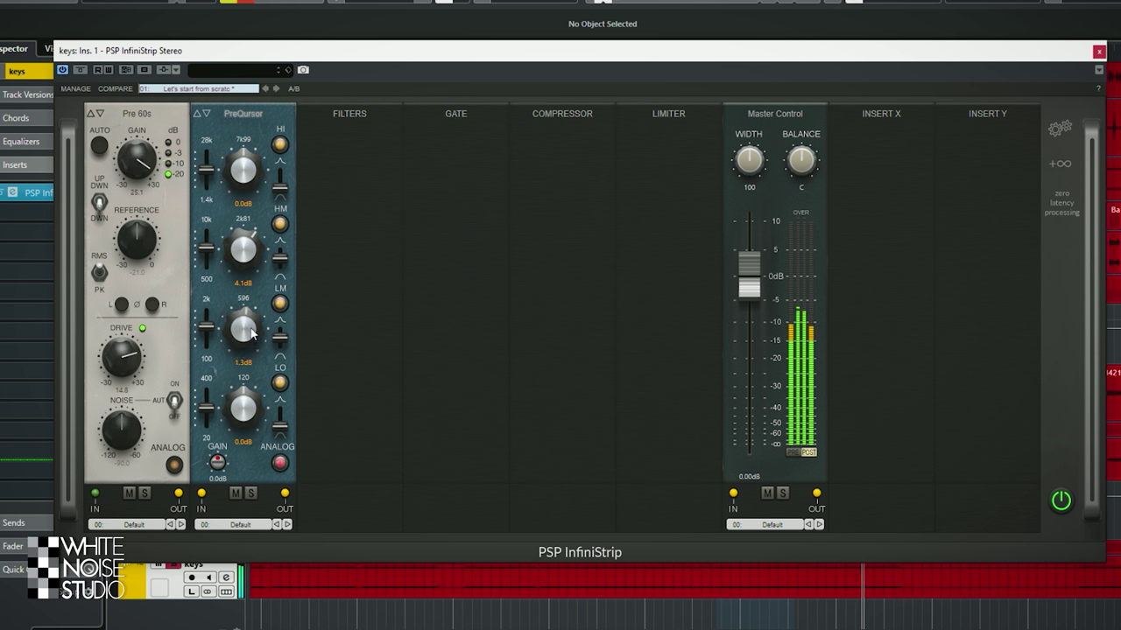
key(Escape)
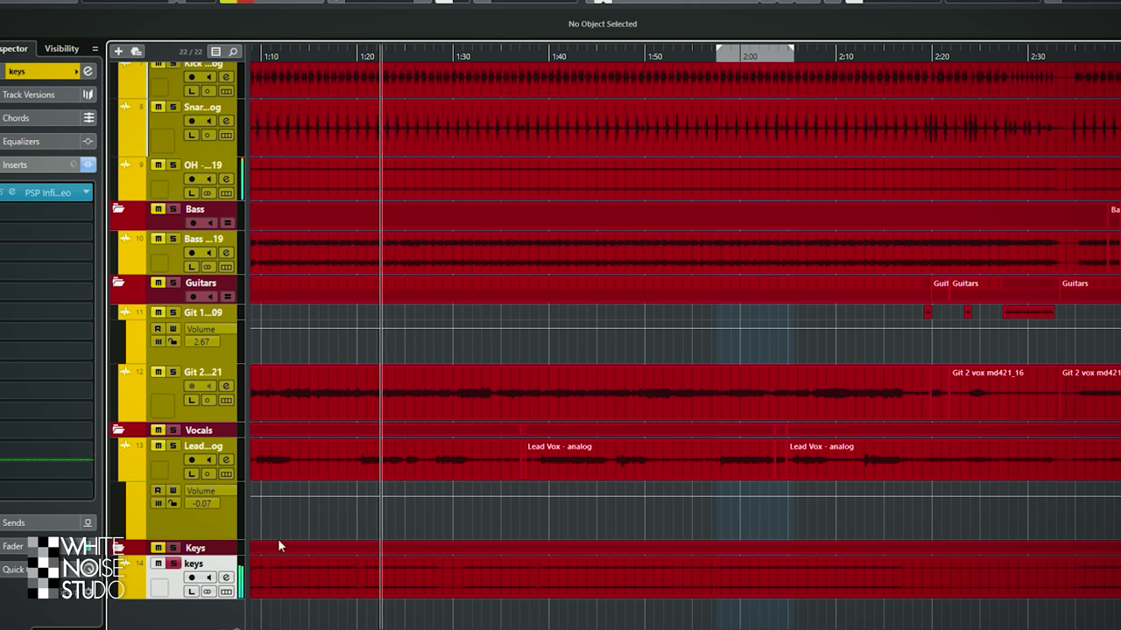
Lower the keys' master fader to -4.72 dB, check the effect of muting the Pre 60s, and close the channel strip.
click(12, 192)
drag(749, 268, 751, 303)
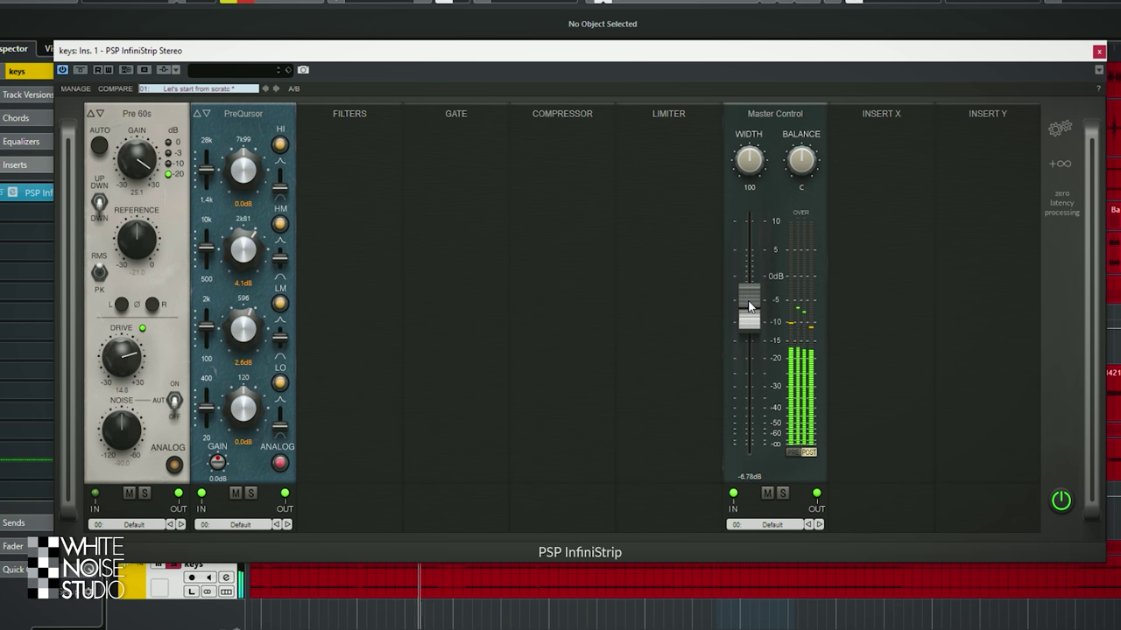
click(129, 496)
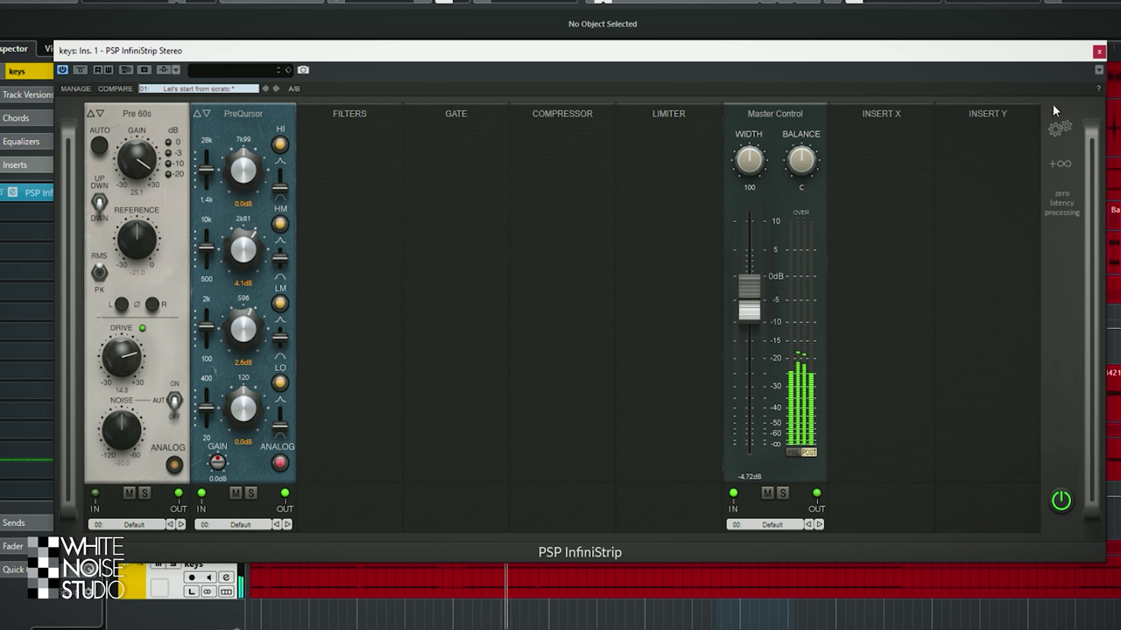
click(1098, 52)
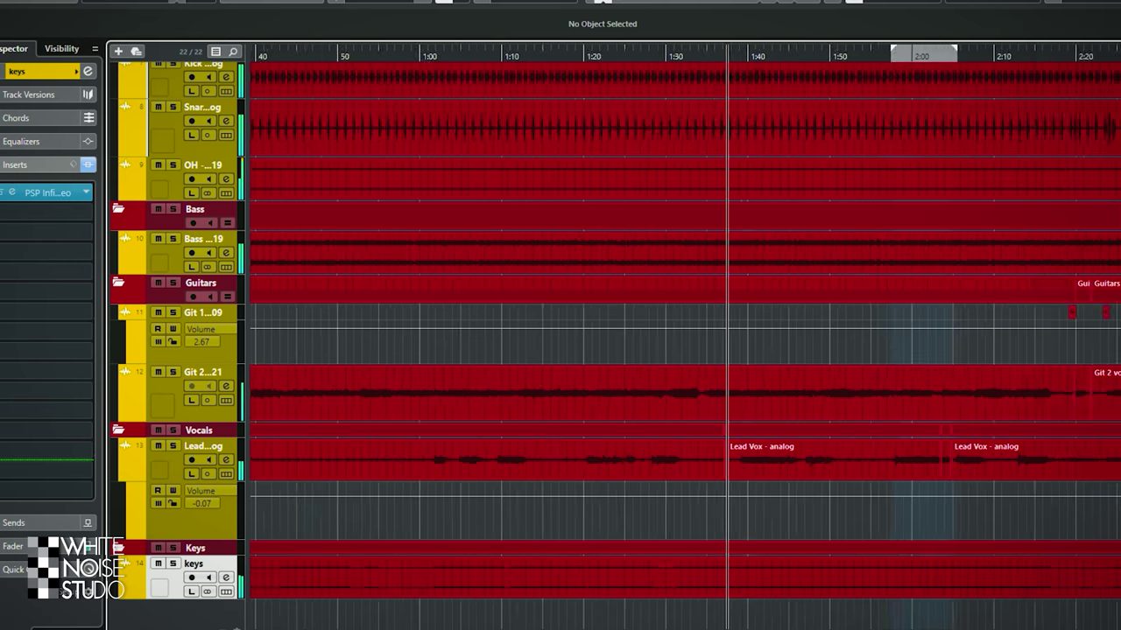
Show the whole song in the arrangement and examine the lead vocal's InfiniStrip module chain and levels.
key(g)
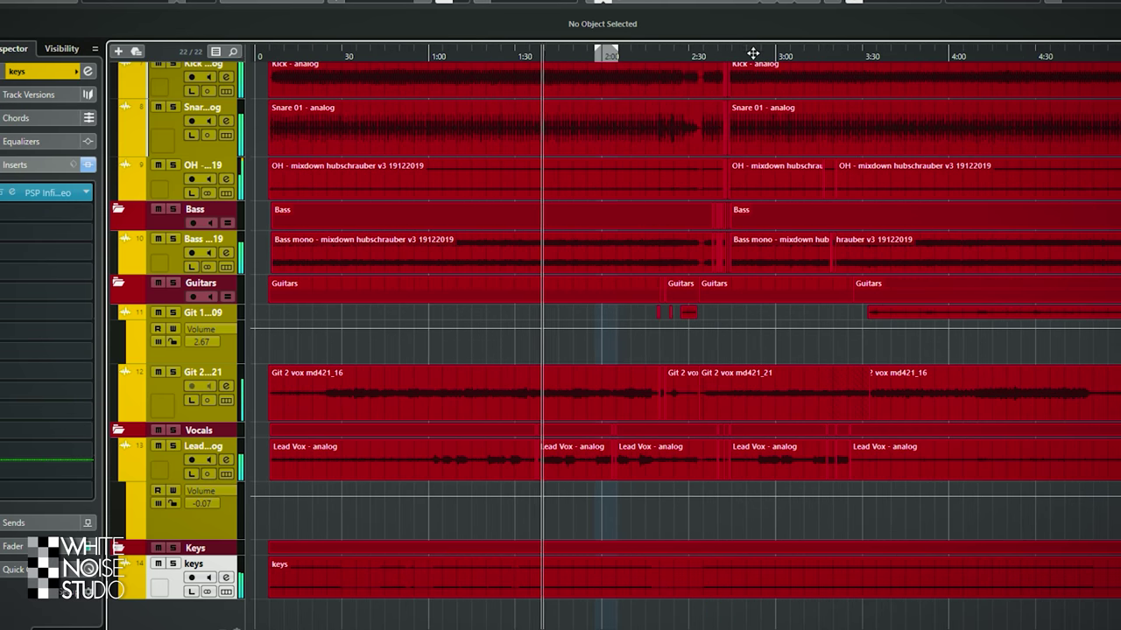
click(170, 458)
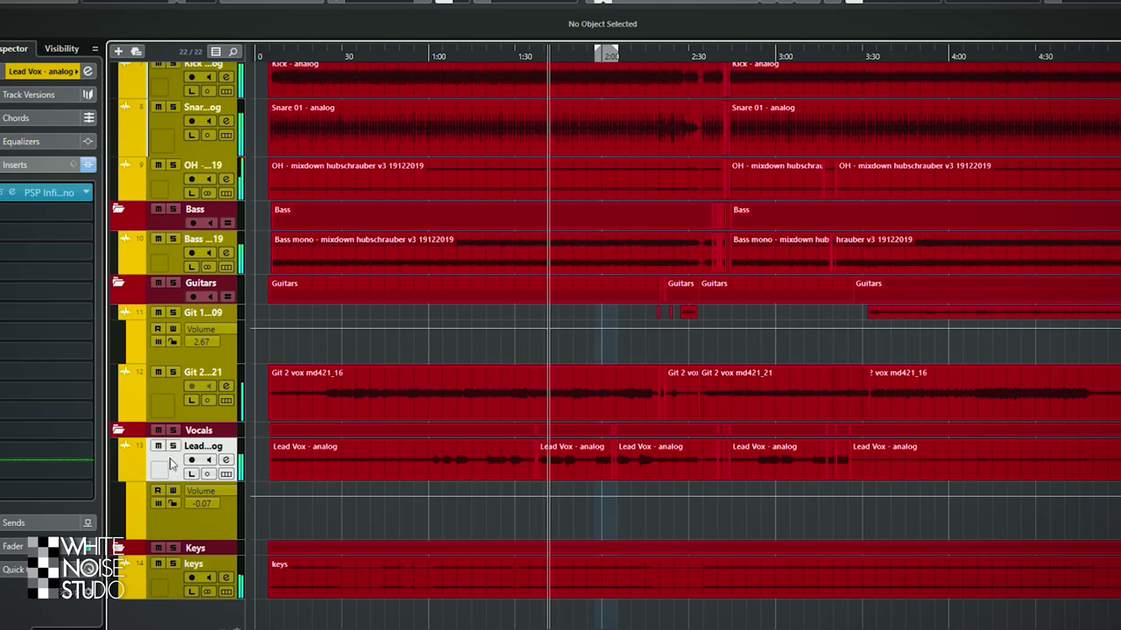
click(23, 198)
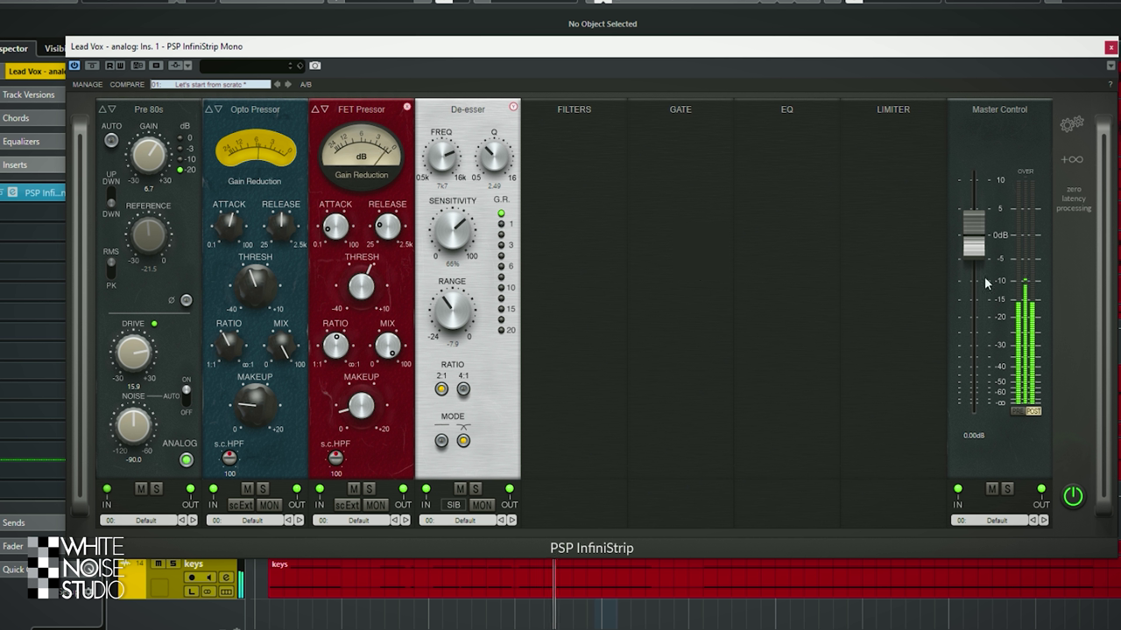
click(1109, 47)
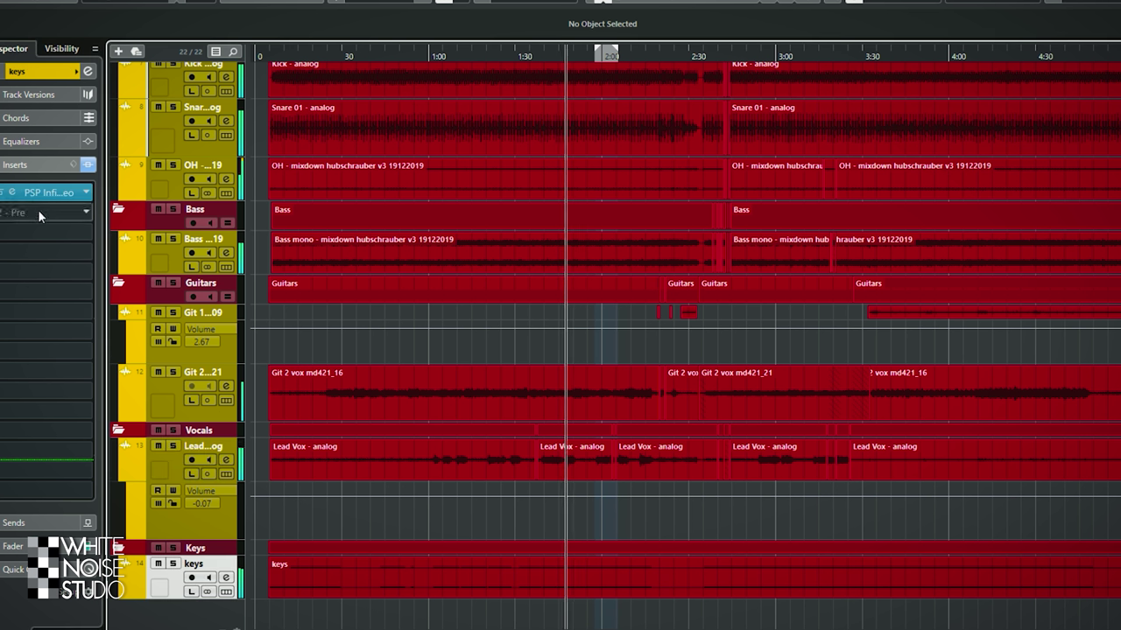
Lower the keys' master fader to -7.44 dB, add an Opto Pressor as the compressor, and close the channel strip.
click(44, 192)
drag(748, 302, 753, 332)
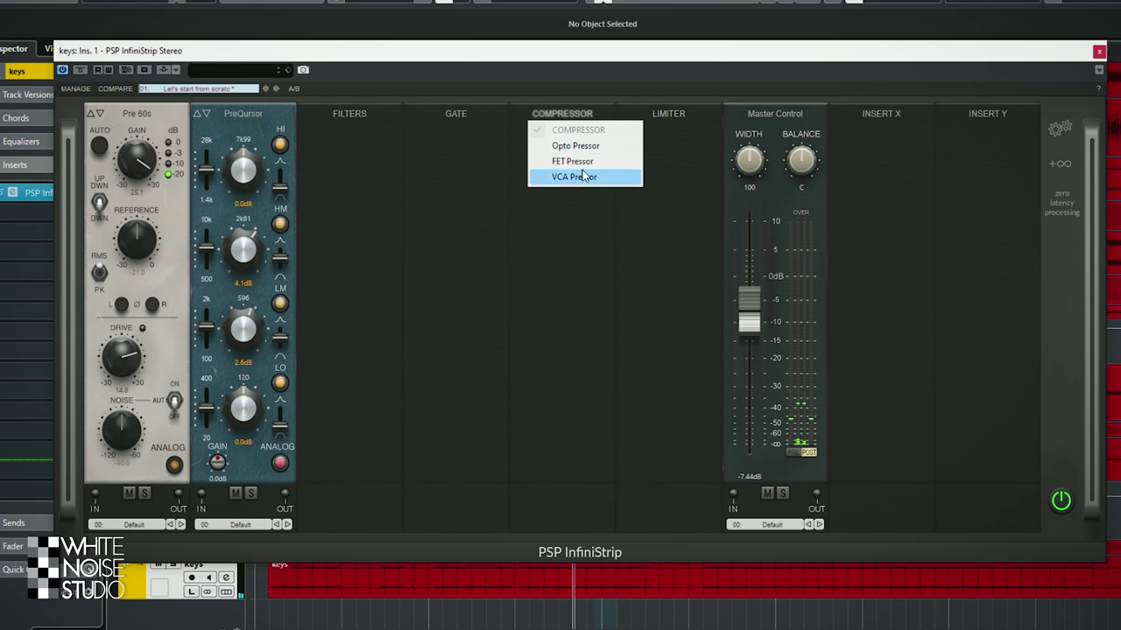
click(582, 144)
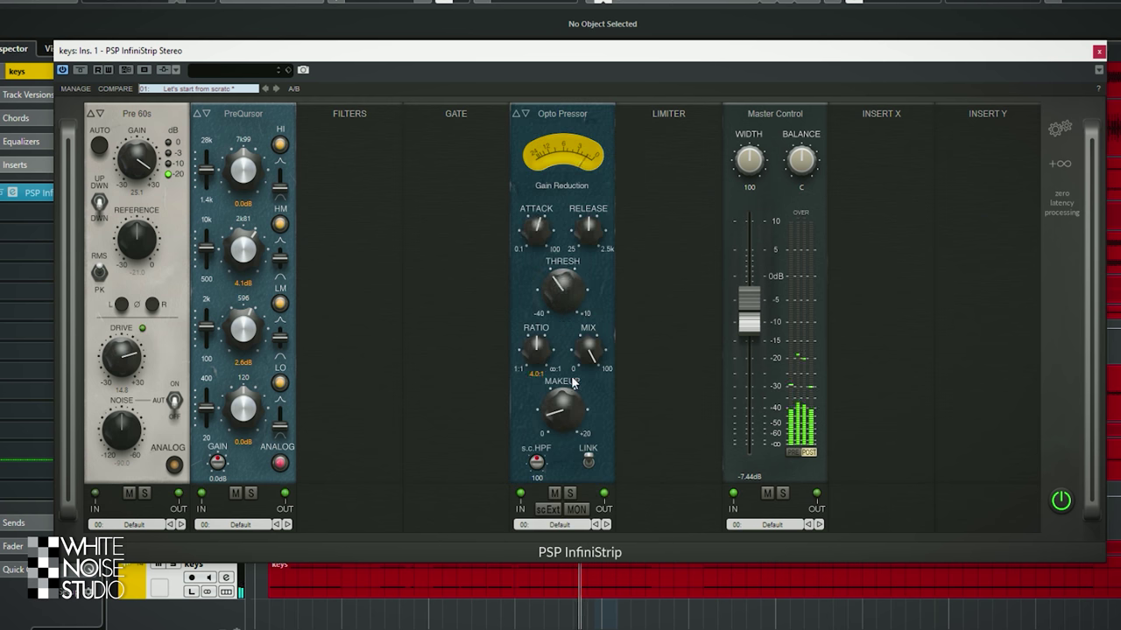
click(1098, 51)
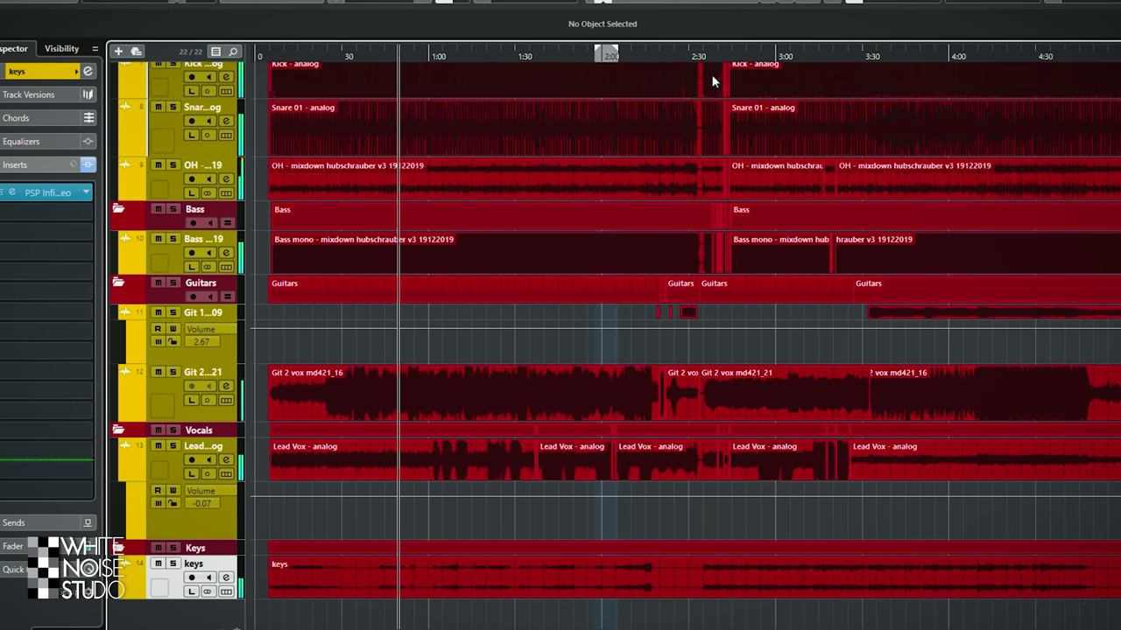
Play the soloed keys from about 2:45 and widen the stereo image by setting the master control's Width to 187.
click(738, 56)
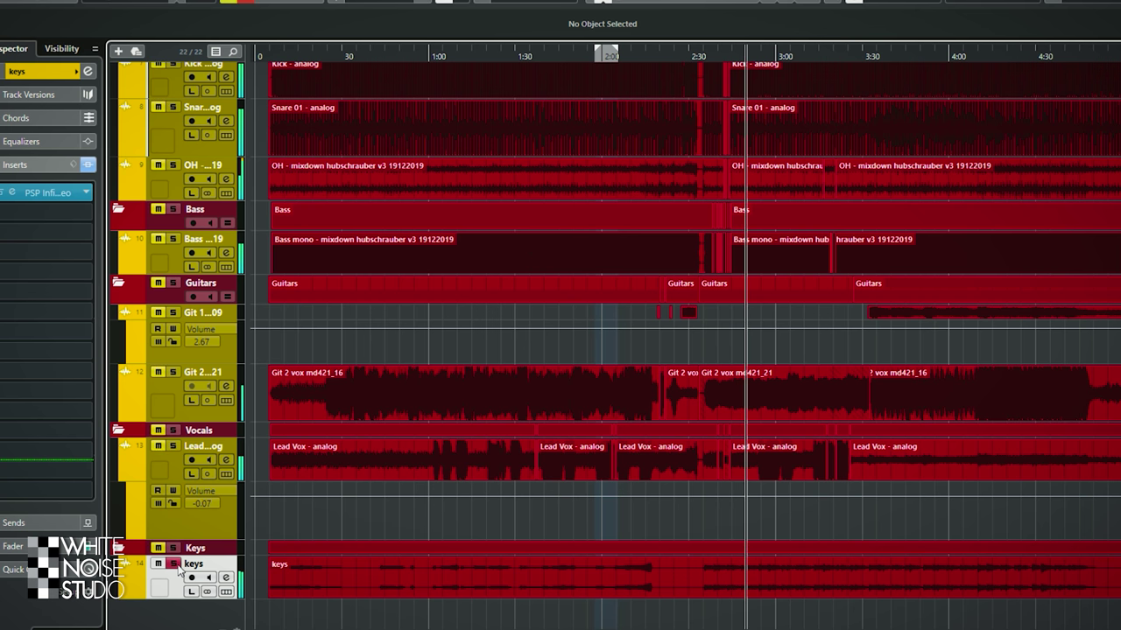
click(192, 592)
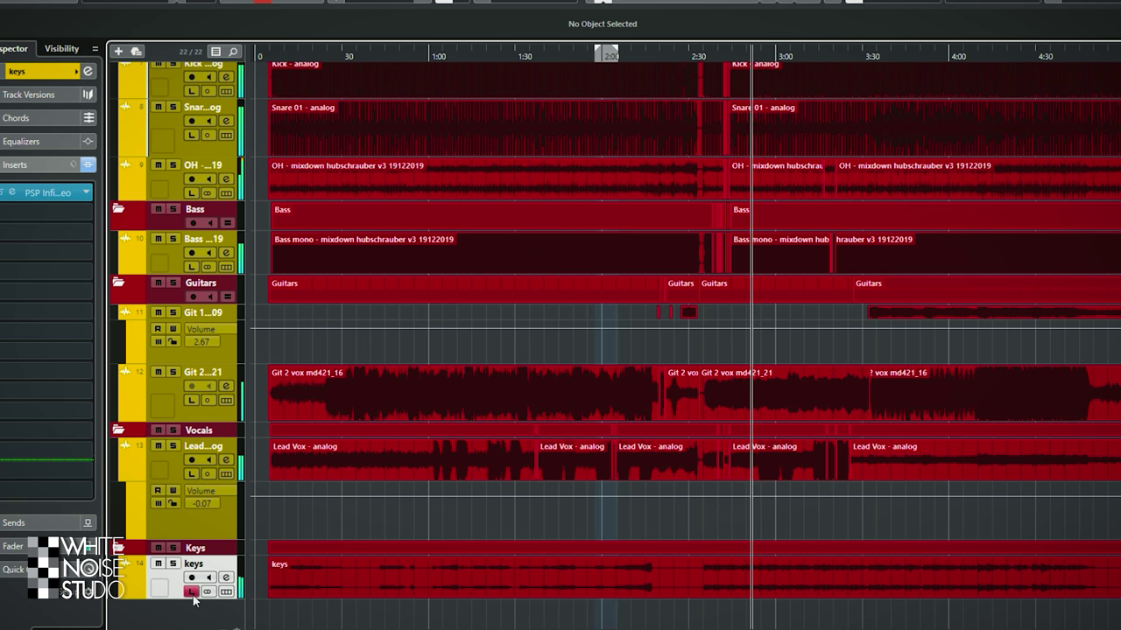
click(187, 595)
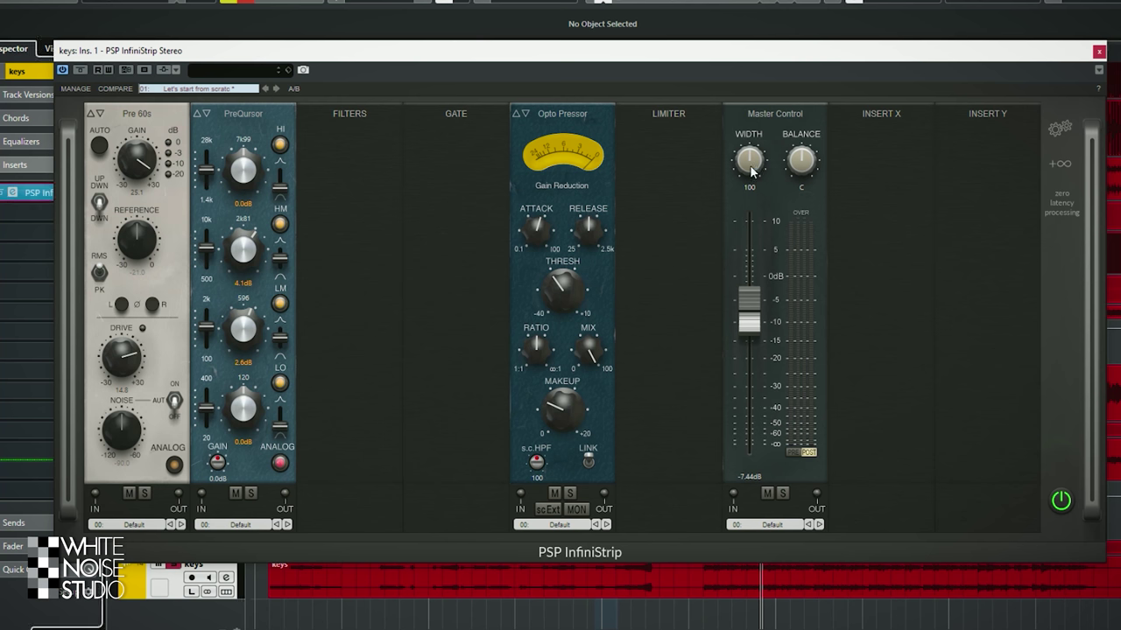
drag(751, 172, 754, 158)
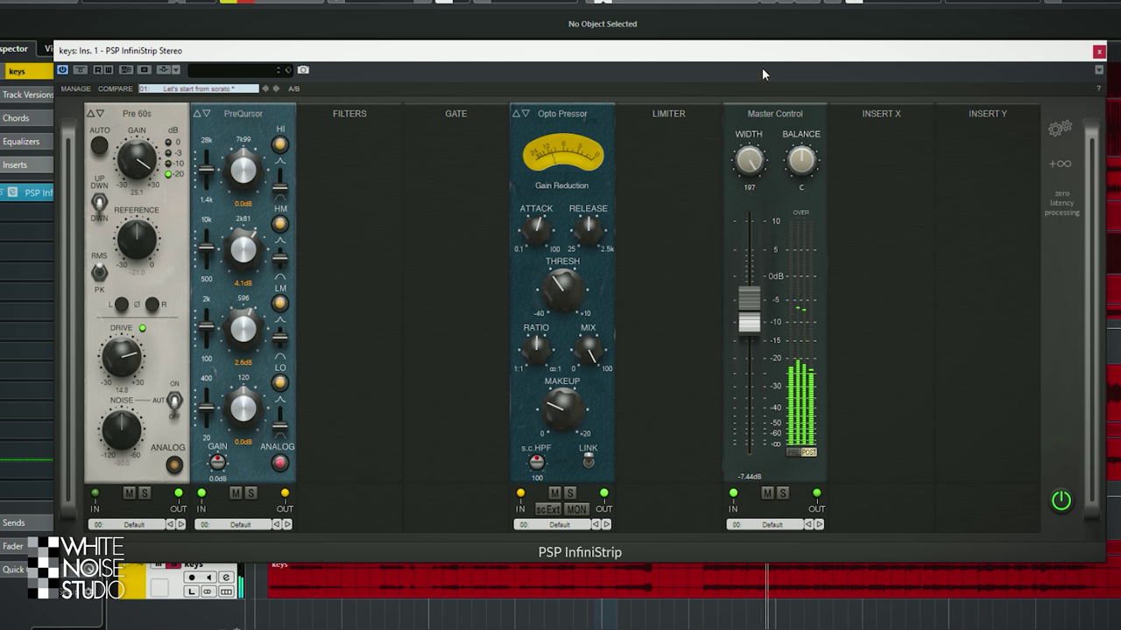
drag(762, 66, 758, 74)
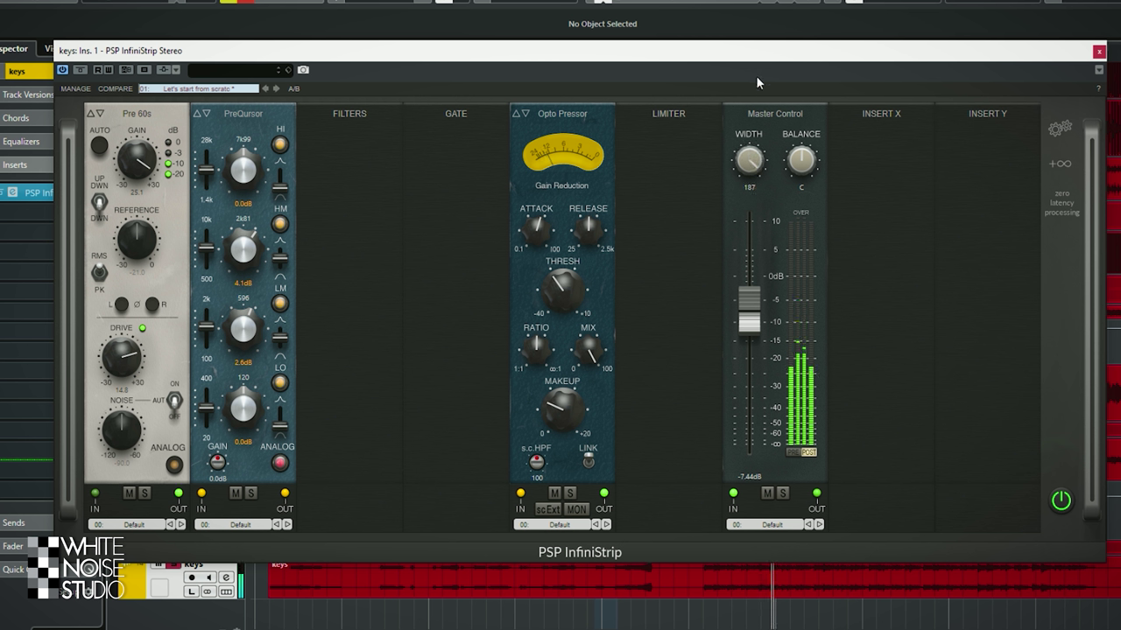
Close the keys' channel strip and examine the bass track's InfiniStrip module chain and master level.
click(1099, 53)
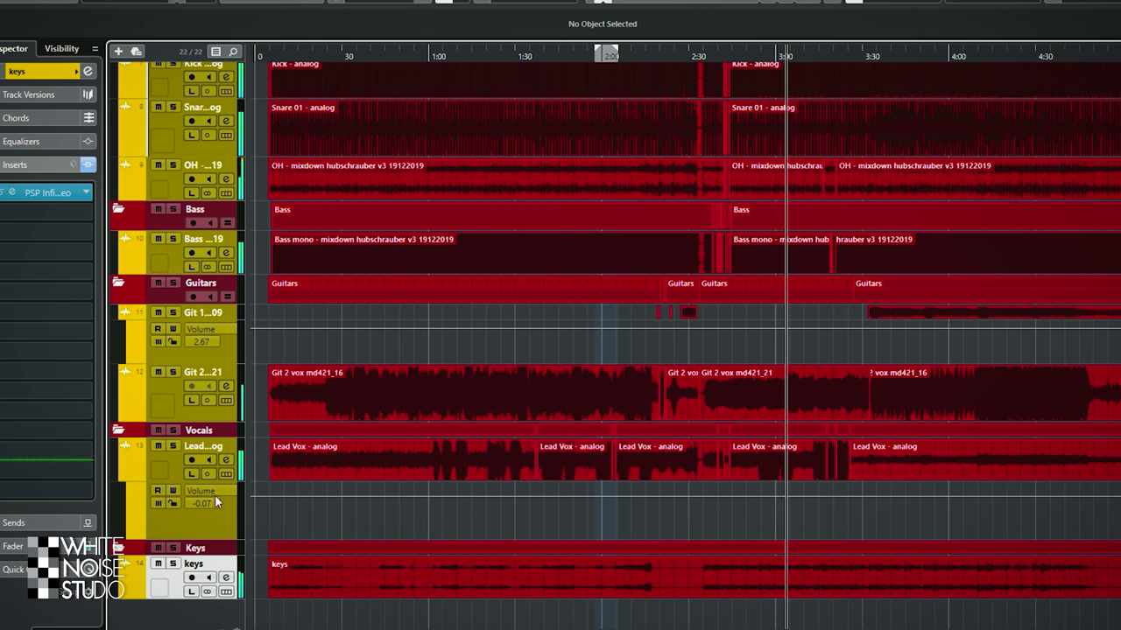
click(179, 469)
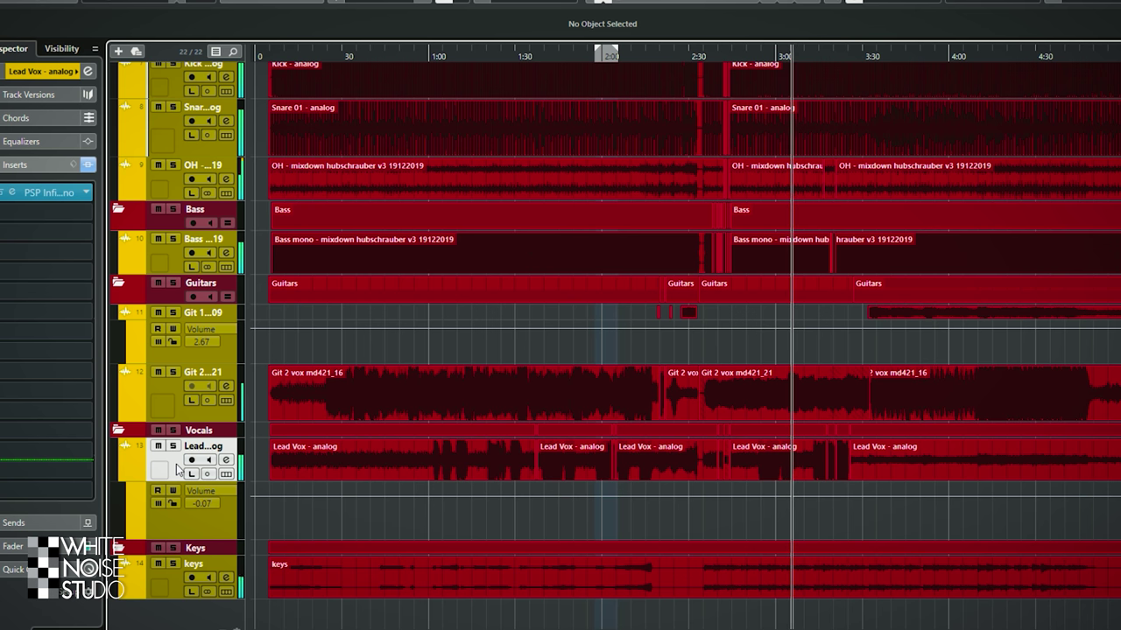
click(175, 260)
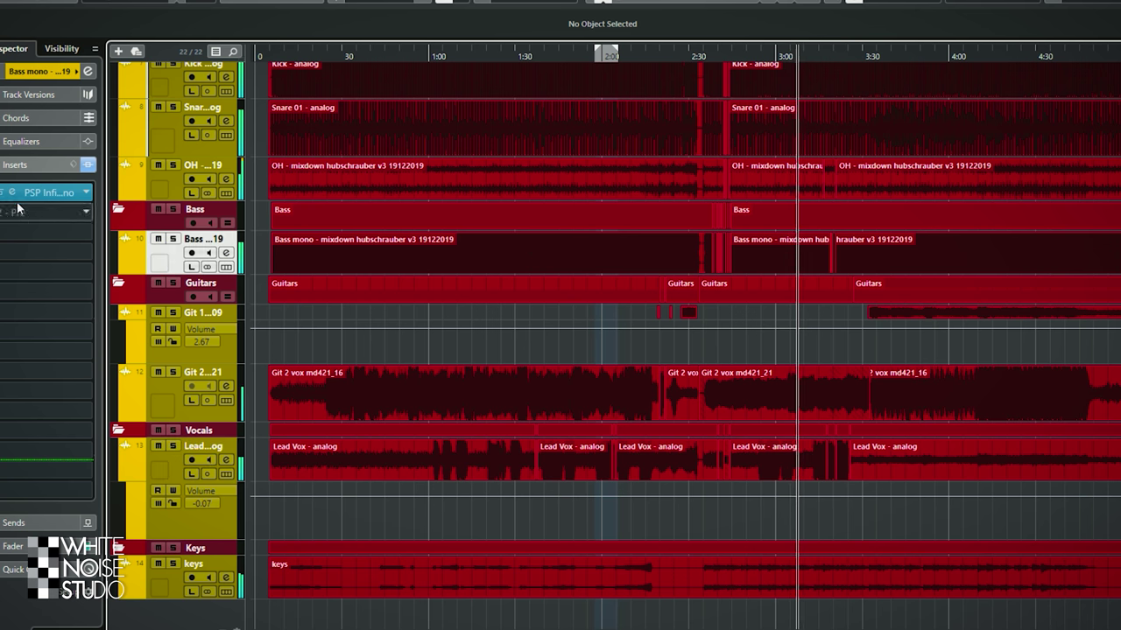
click(48, 192)
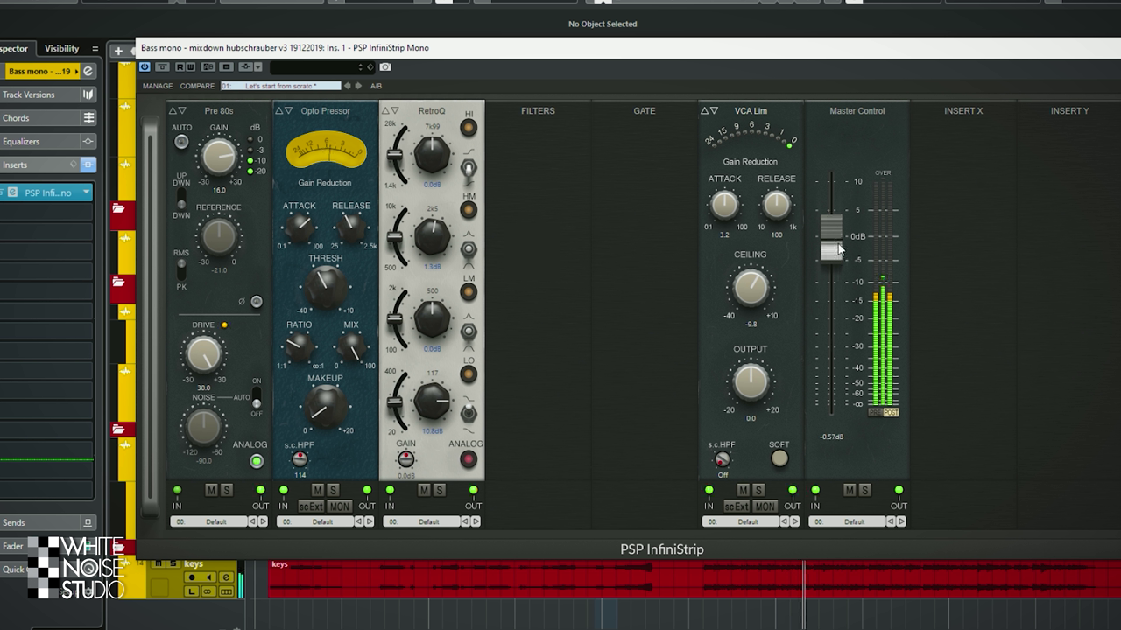
key(Escape)
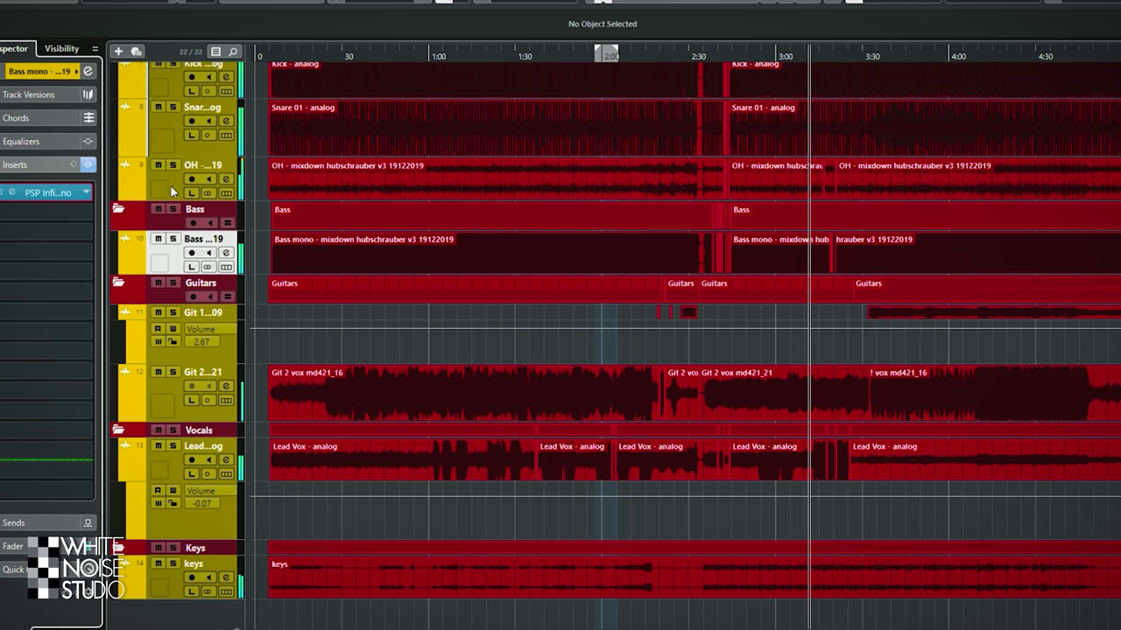
Add a Master Control module in the kick InfiniStrip's Insert Y slot, lower its fader to -1.57 dB, and close the strip.
scroll(183, 476, up, 5)
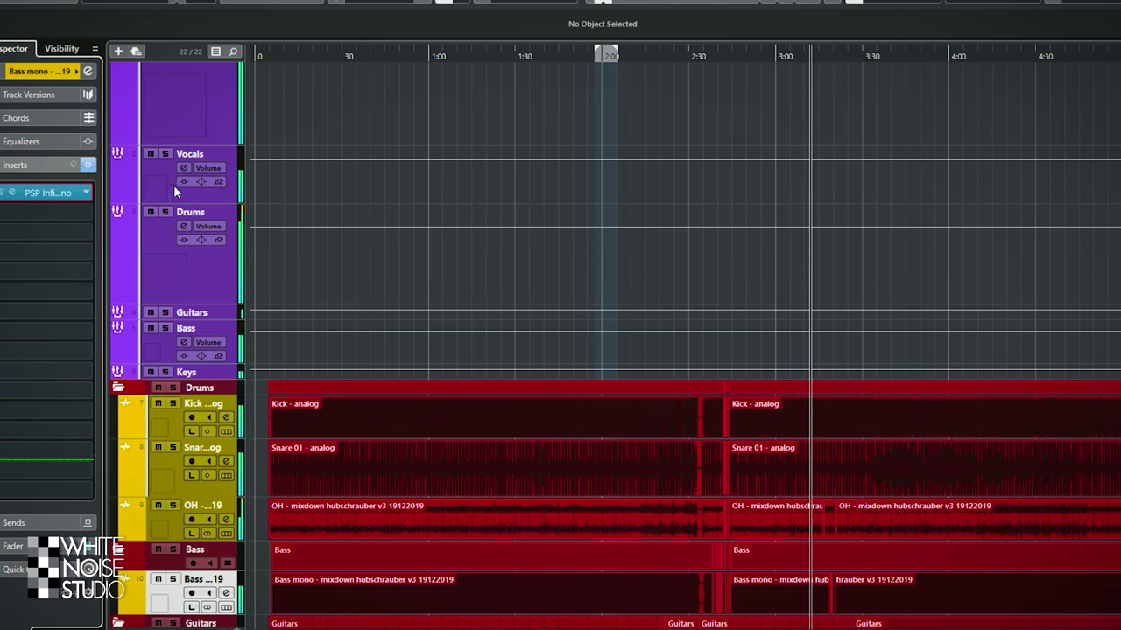
click(170, 427)
click(31, 194)
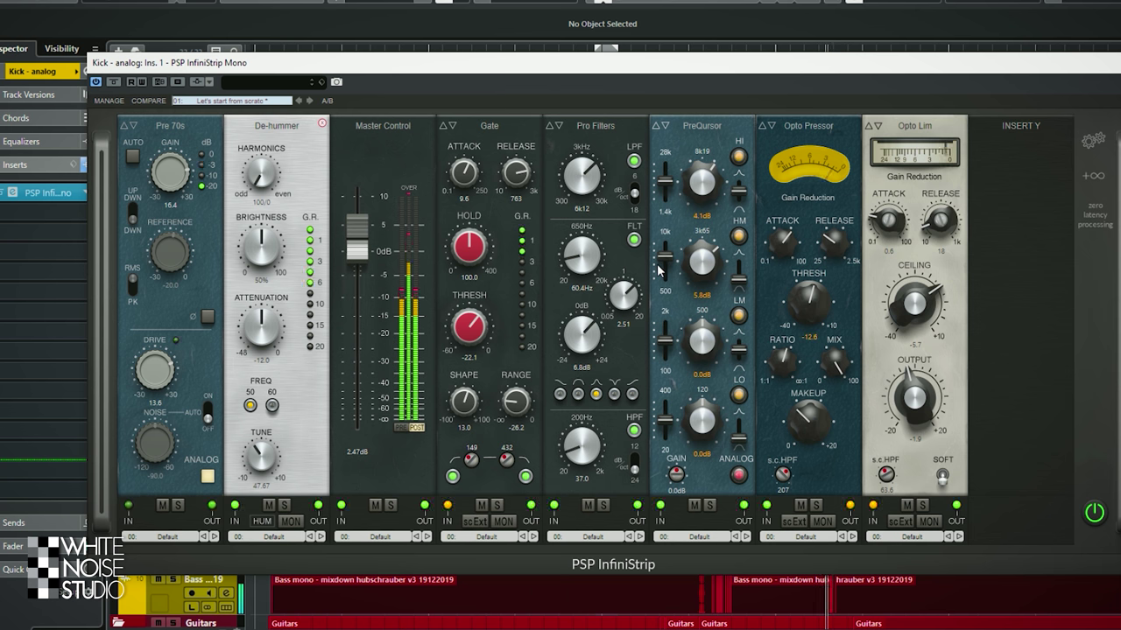
click(1022, 126)
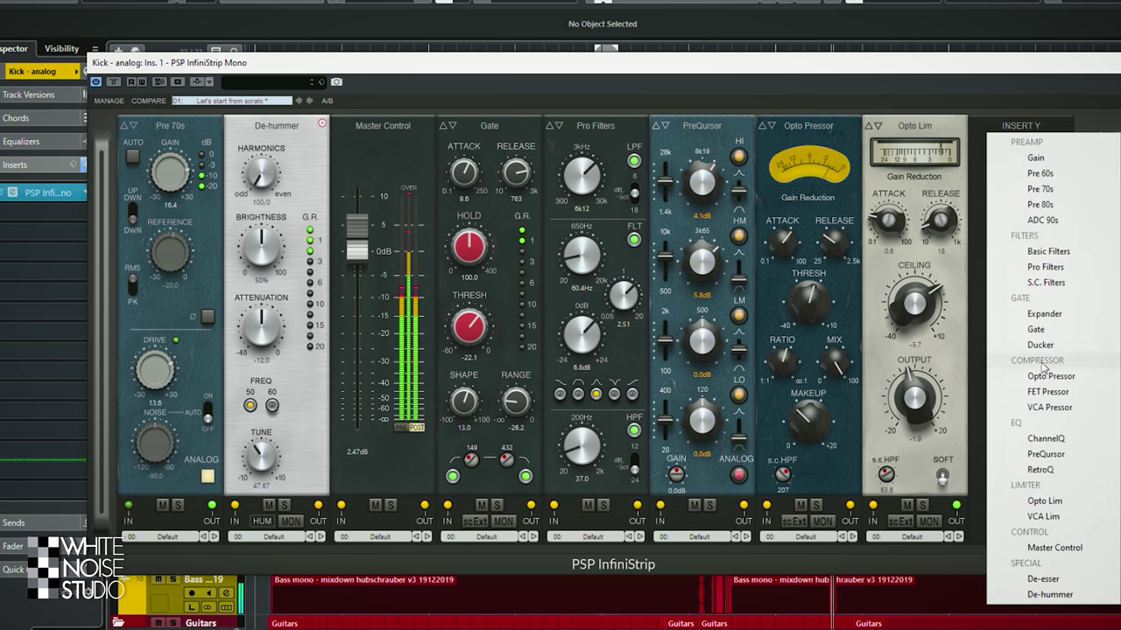
click(1050, 541)
drag(1002, 256, 1018, 275)
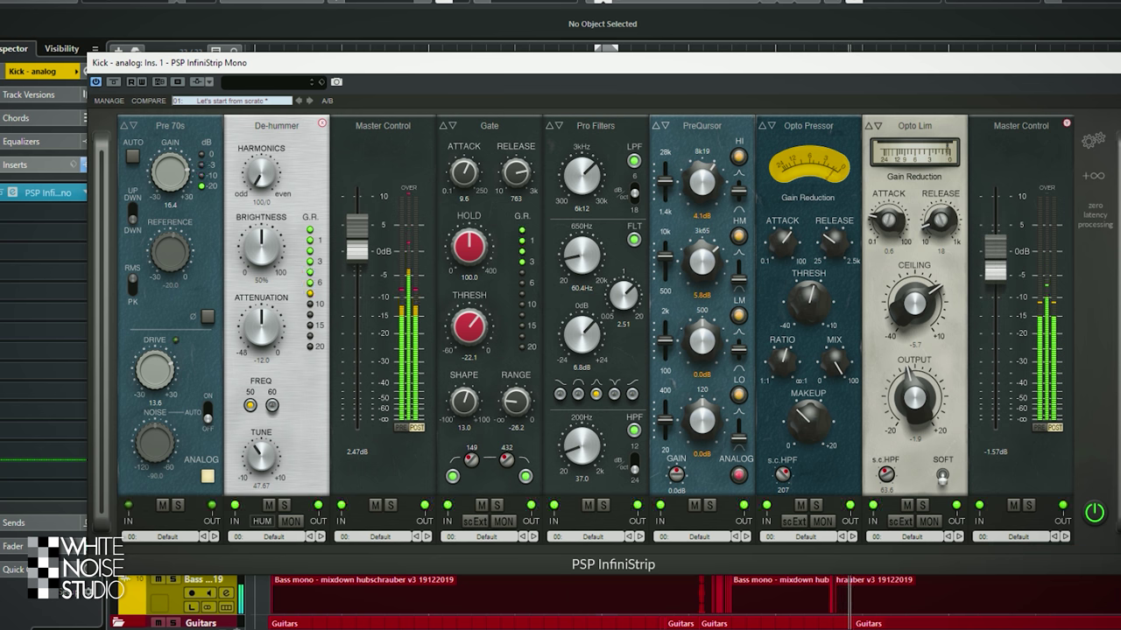
click(1108, 63)
Lower the snare InfiniStrip's master fader to -5.03 dB and close the channel strip.
click(166, 451)
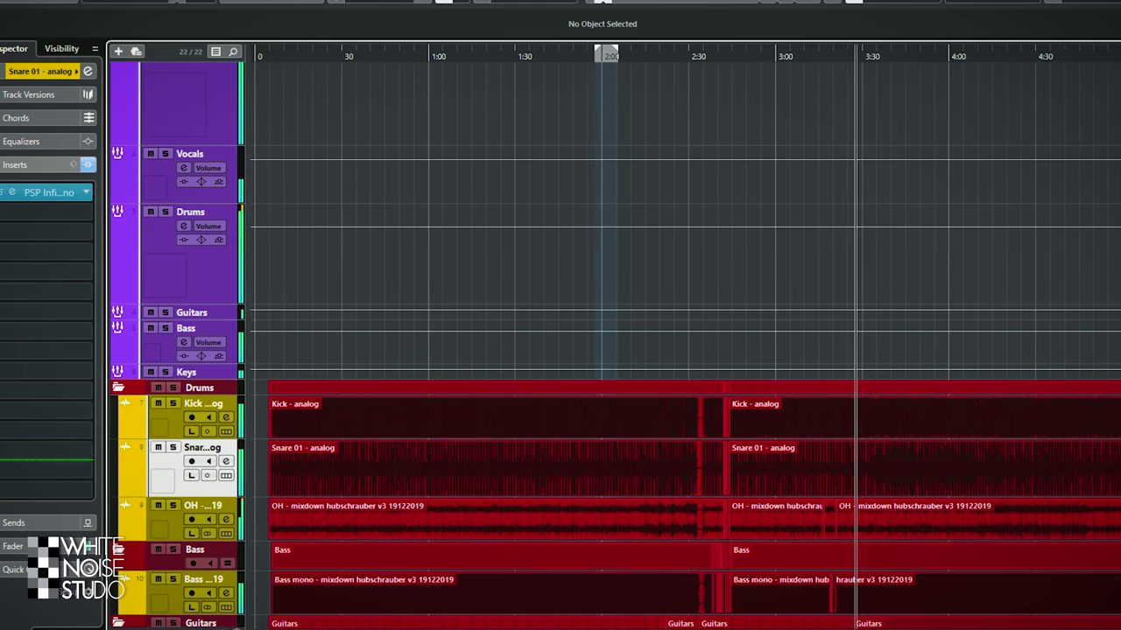
click(13, 192)
drag(733, 309, 734, 319)
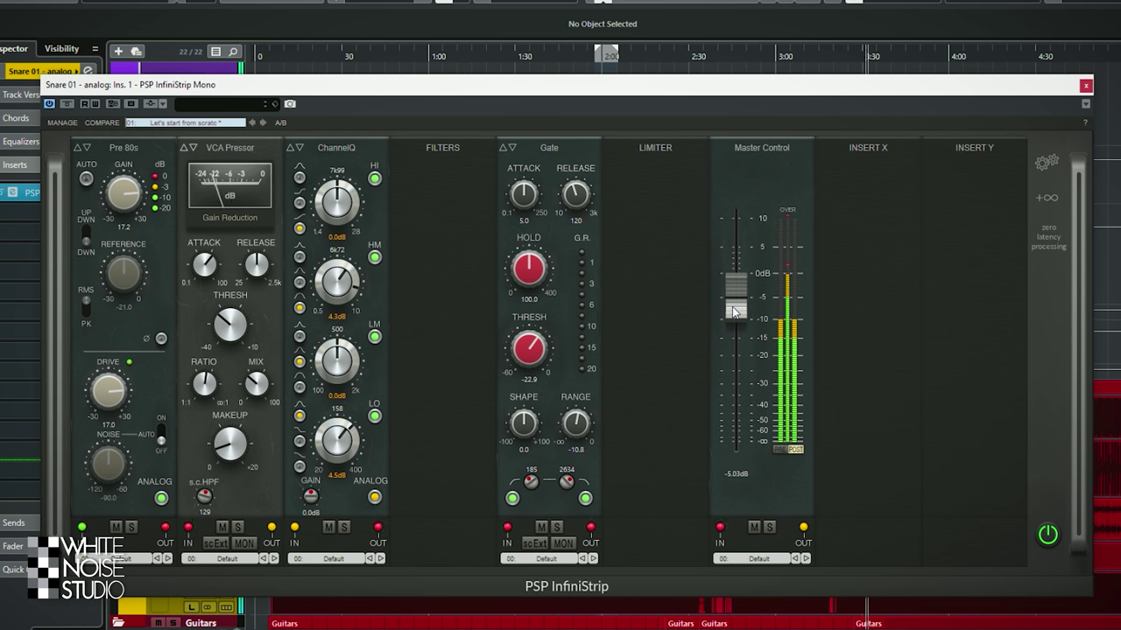
click(1085, 85)
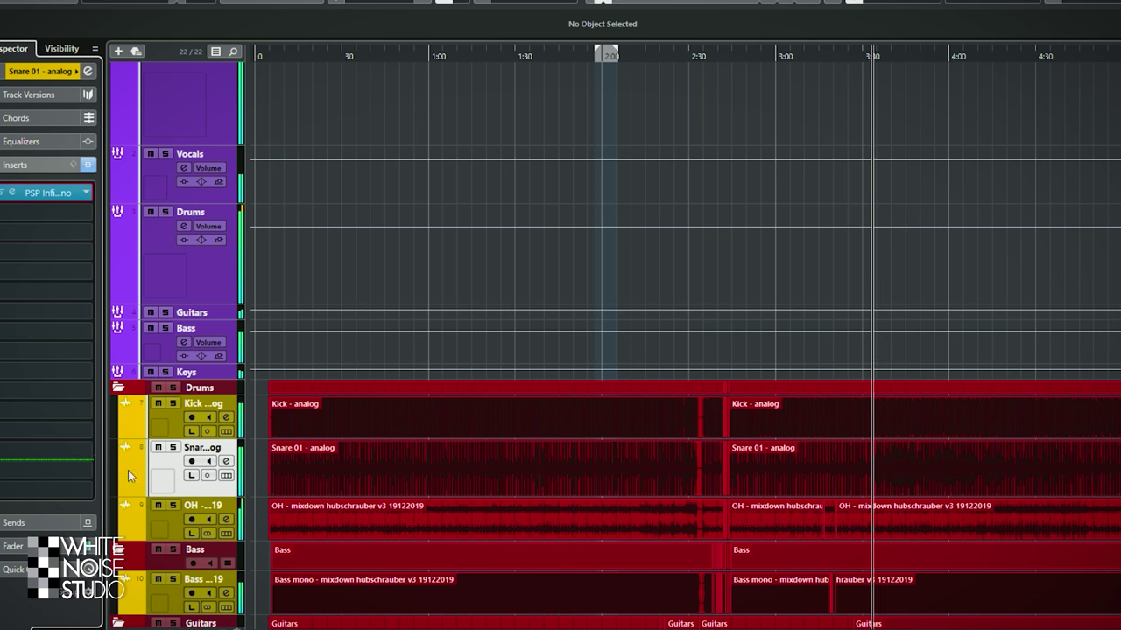
Adjust the master fader slightly in the overheads' InfiniStrip and close the channel strip.
click(165, 527)
click(23, 192)
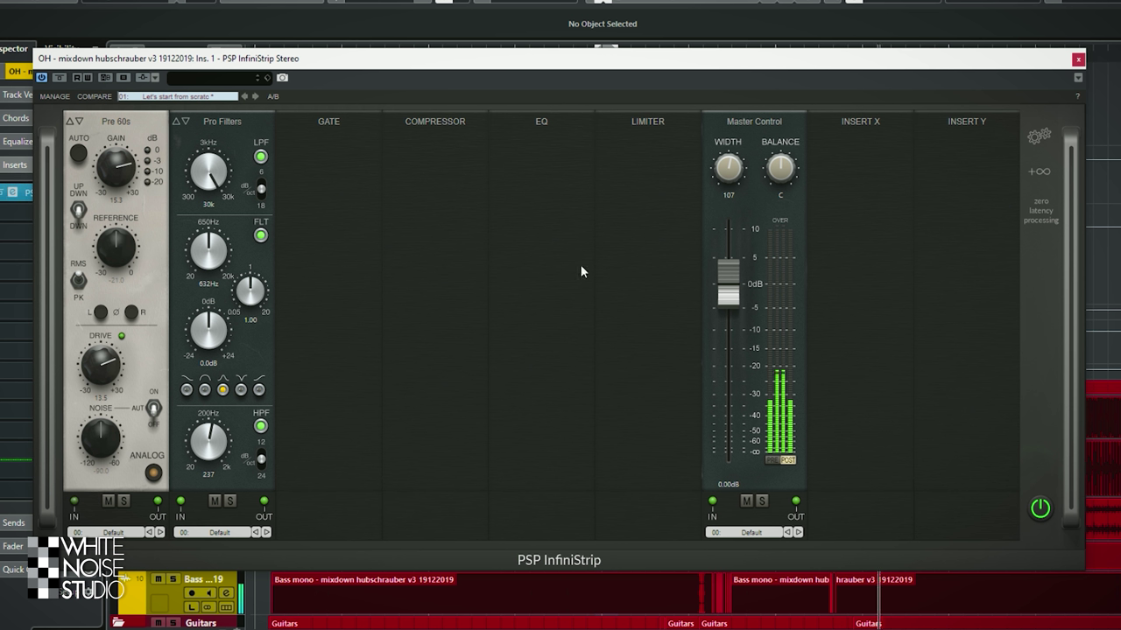
drag(739, 315, 743, 308)
click(1078, 59)
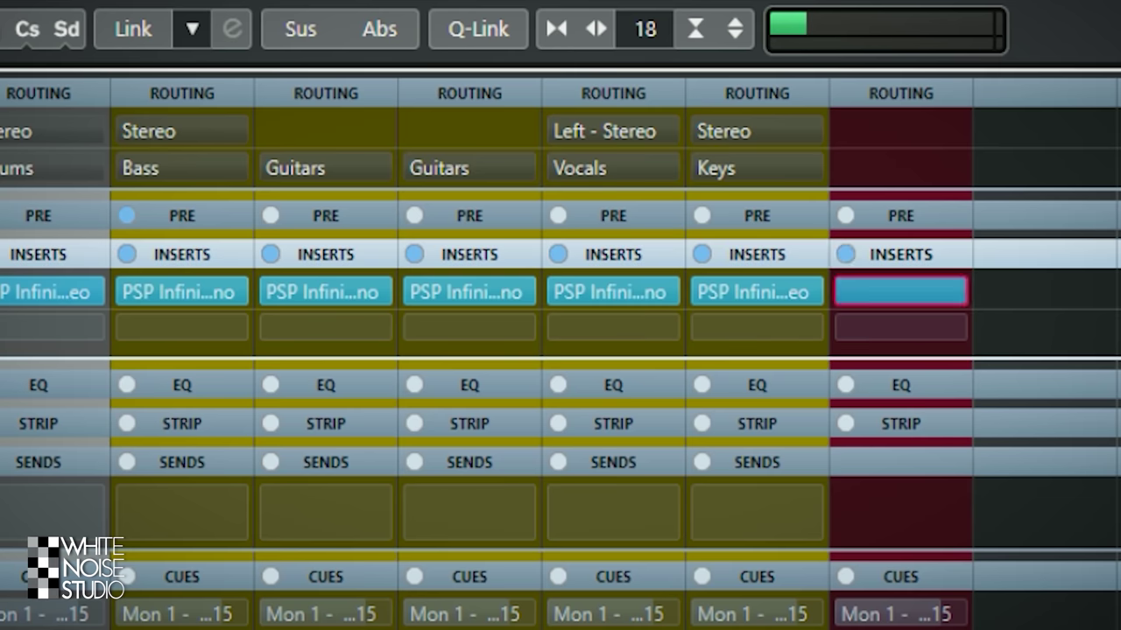
Copy the keys' InfiniStrip to the Stereo Out's first insert and remove the copy's Pre 60s, PreQursor and Opto Pressor modules.
drag(745, 288, 904, 291)
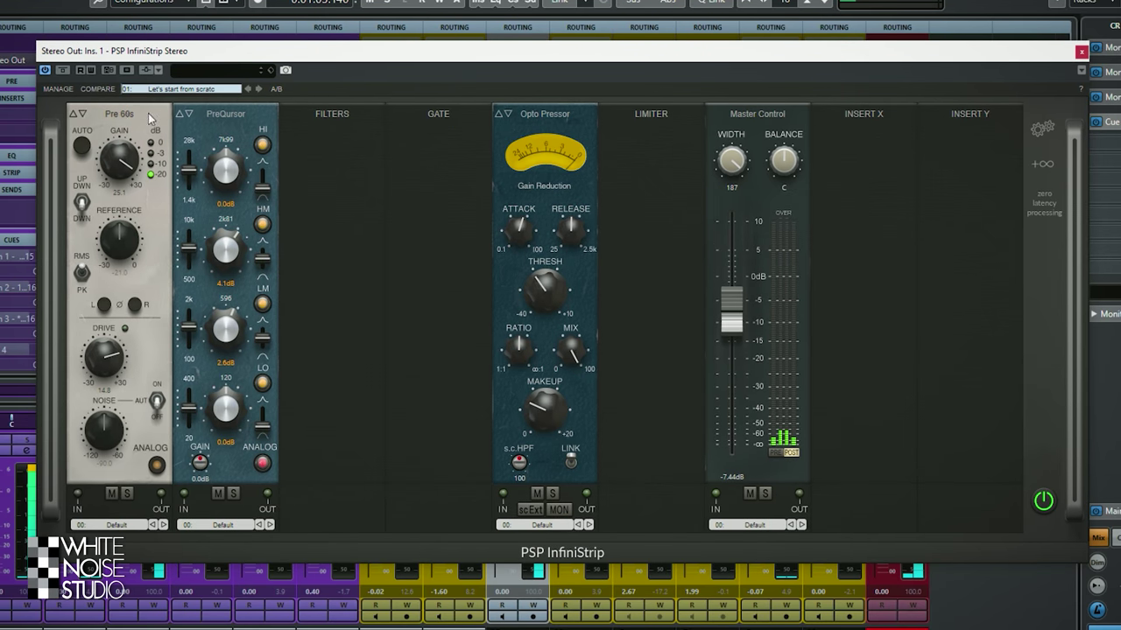
click(123, 114)
click(133, 228)
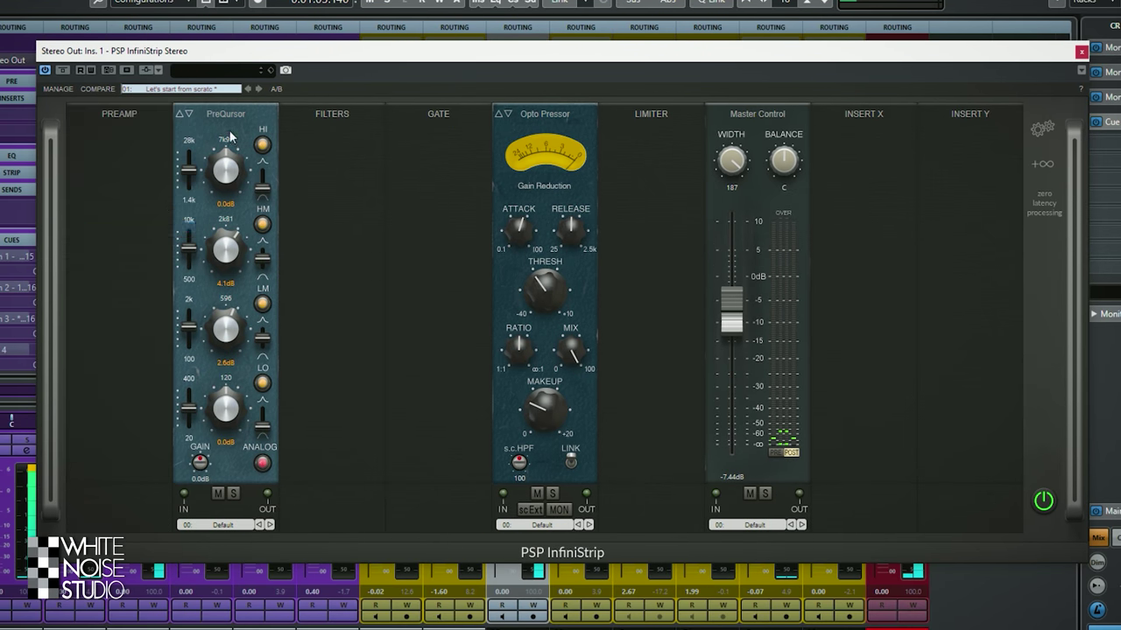
drag(229, 113, 314, 571)
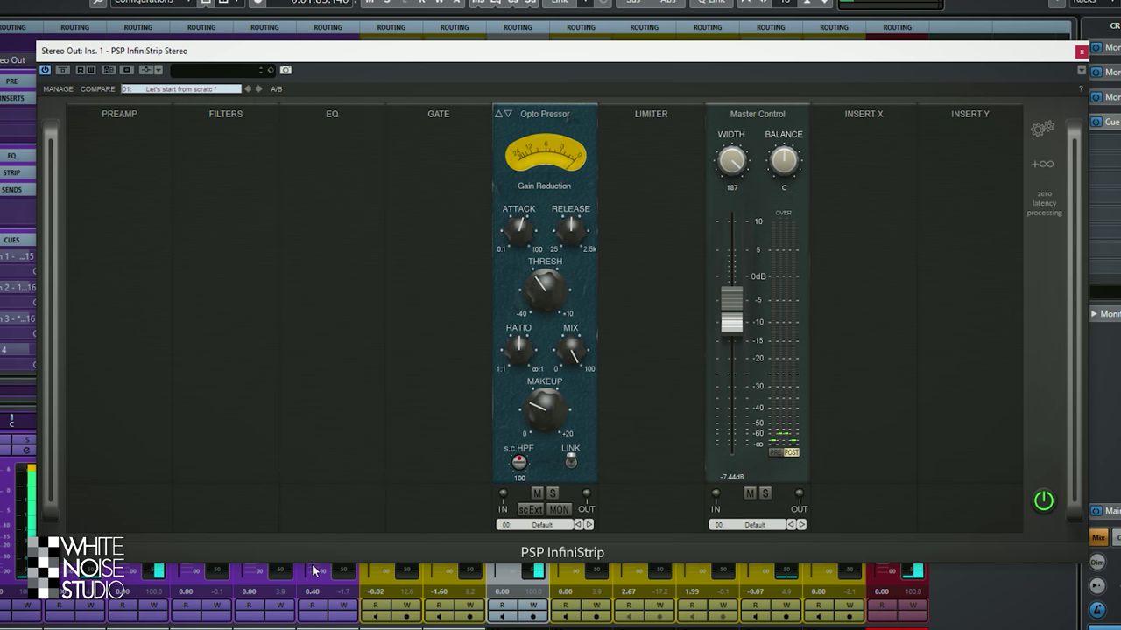
drag(543, 128, 421, 560)
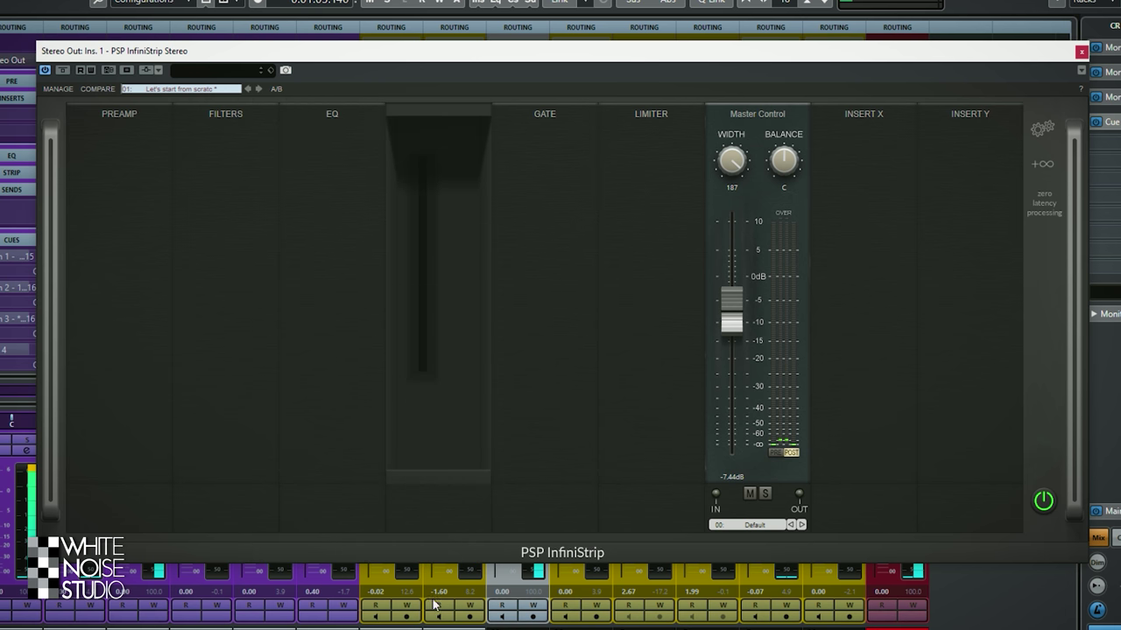